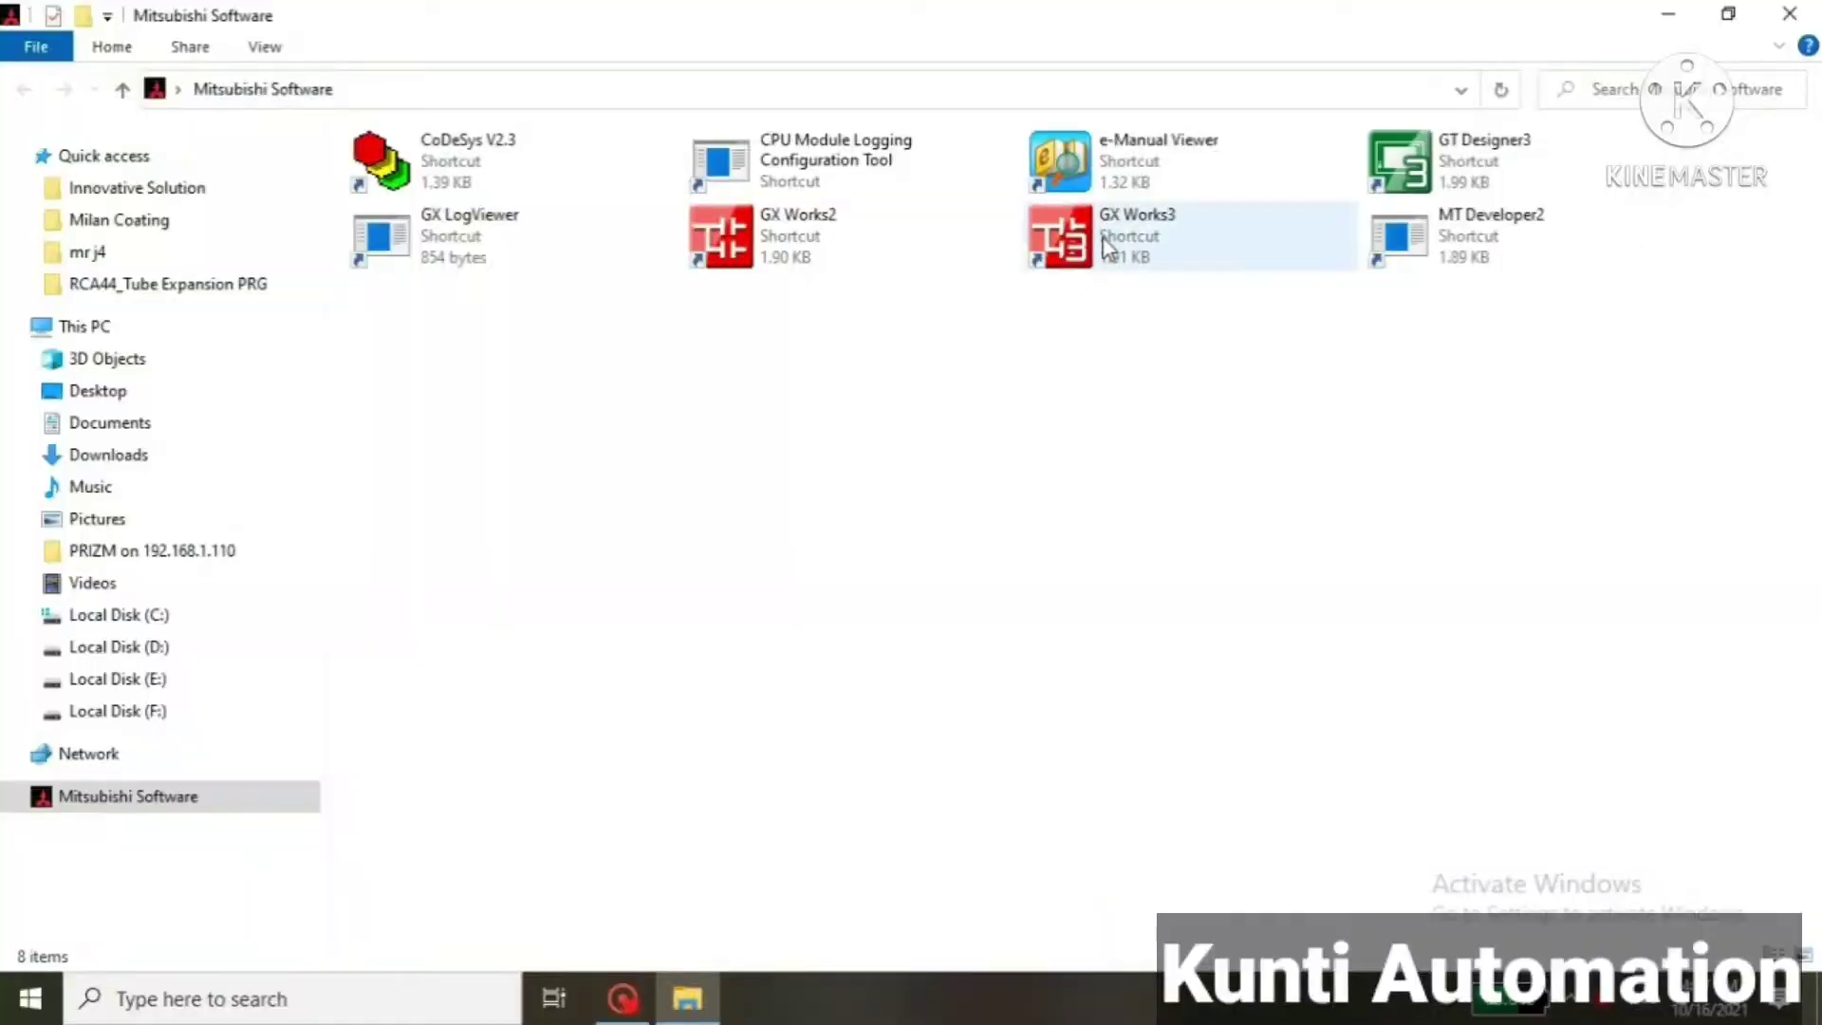
Launch GX Works3 from its shortcut in the Mitsubishi Software folder
{"action": "double_click", "coordinate": [1107, 249]}
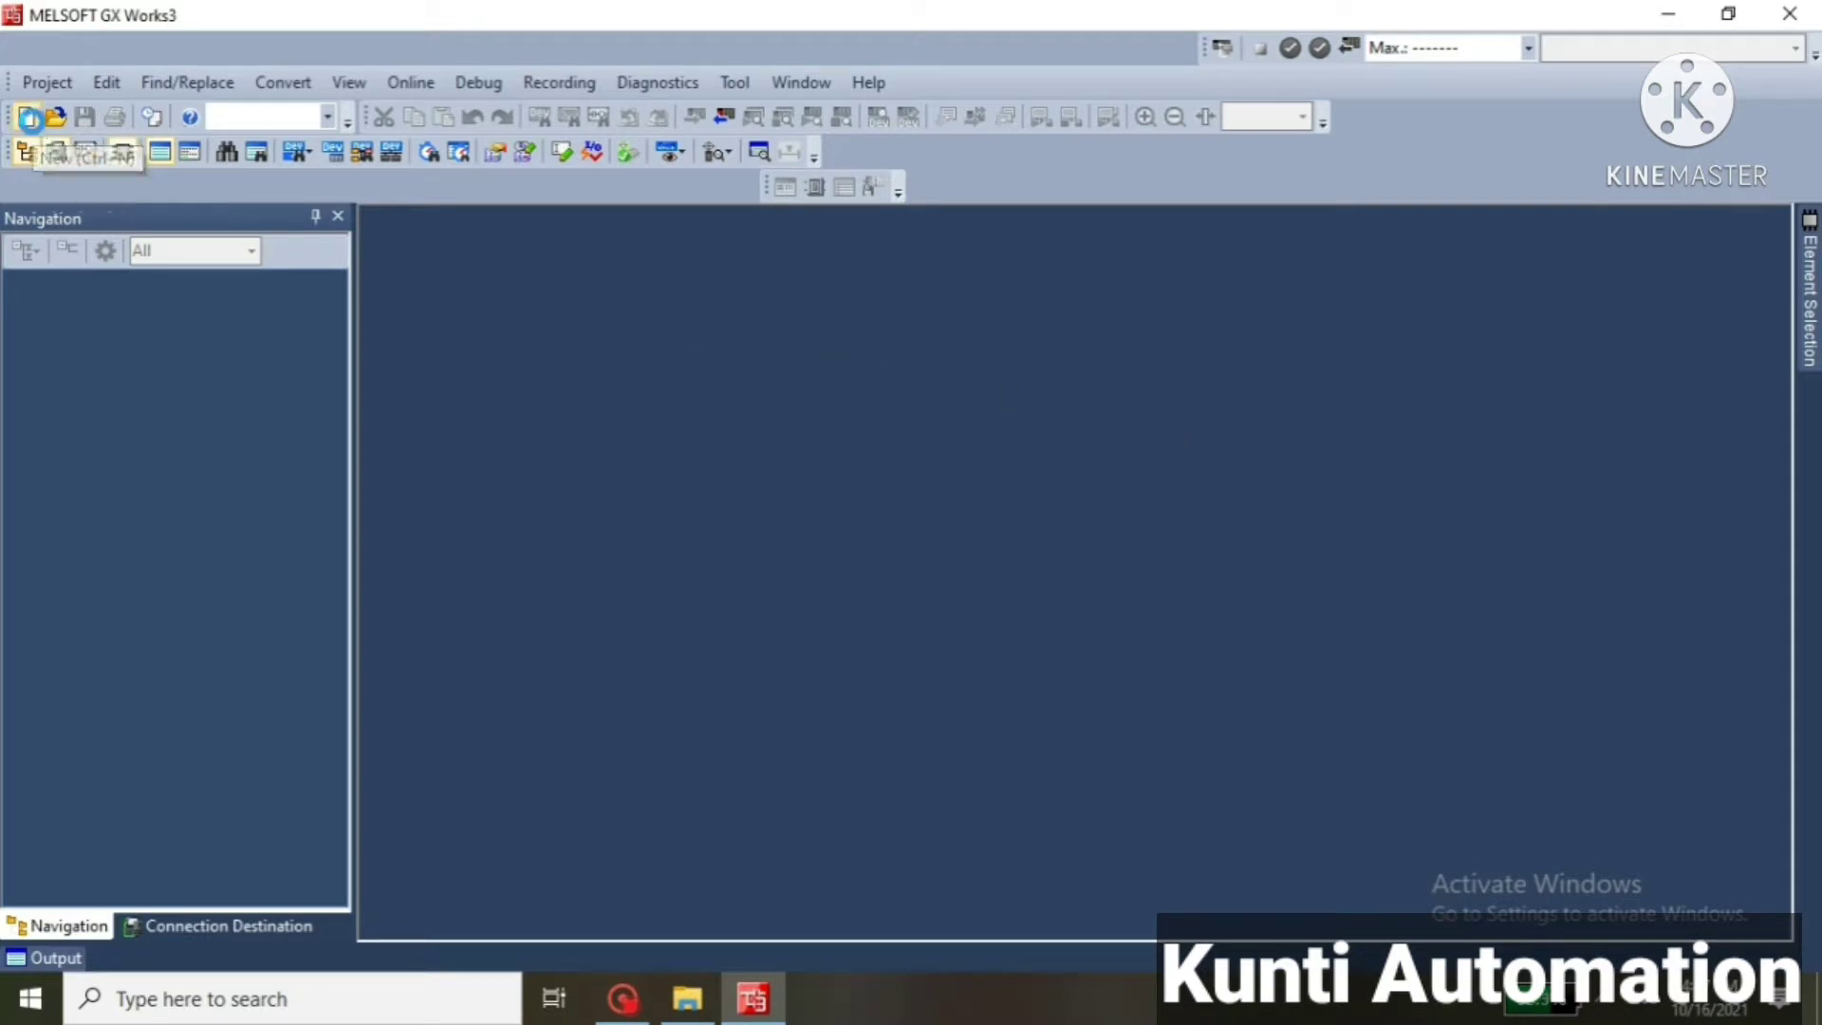
Create a new FX5CPU / FX5U ladder project and accept adding the FX5UCPU module
{"action": "left_click", "coordinate": [26, 115]}
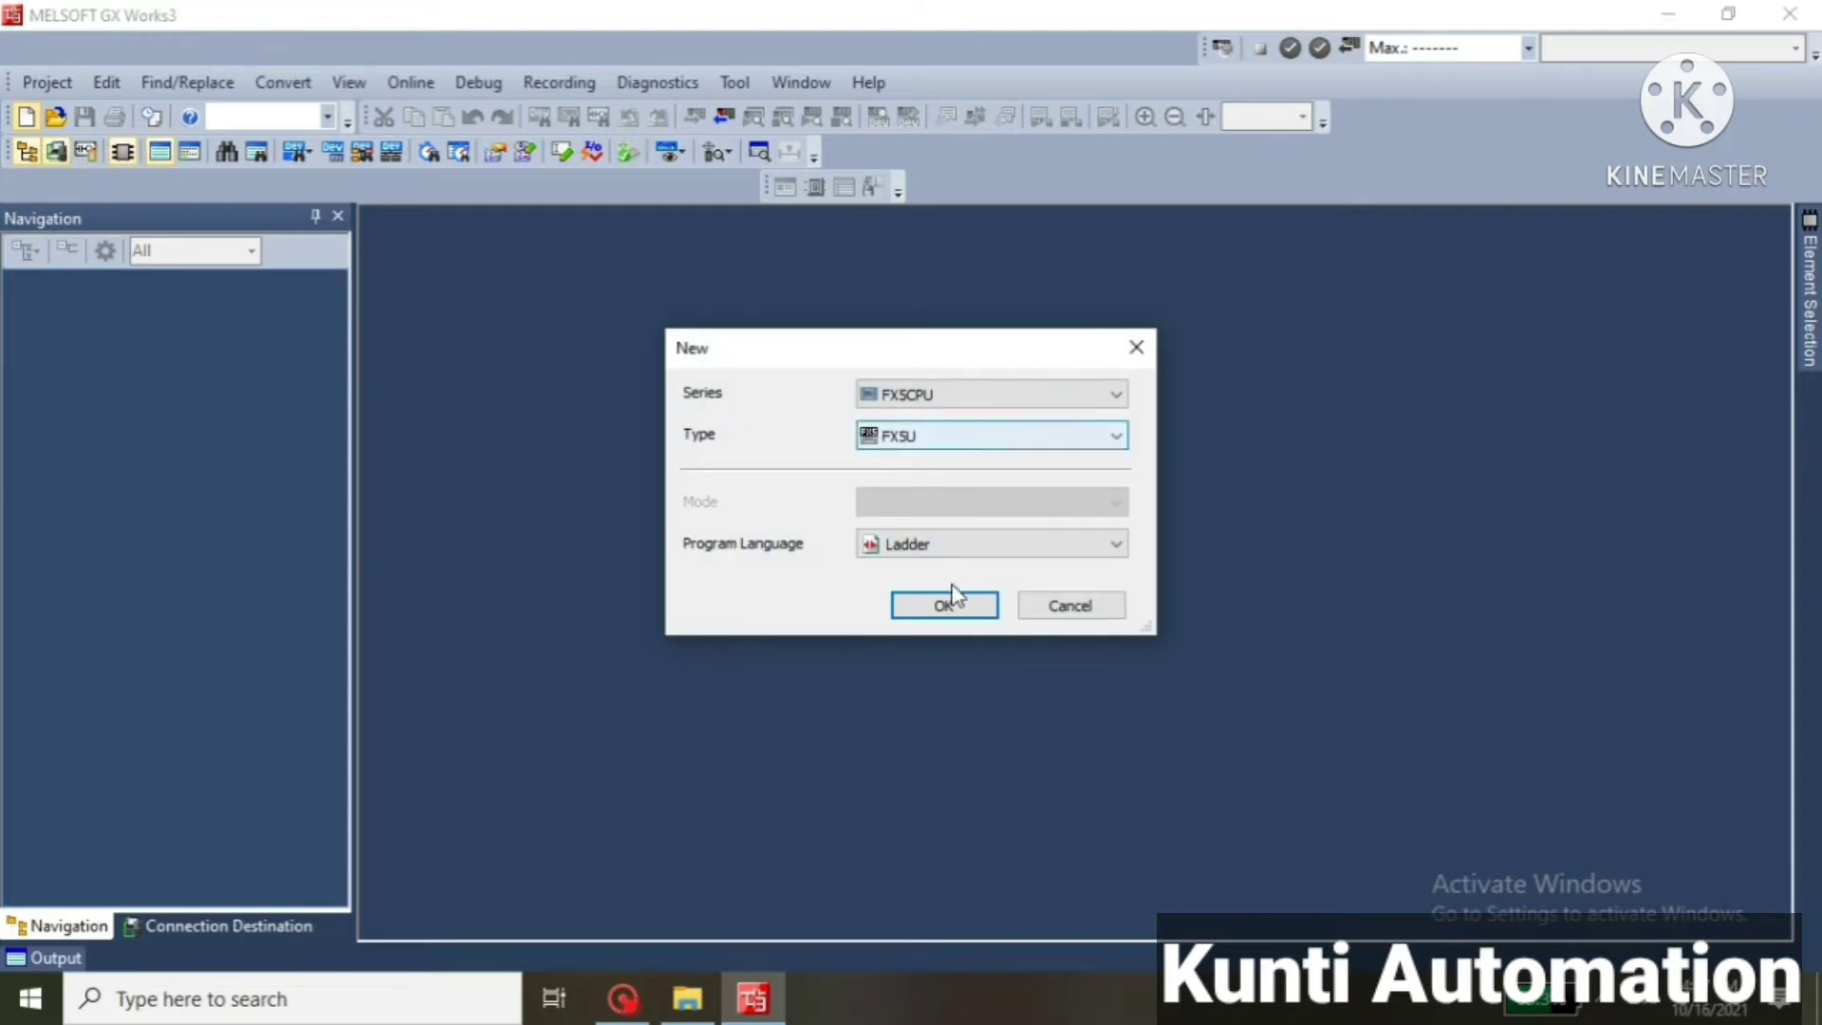
{"action": "left_click", "coordinate": [945, 605]}
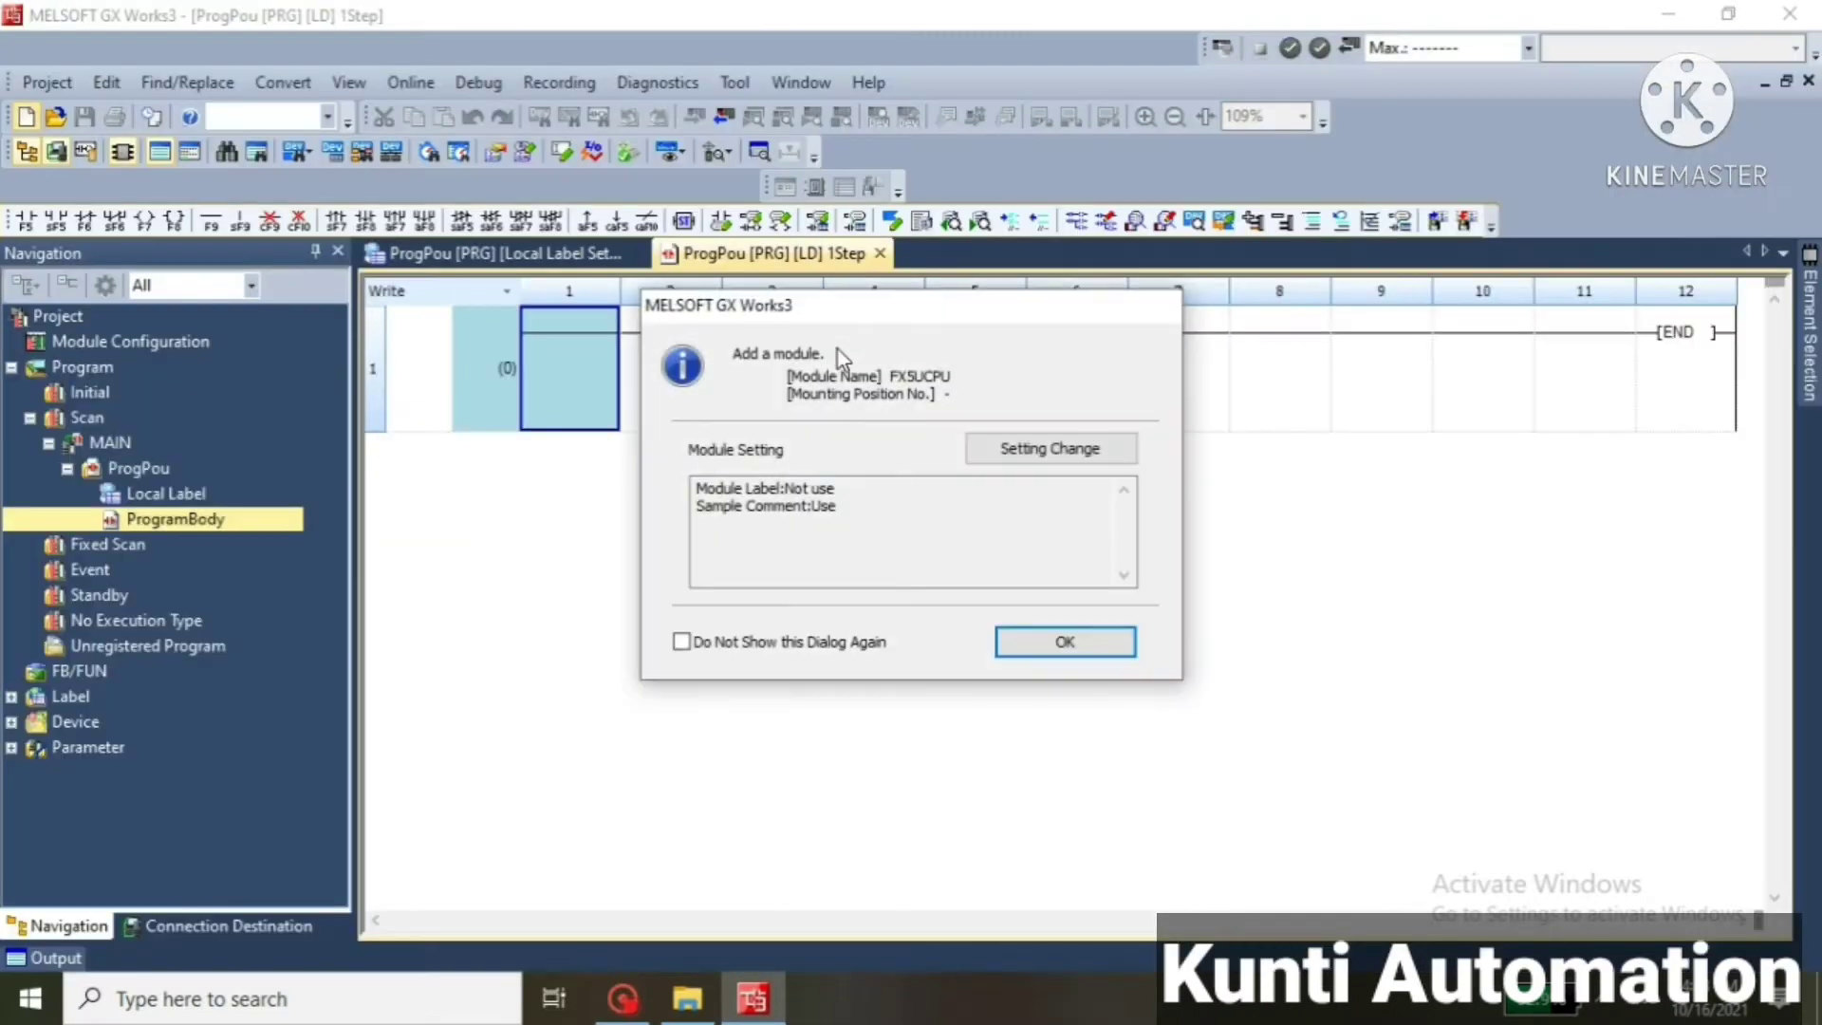
{"action": "left_click", "coordinate": [1045, 643]}
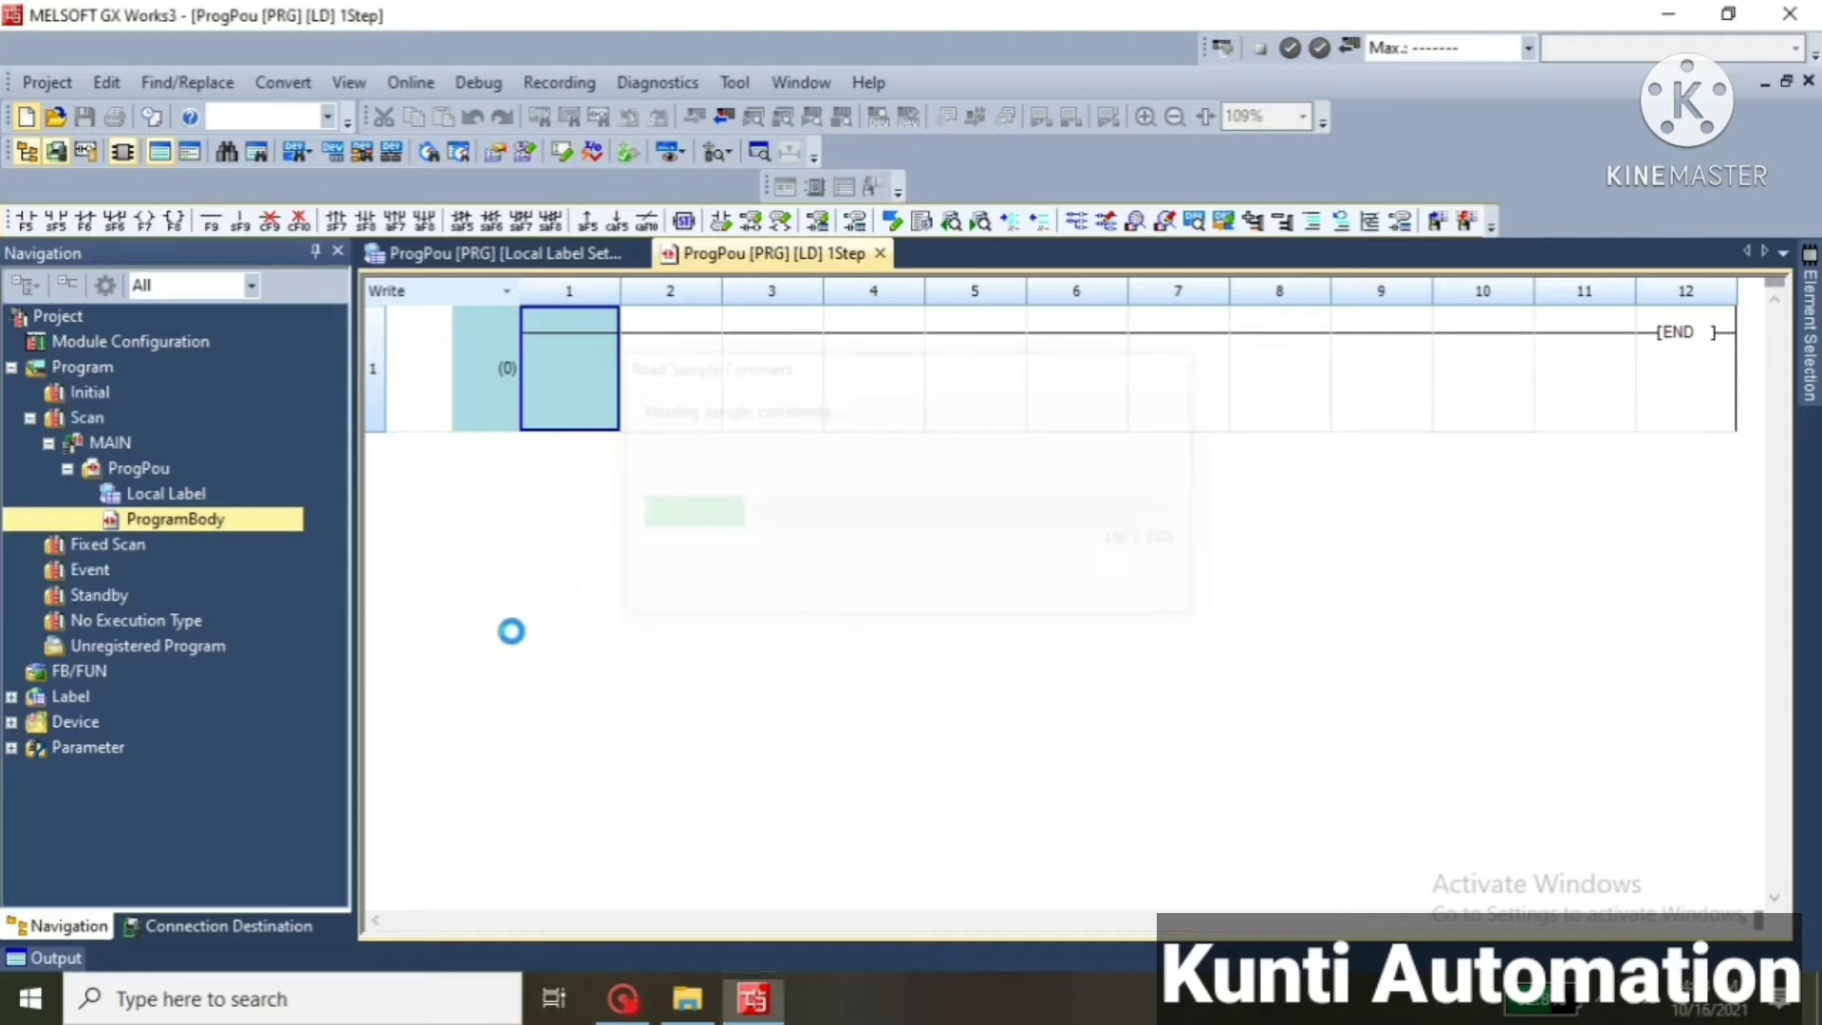
Connect directly over Ethernet via the Realtek PCIe FE Family Controller adapter and pass the communication test
{"action": "left_click", "coordinate": [286, 925]}
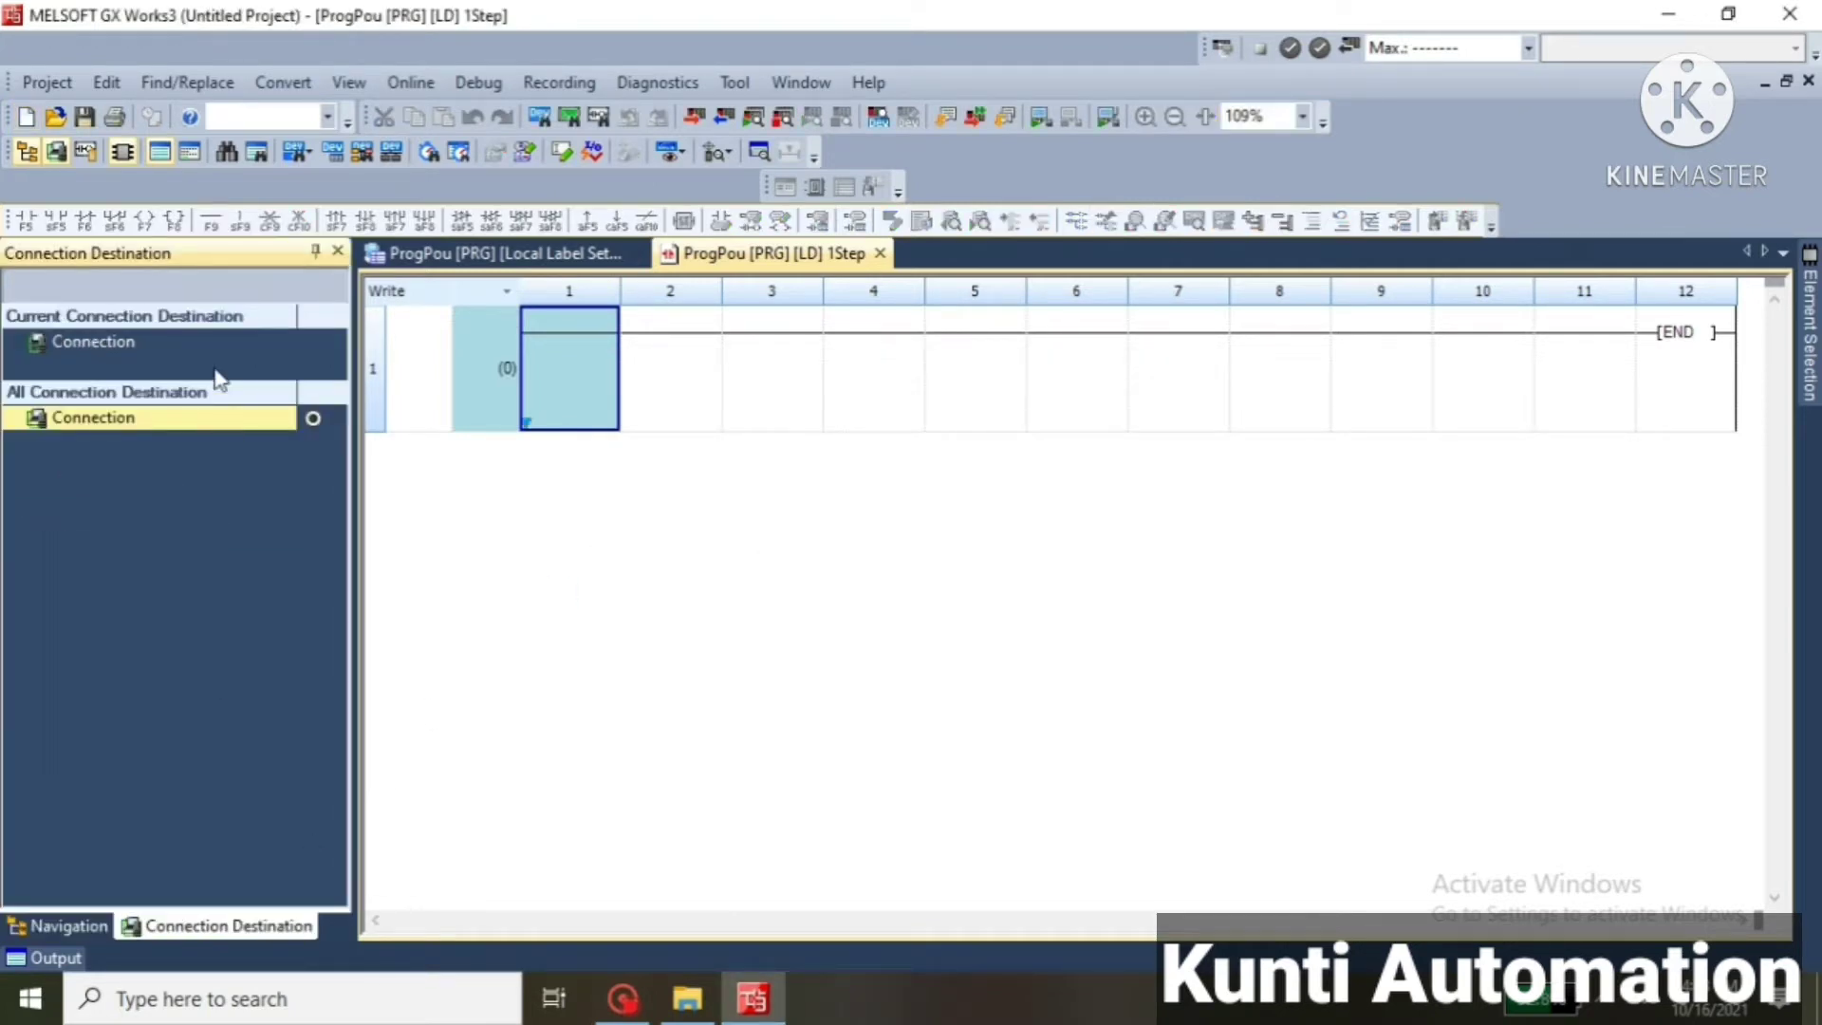
{"action": "double_click", "coordinate": [197, 424]}
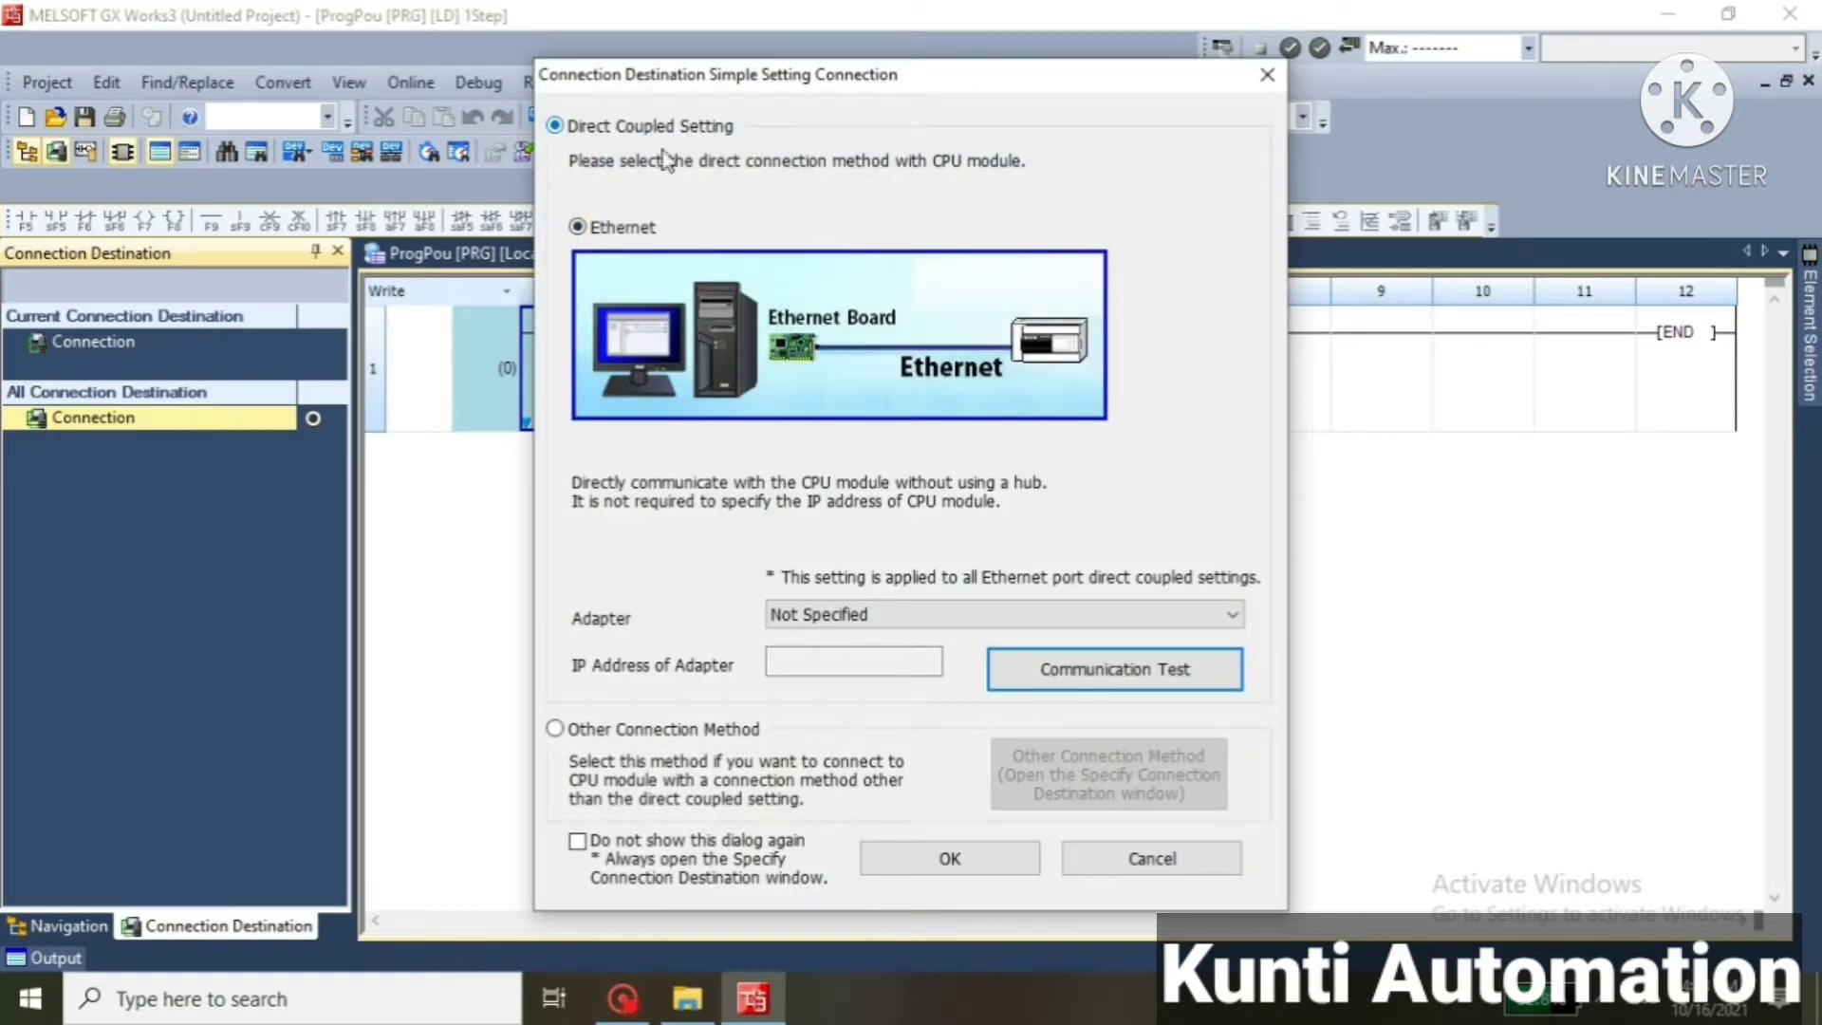
{"action": "left_click", "coordinate": [1045, 618]}
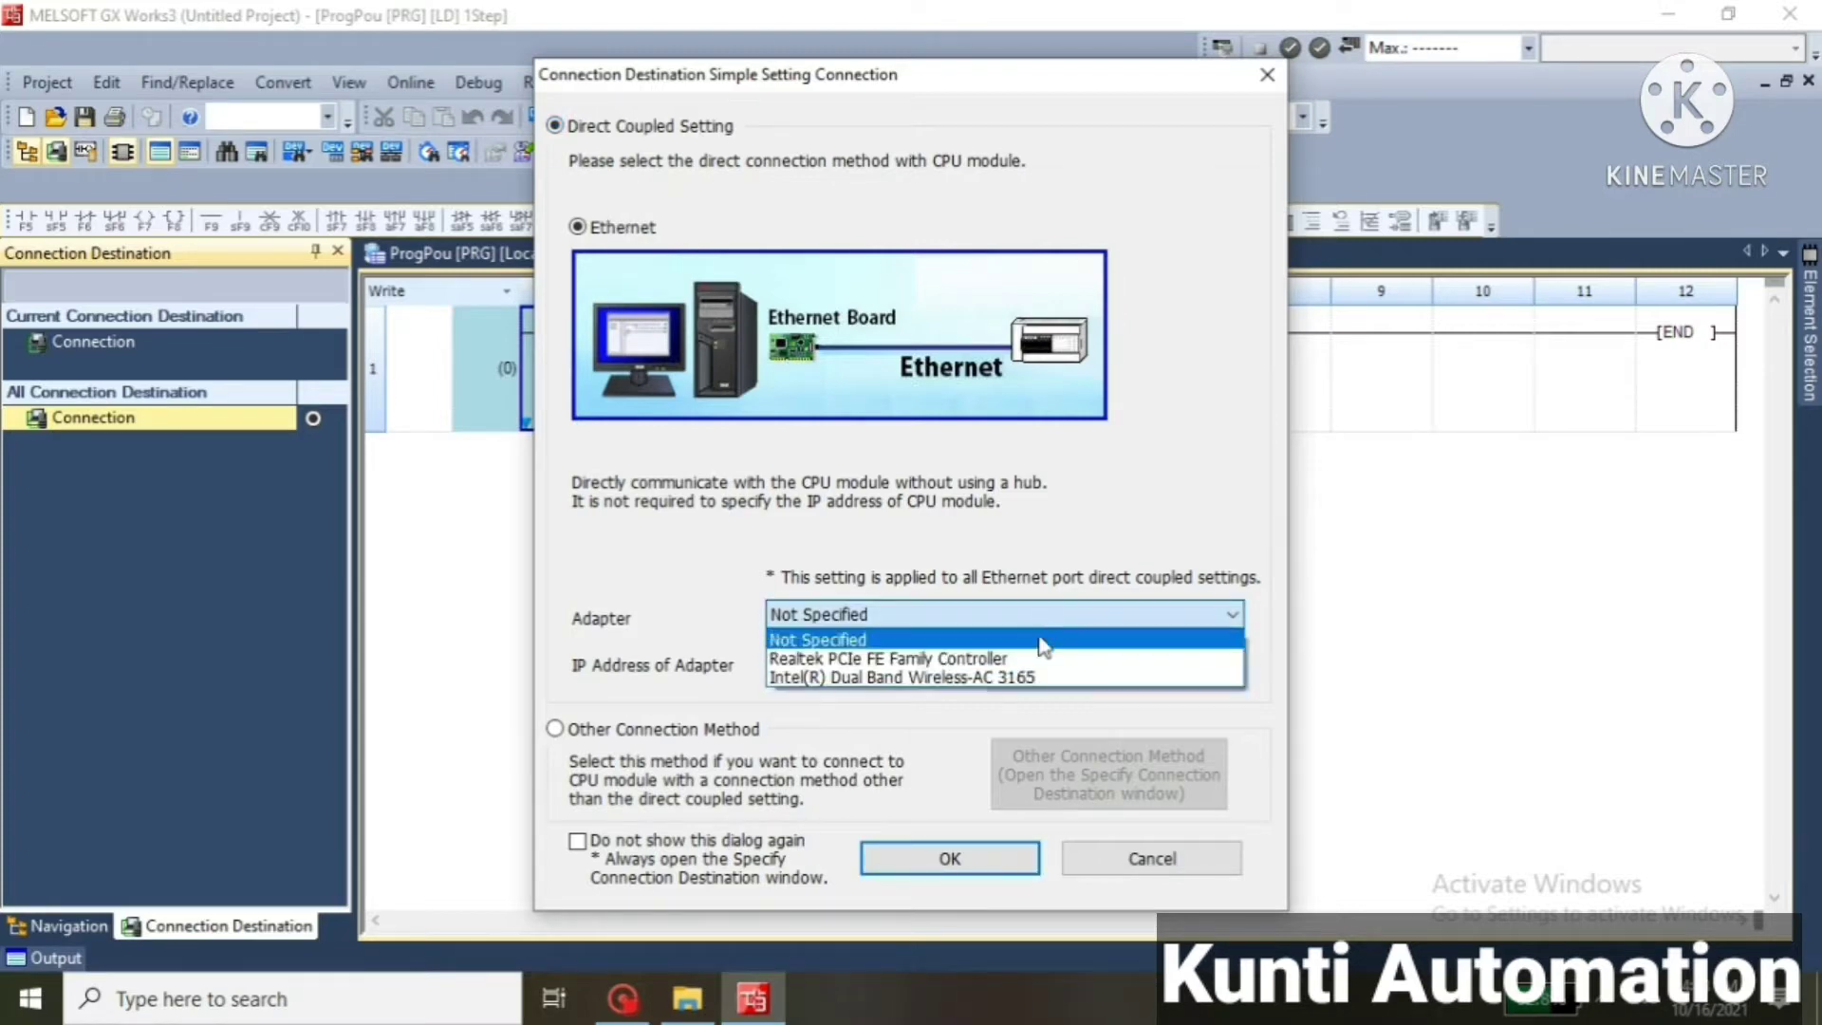
{"action": "left_click", "coordinate": [1044, 658]}
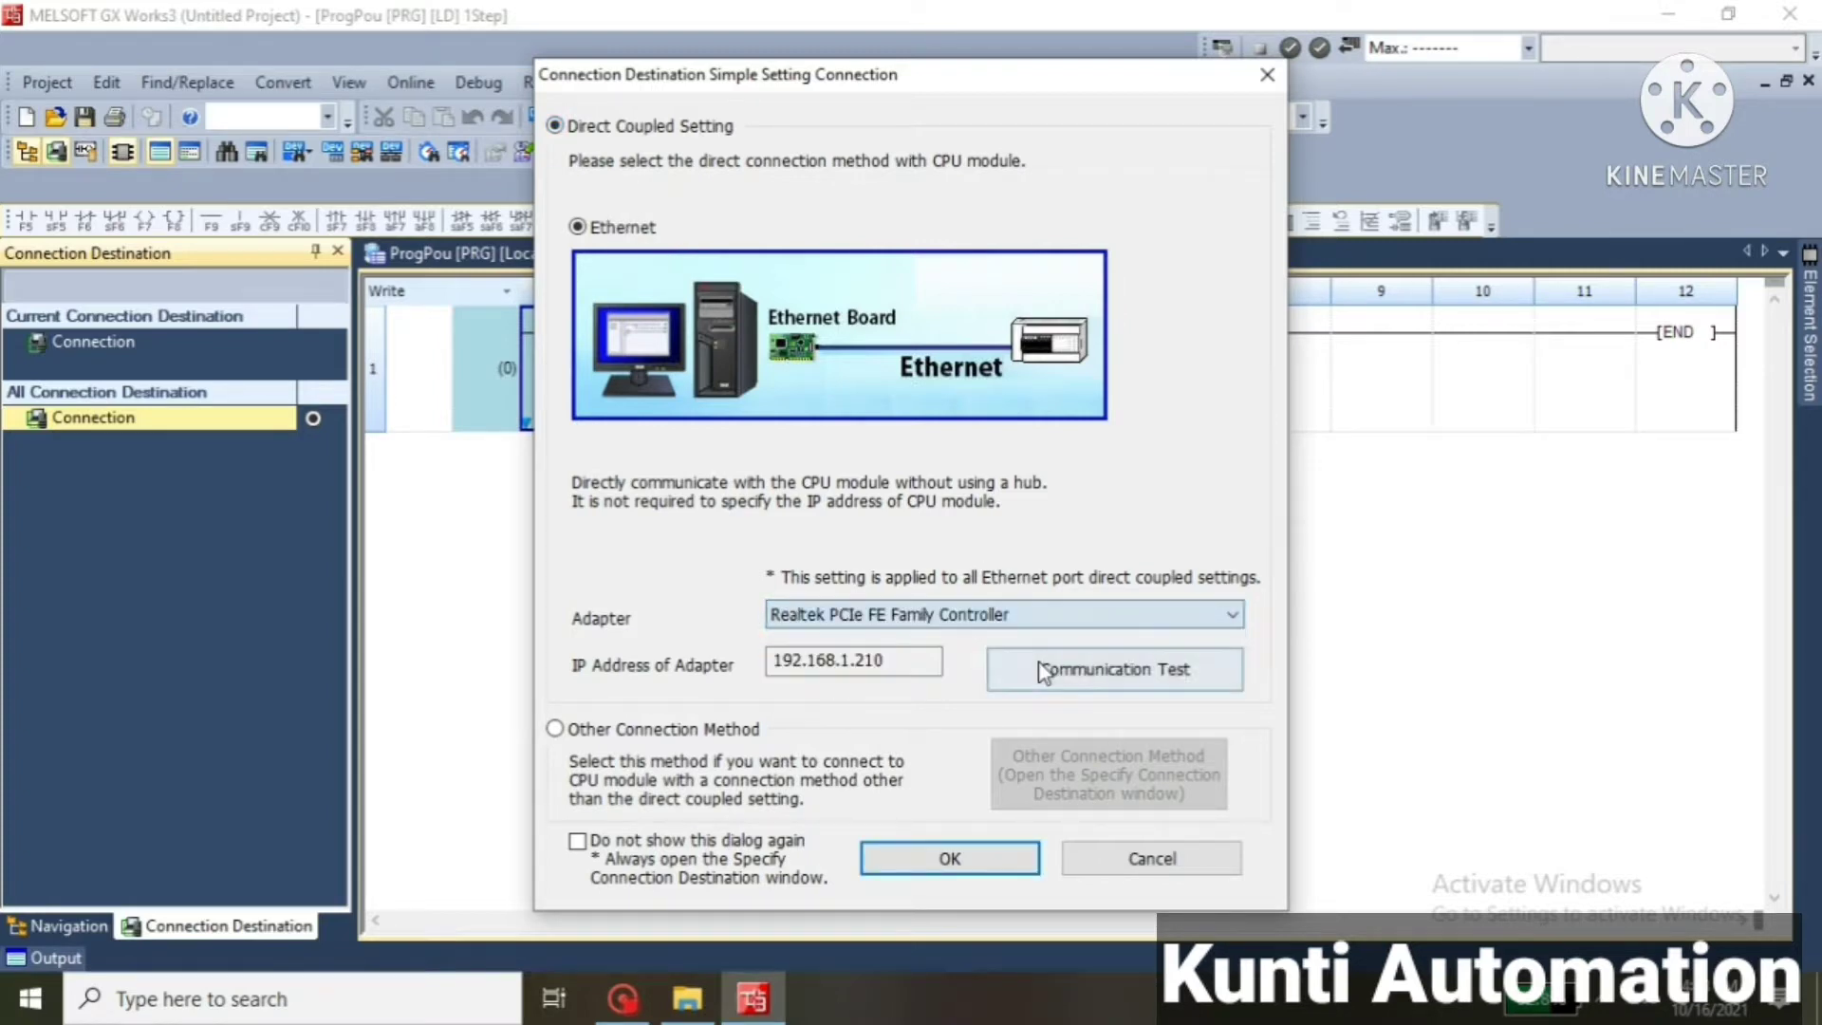
{"action": "left_click", "coordinate": [1088, 670]}
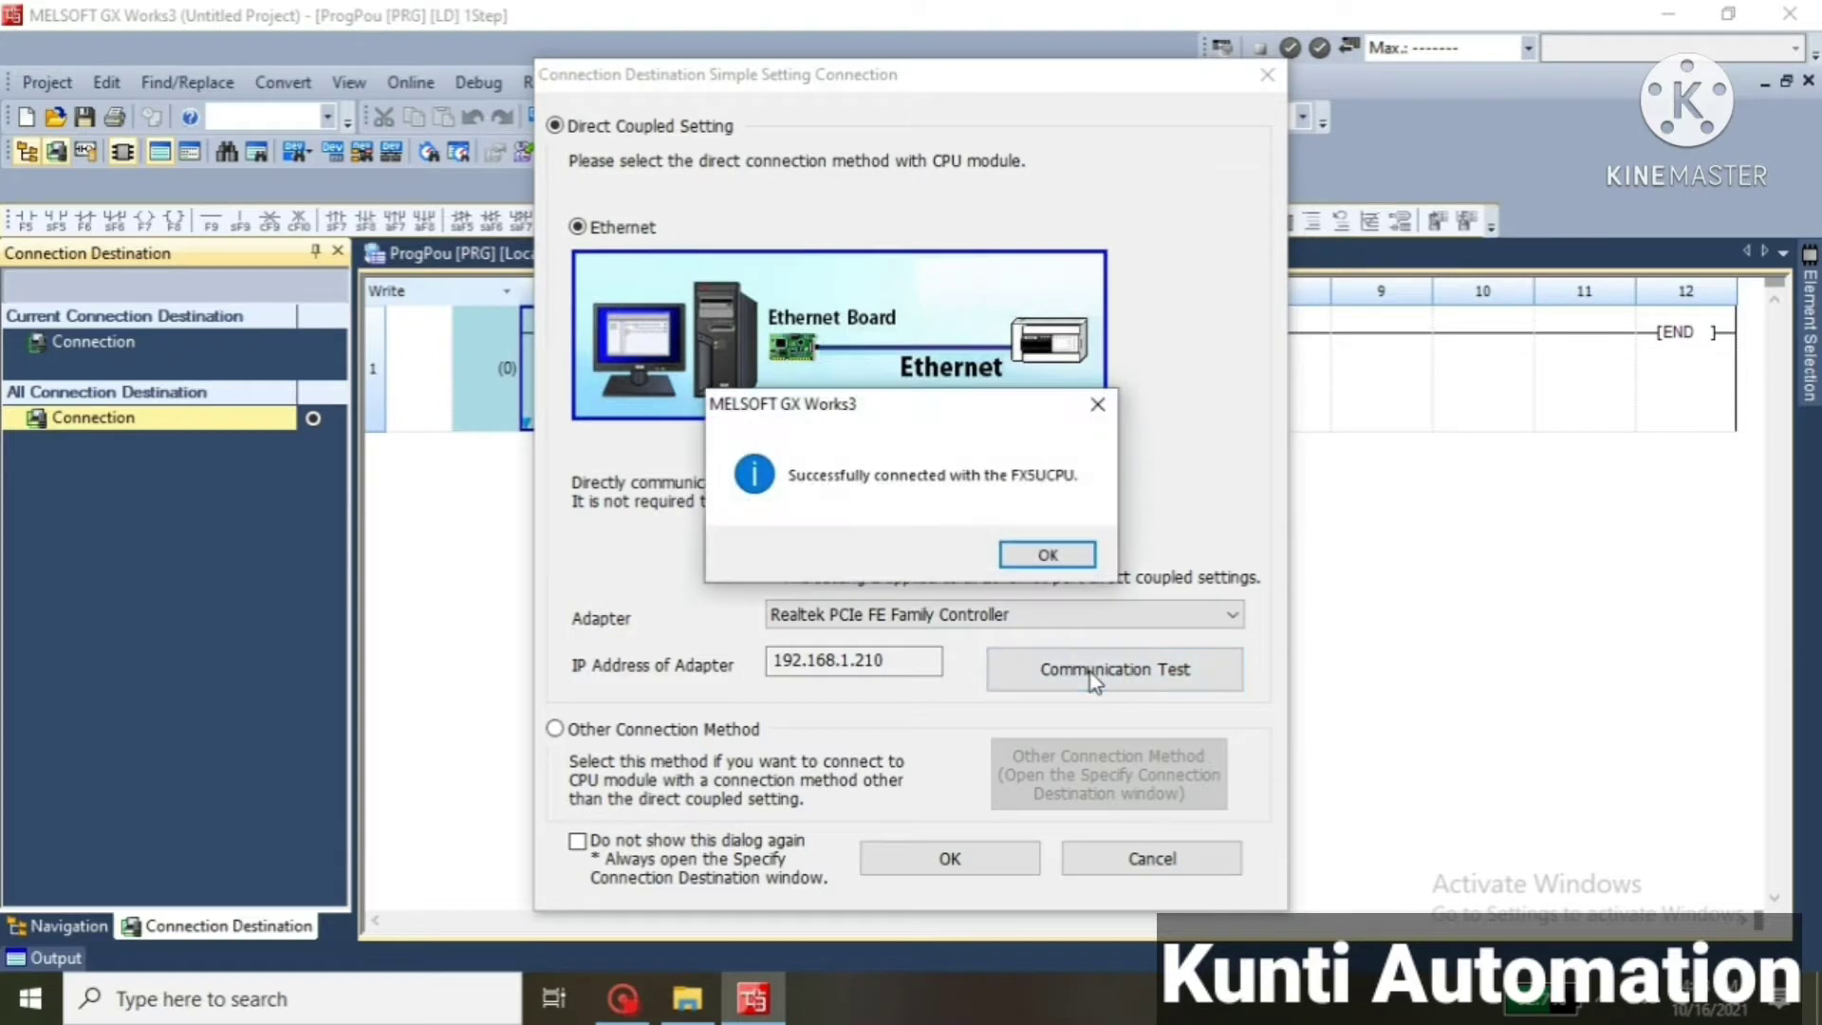
{"action": "left_click", "coordinate": [1050, 558]}
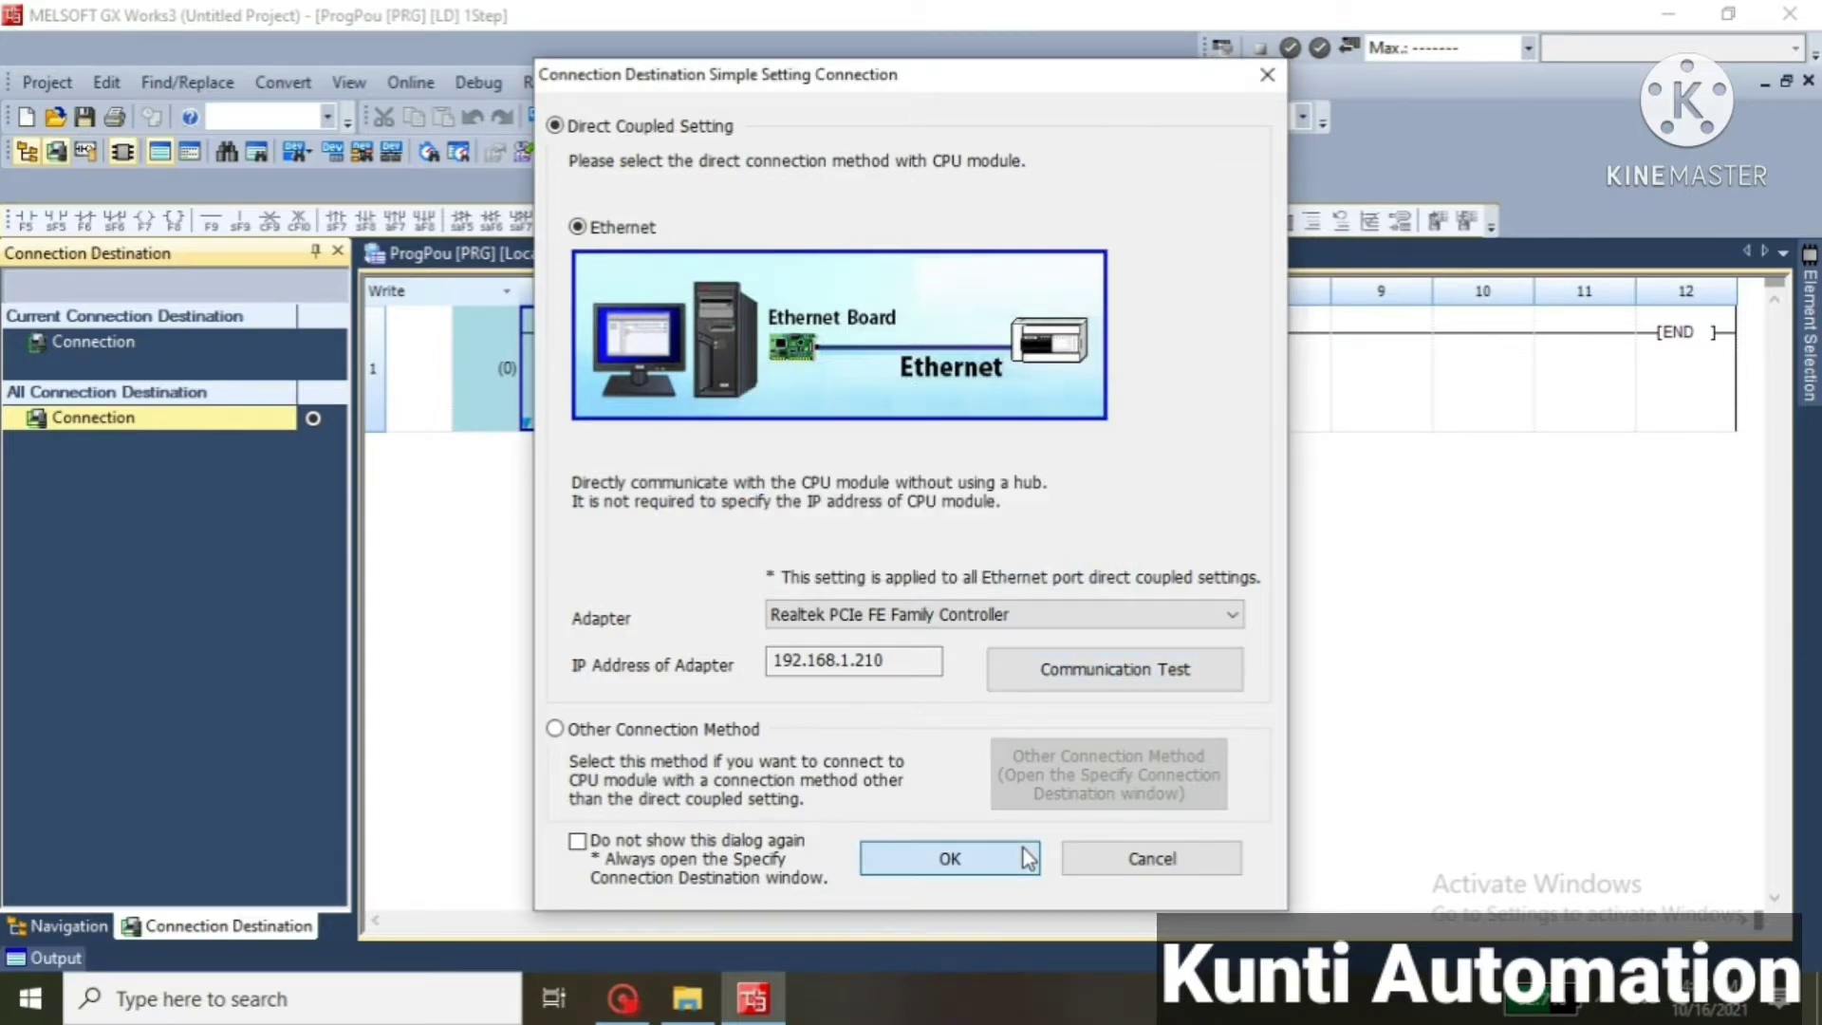
{"action": "left_click", "coordinate": [1025, 854]}
Run Diagnostics > Module Diagnostics (CPU Diagnostics) on the FX5U
{"action": "left_click", "coordinate": [659, 85]}
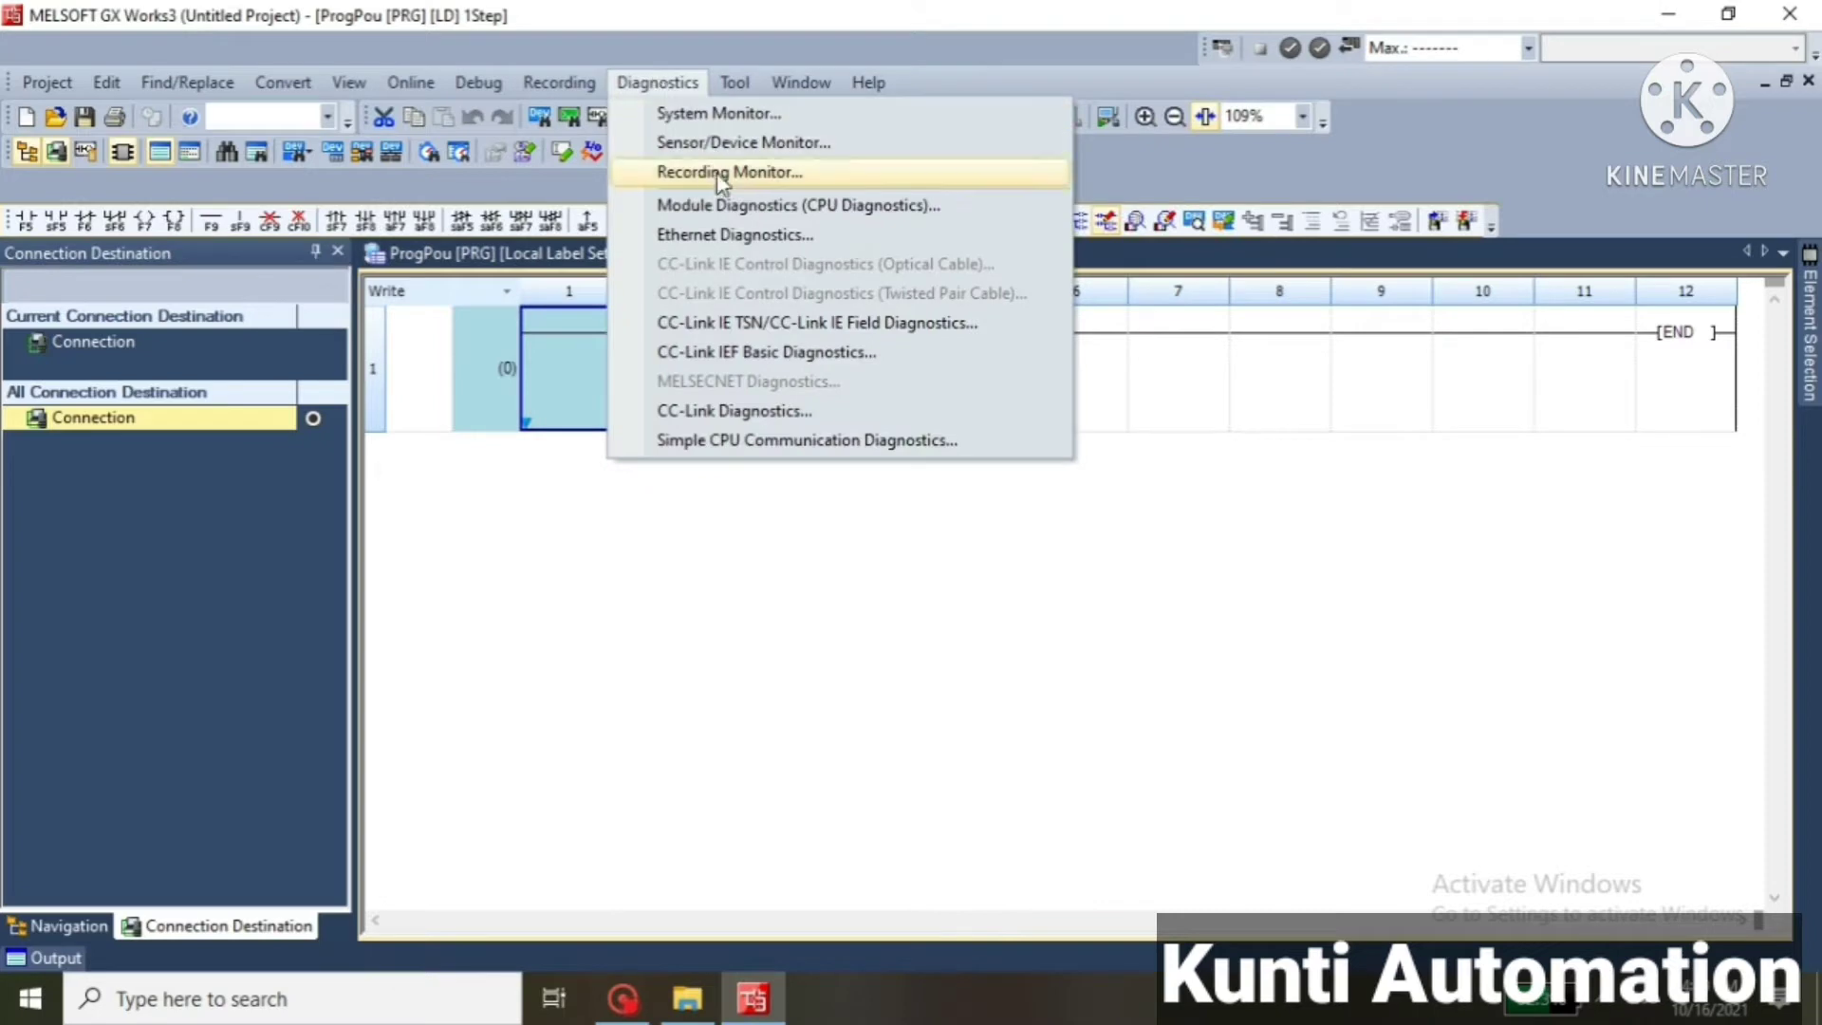
{"action": "left_click", "coordinate": [737, 206]}
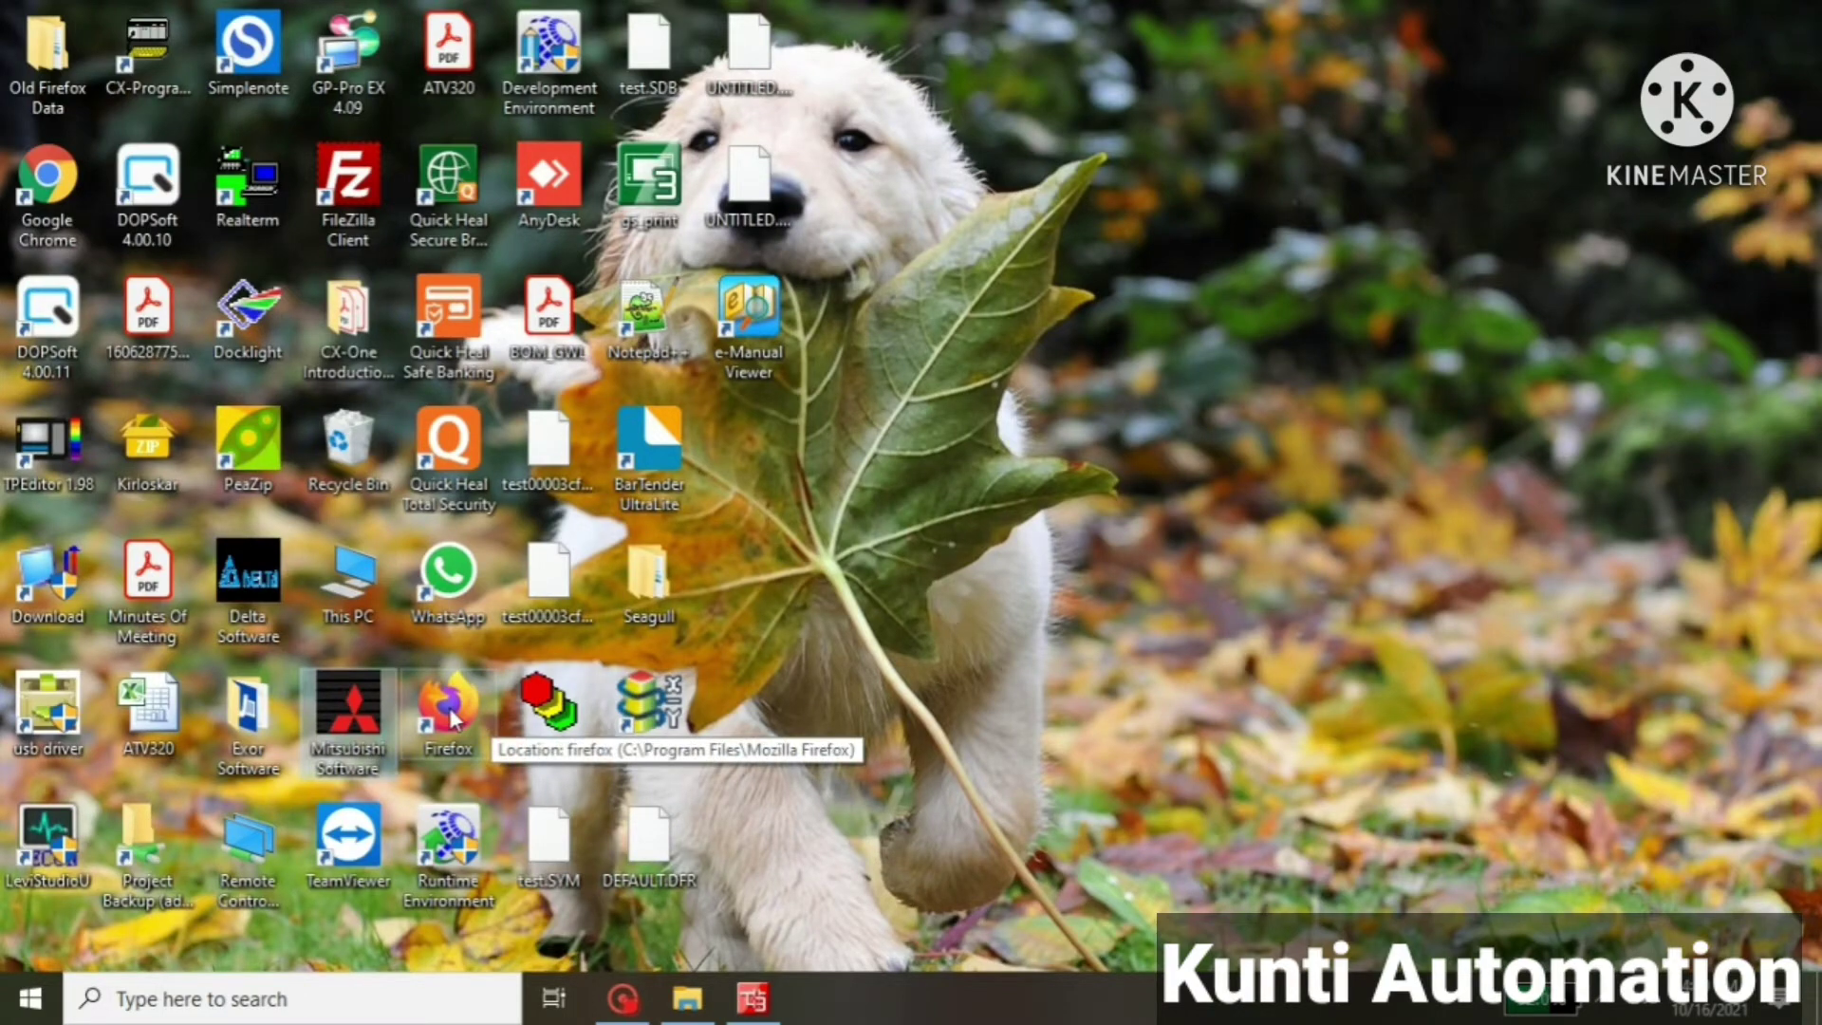
Launch Firefox and load the Mitsubishi Electric website from the address suggestion
{"action": "double_click", "coordinate": [448, 708]}
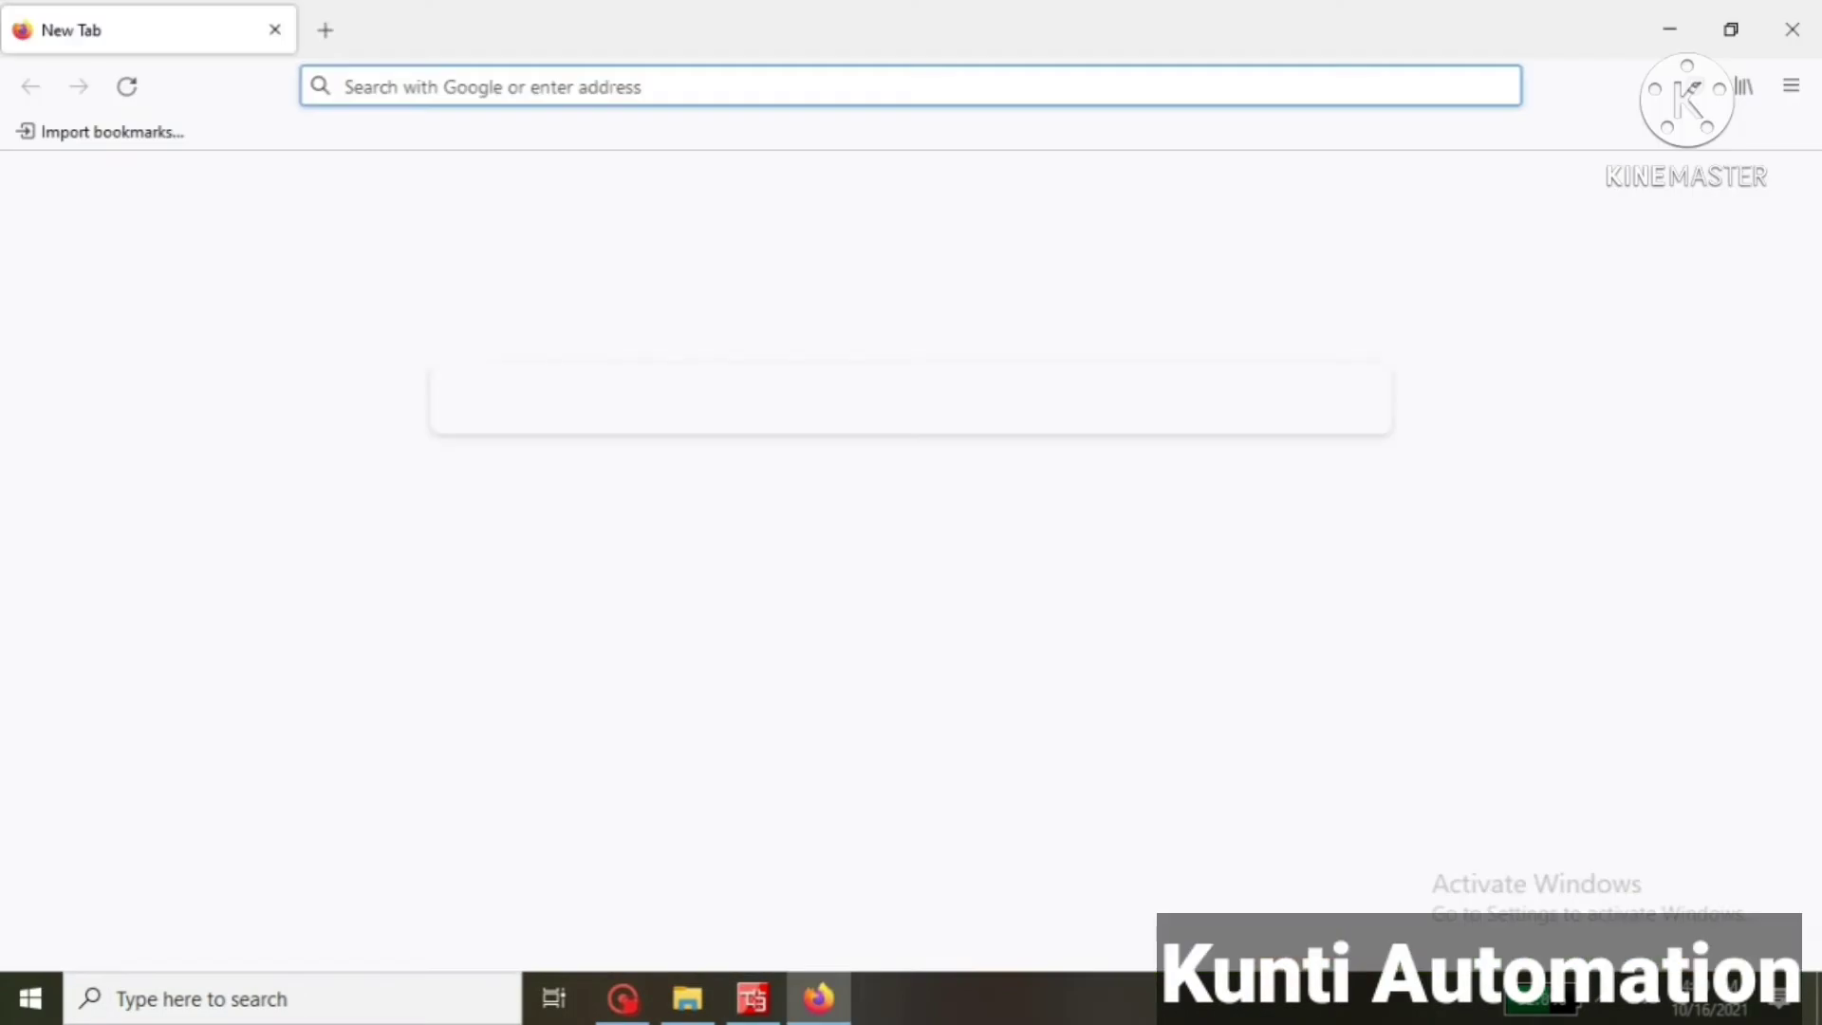
{"action": "type", "text": "MItsubishielectric.com/"}
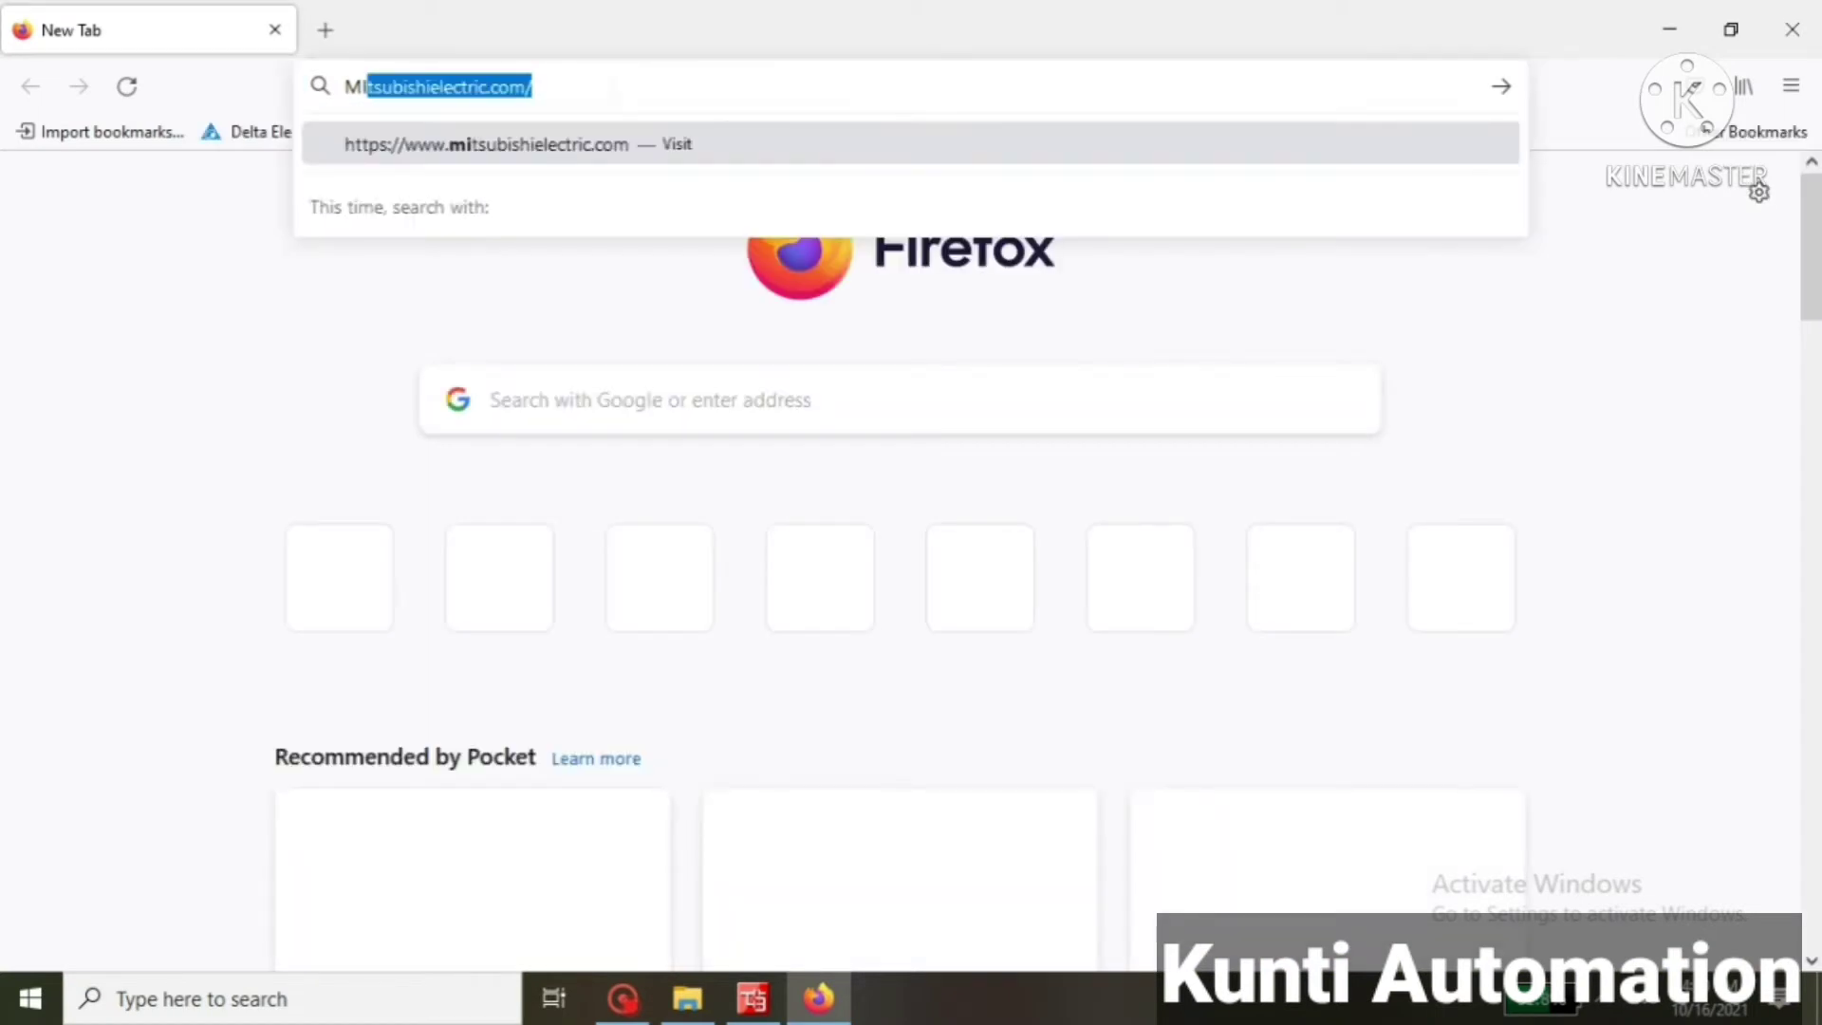
{"action": "key", "text": "Right"}
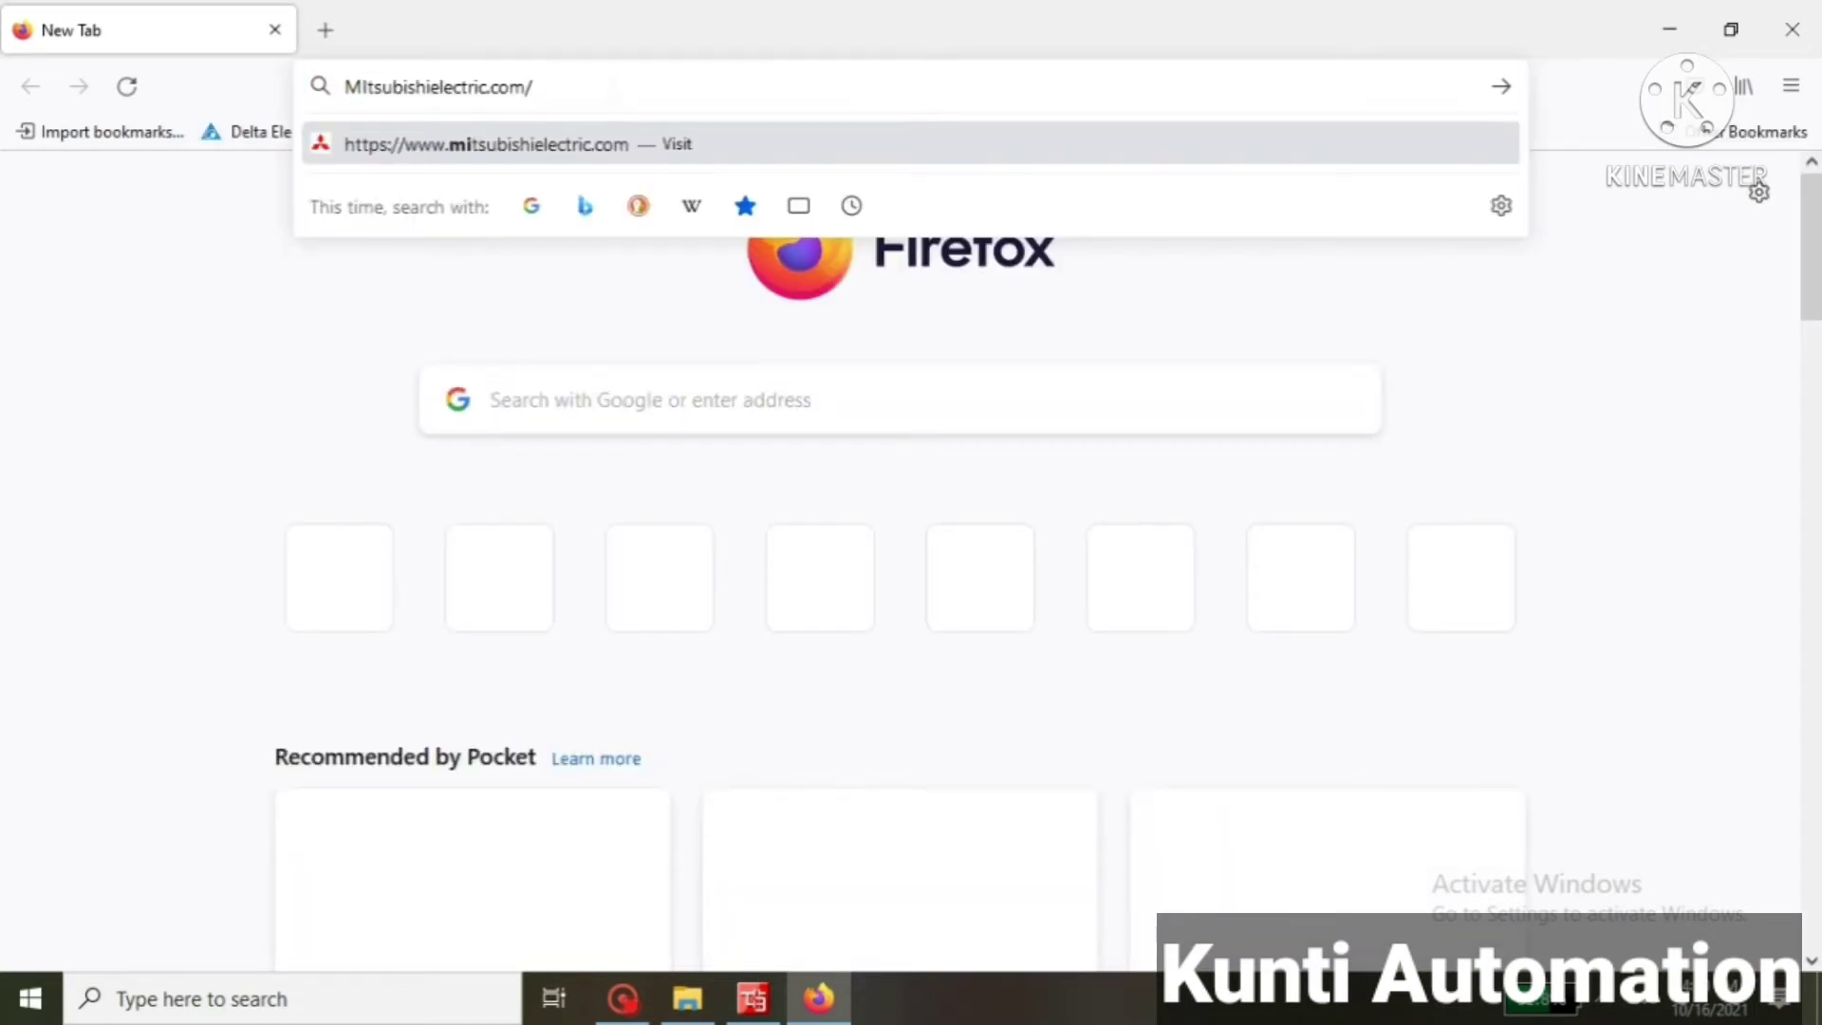
{"action": "key", "text": "Return"}
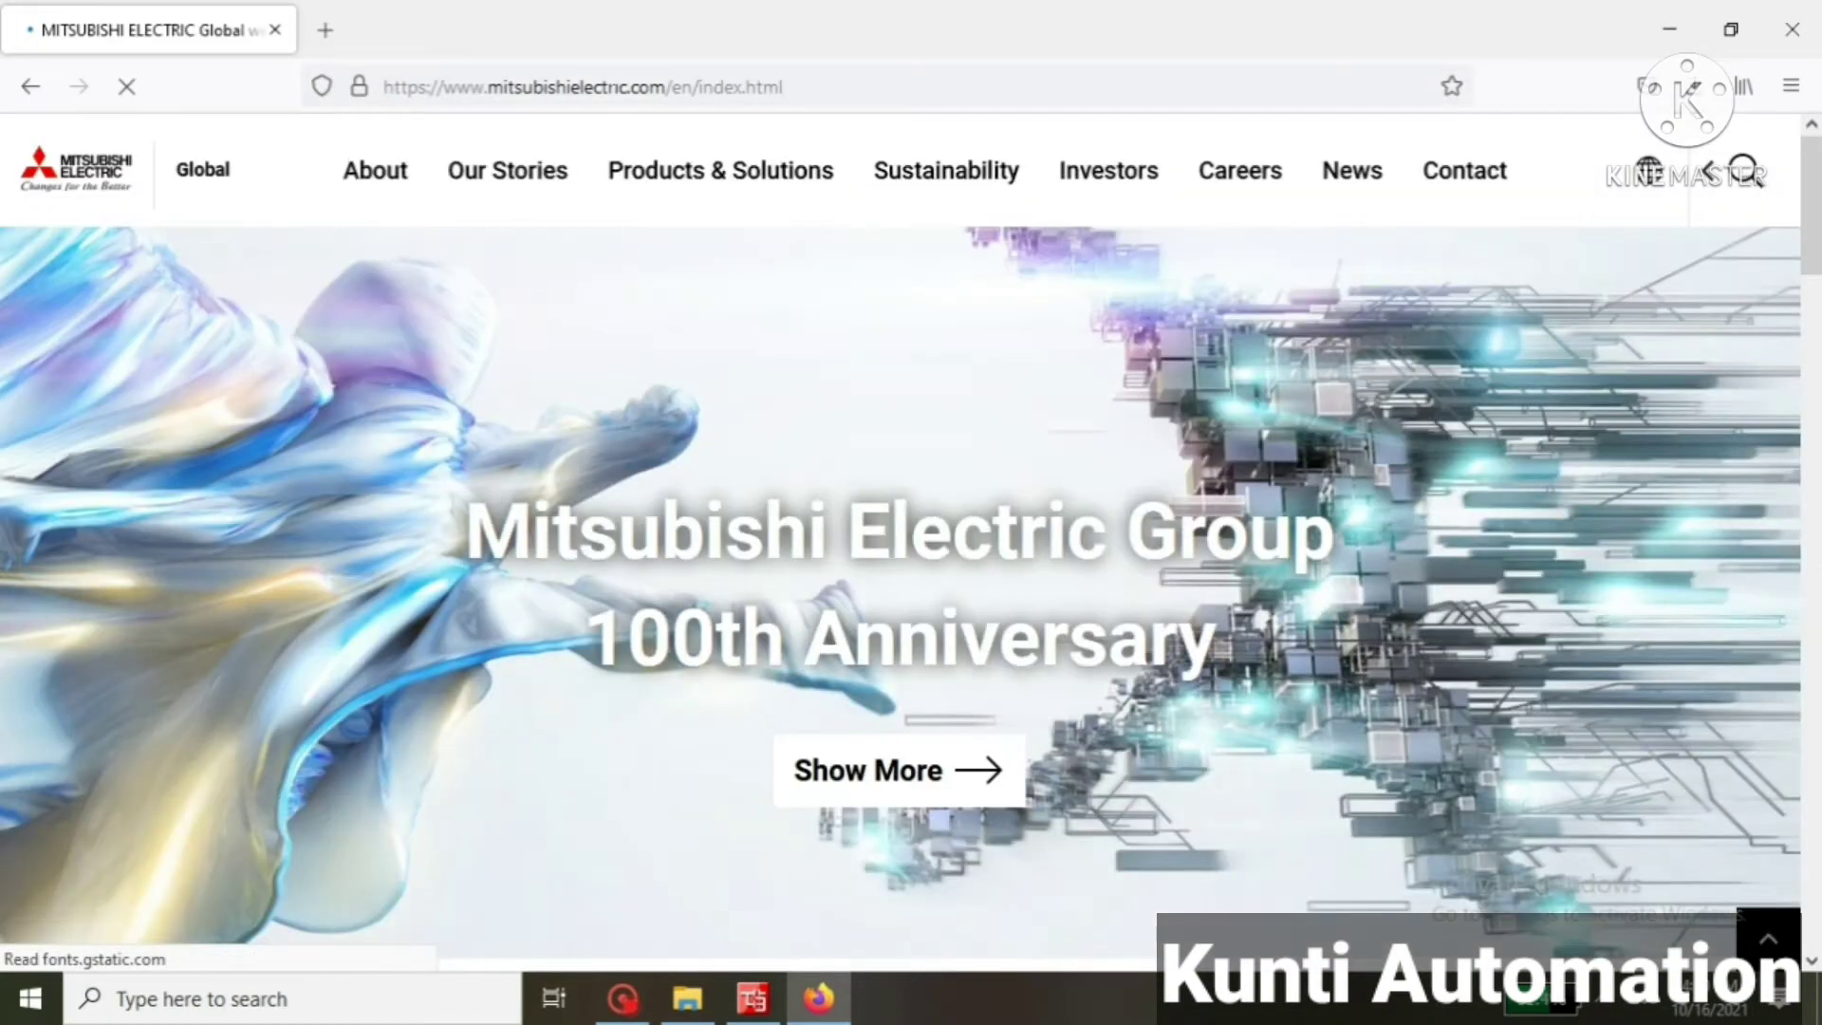
Navigate Factory automation systems to India software downloads for Programmable Controllers MELSEC
{"action": "left_click", "coordinate": [703, 180]}
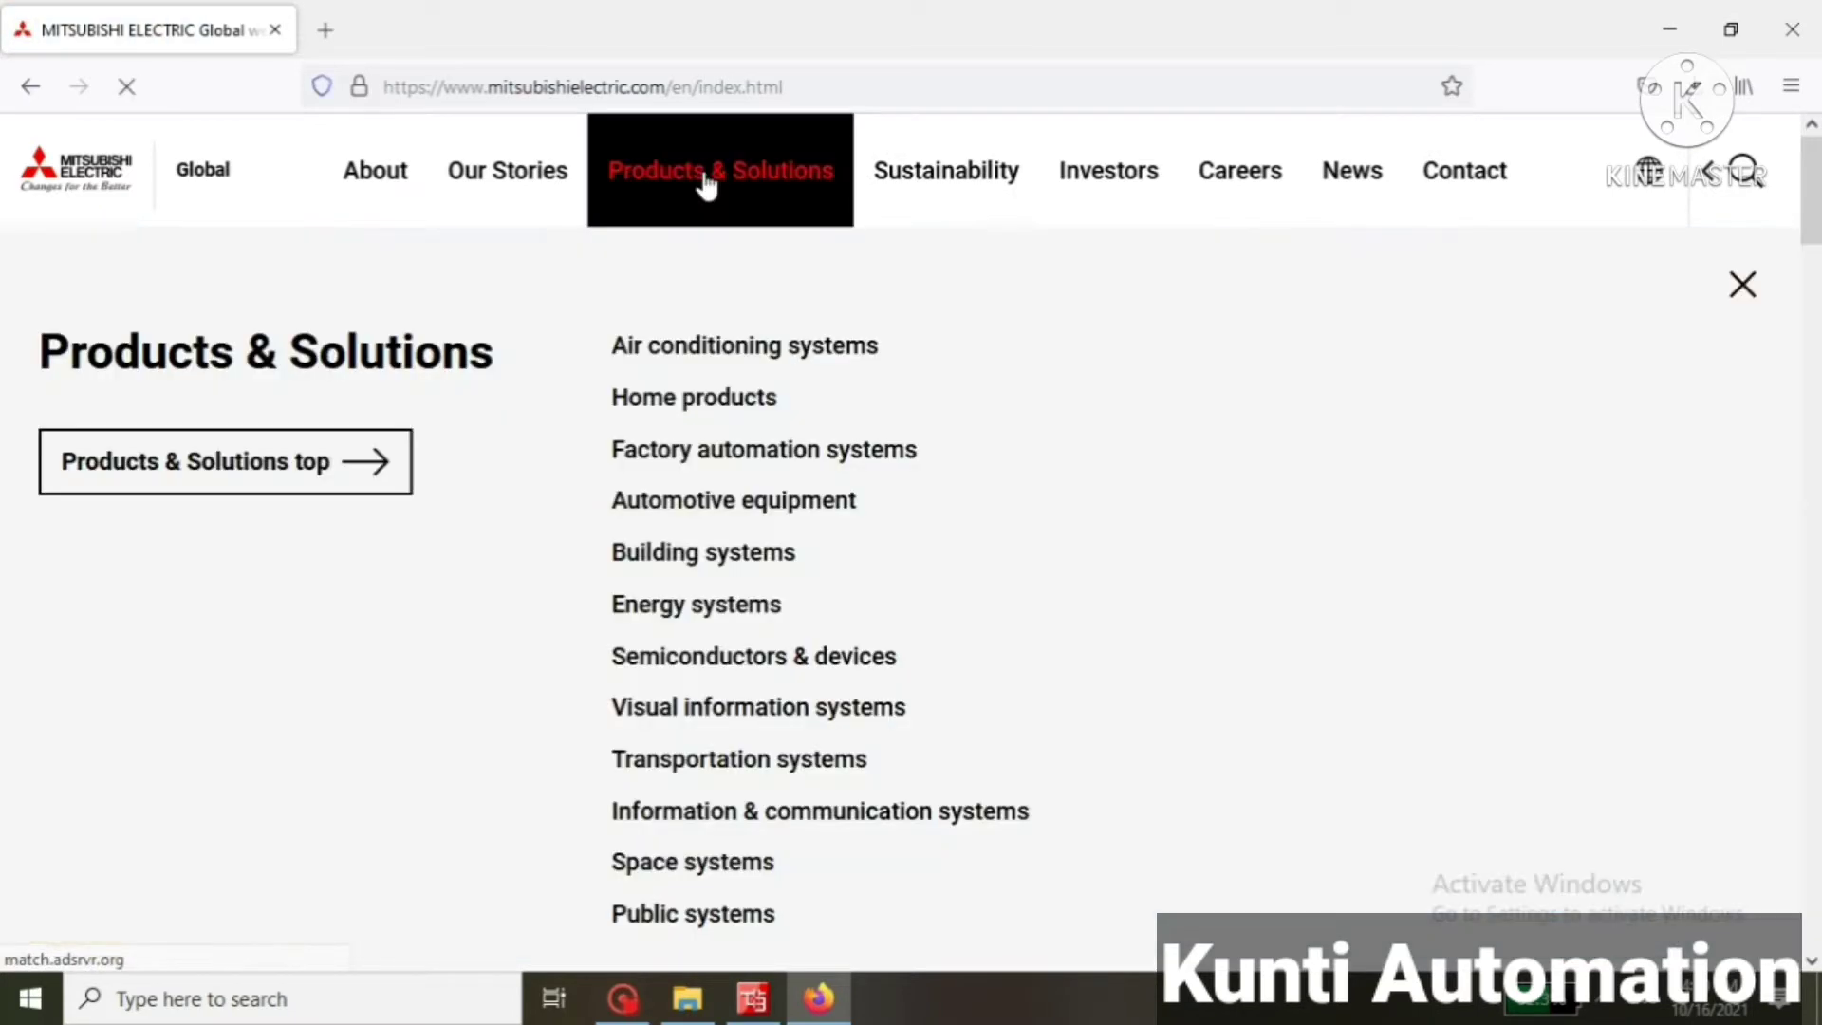
{"action": "left_click", "coordinate": [835, 452]}
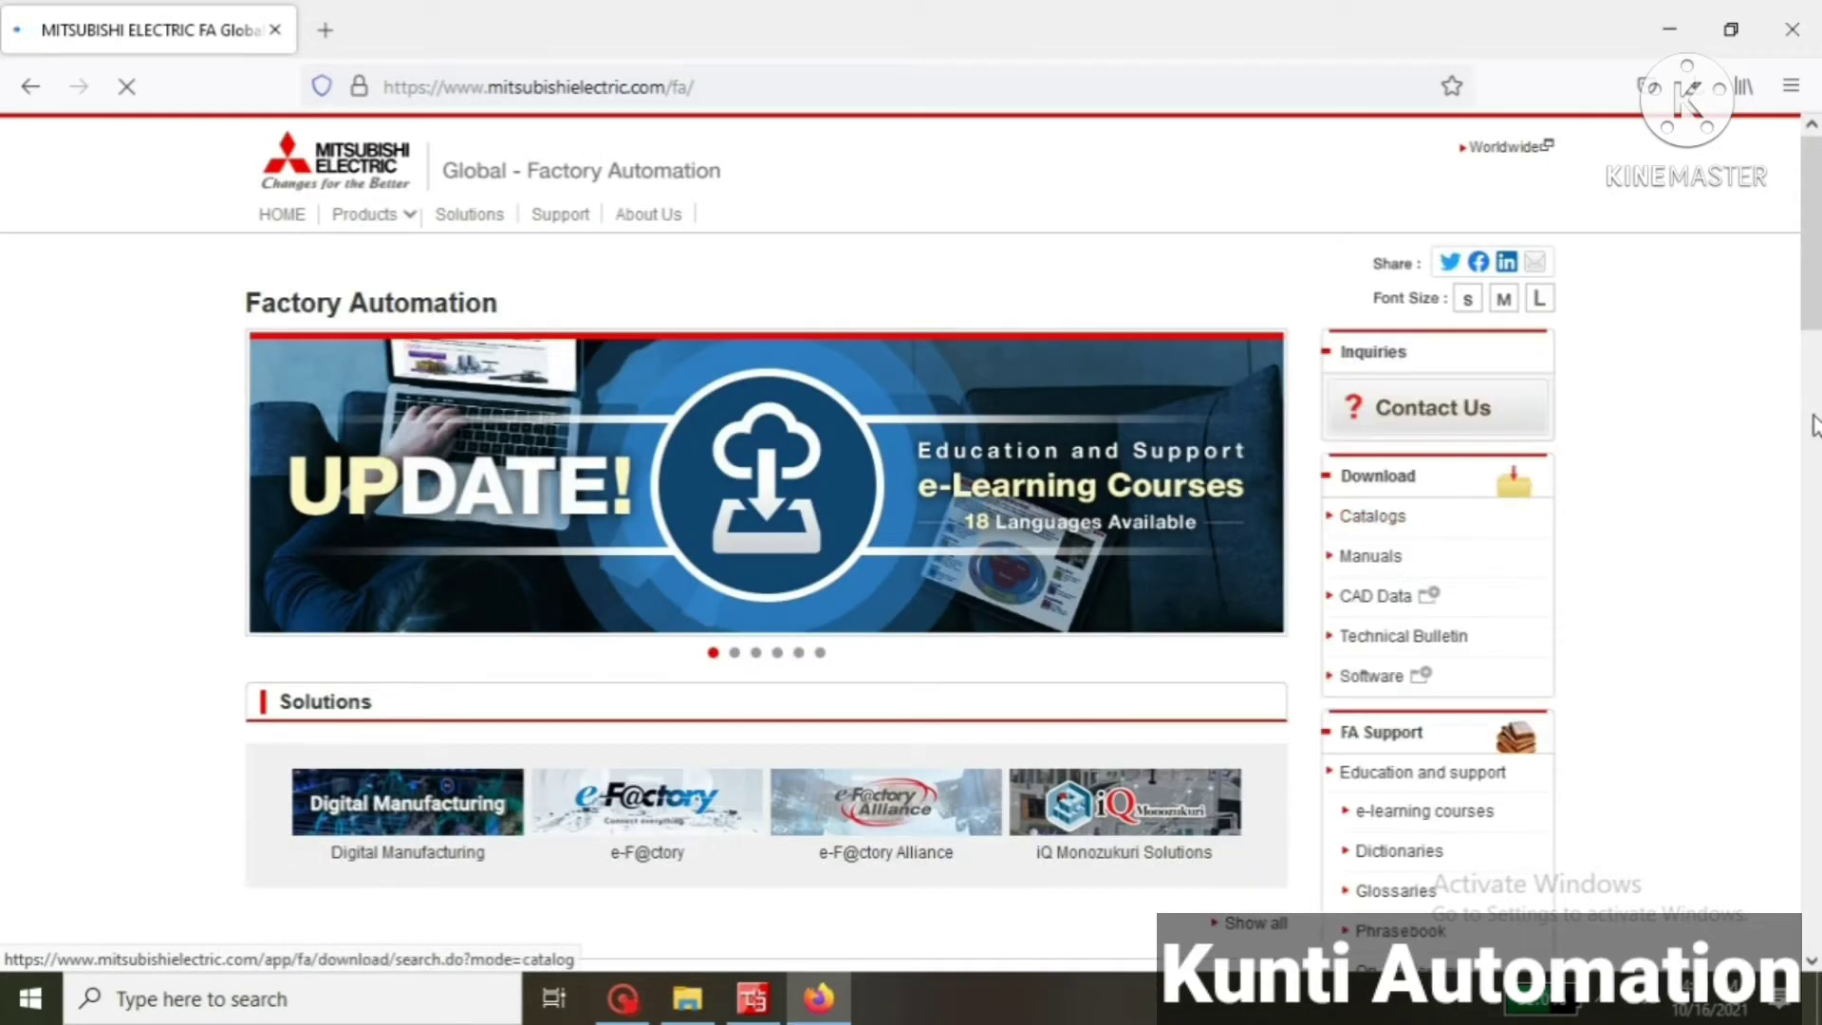
{"action": "left_click_drag", "start_coordinate": [1813, 305], "coordinate": [1815, 358]}
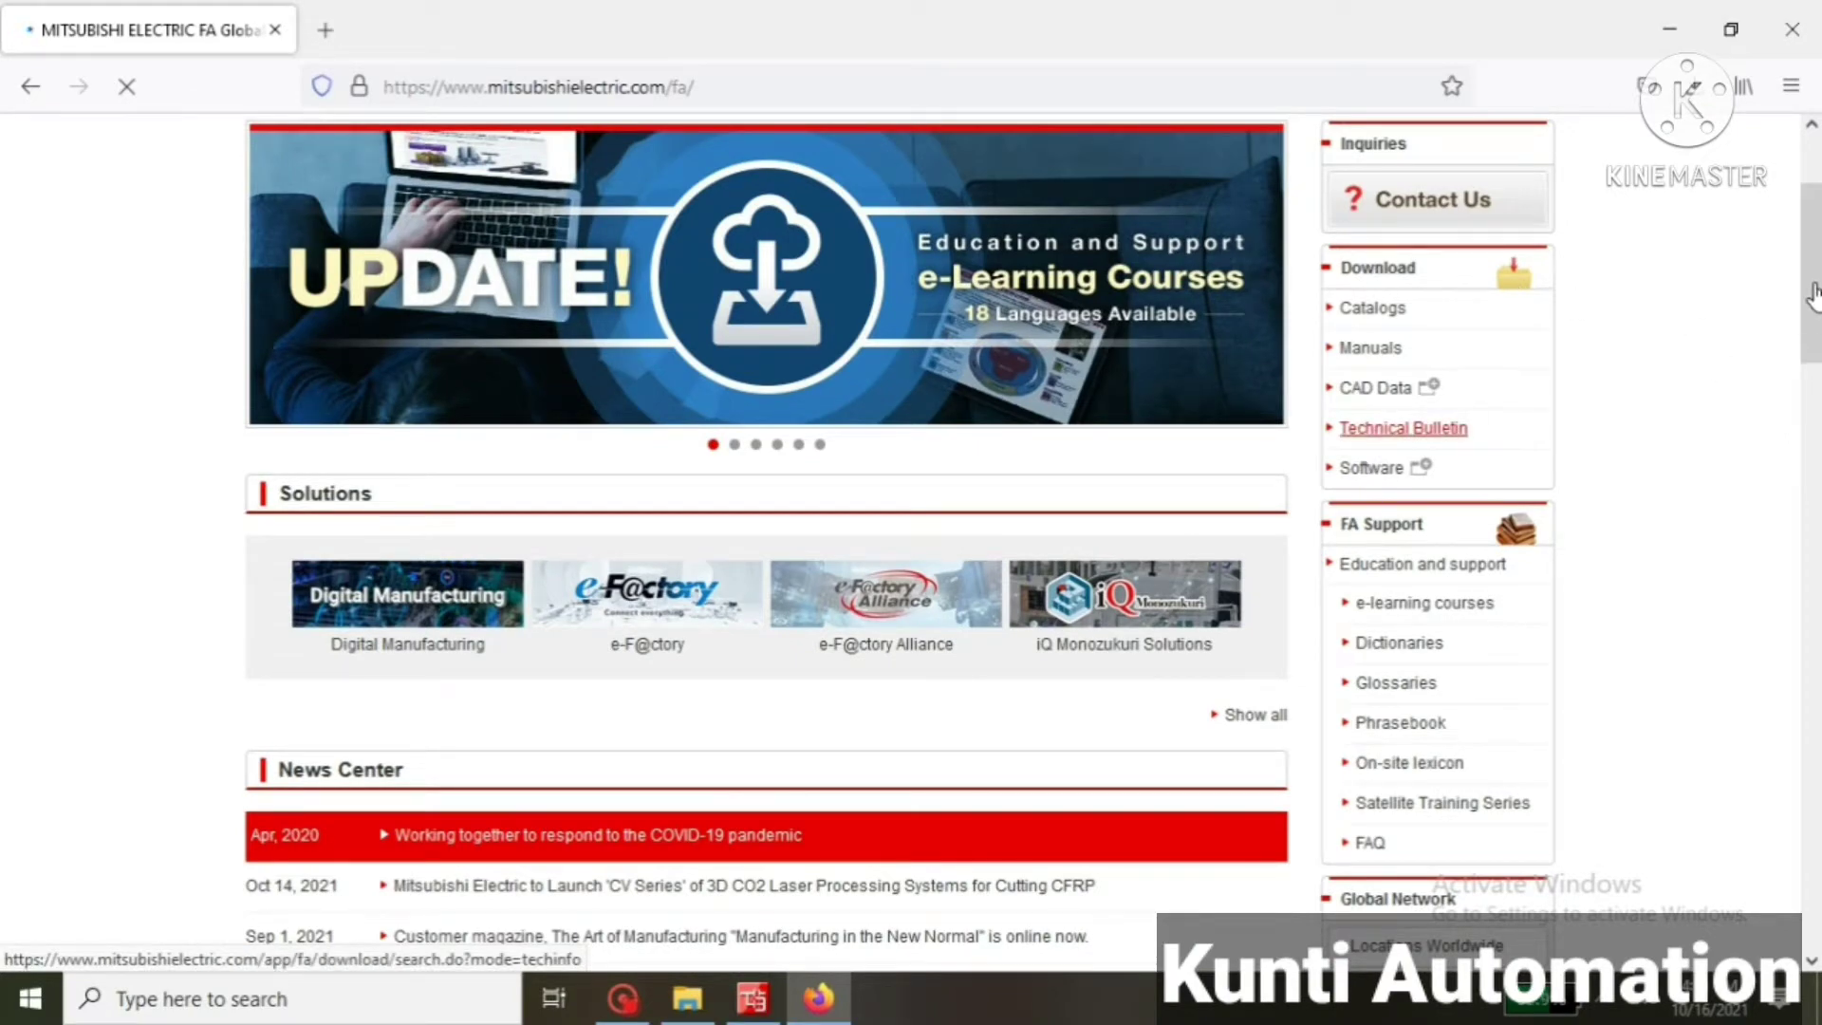
{"action": "left_click_drag", "start_coordinate": [1809, 284], "coordinate": [1806, 213]}
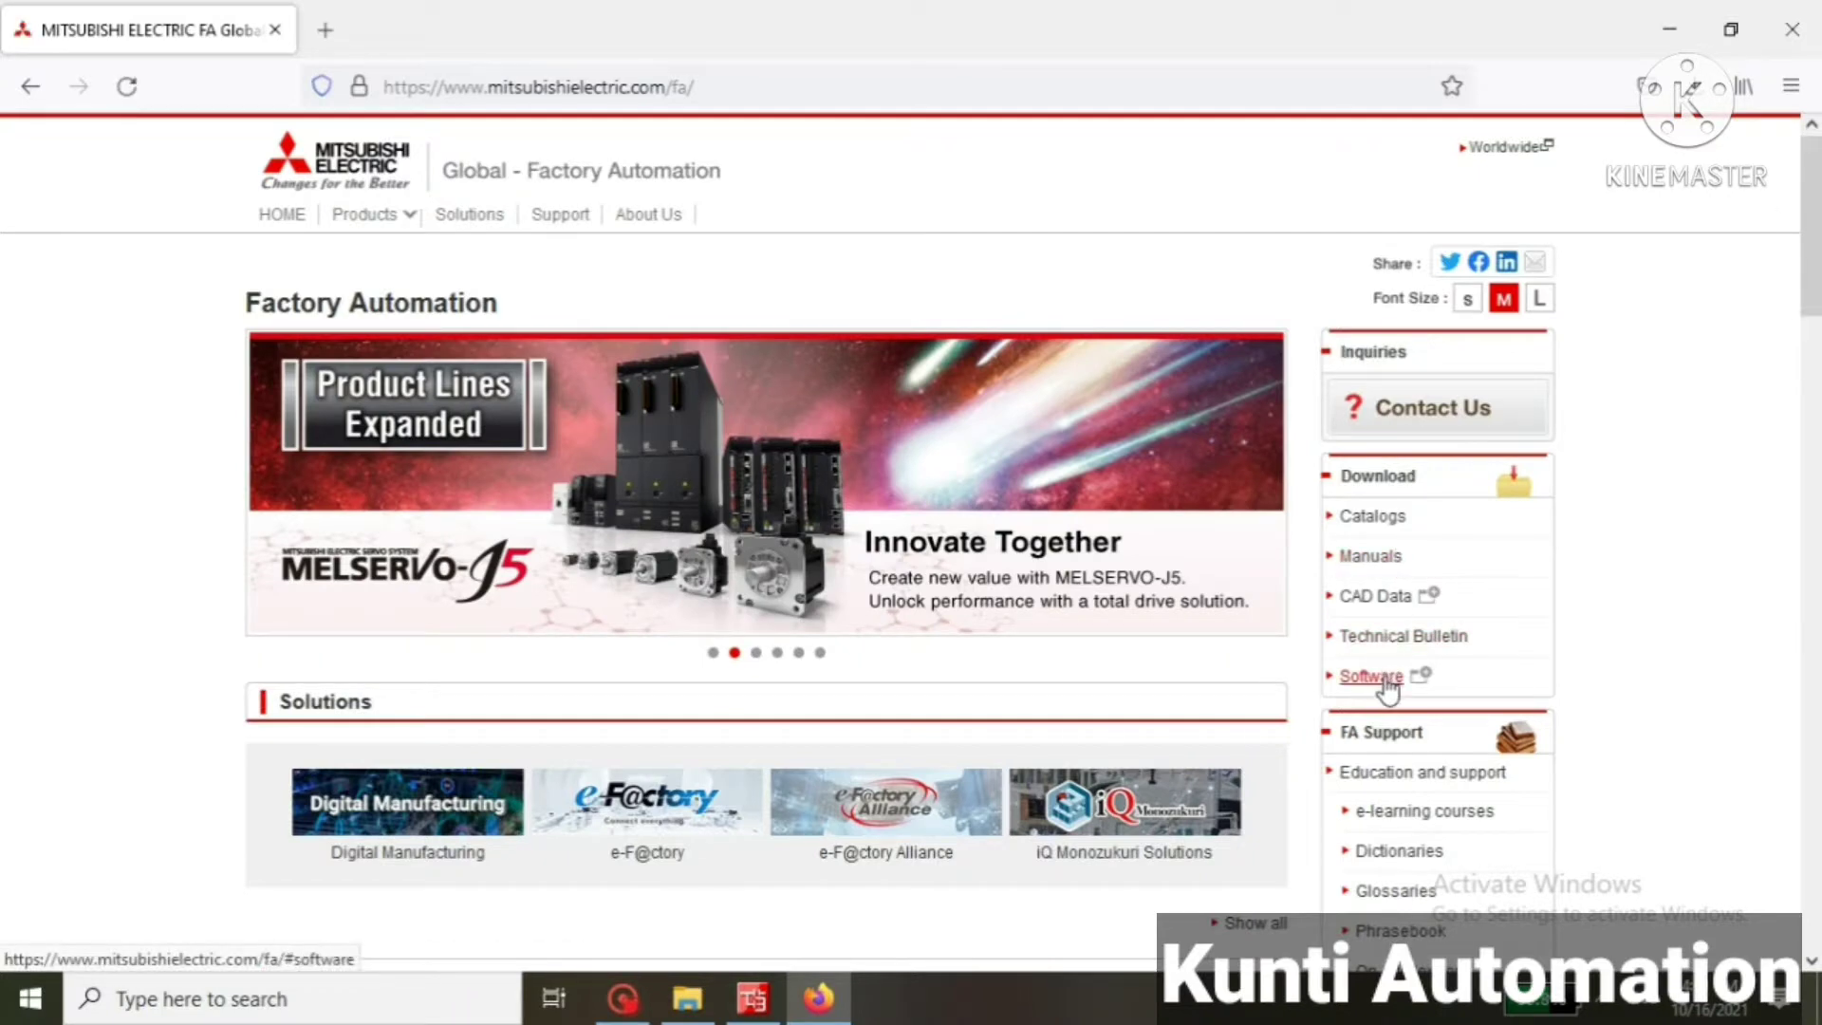
{"action": "left_click", "coordinate": [1381, 678]}
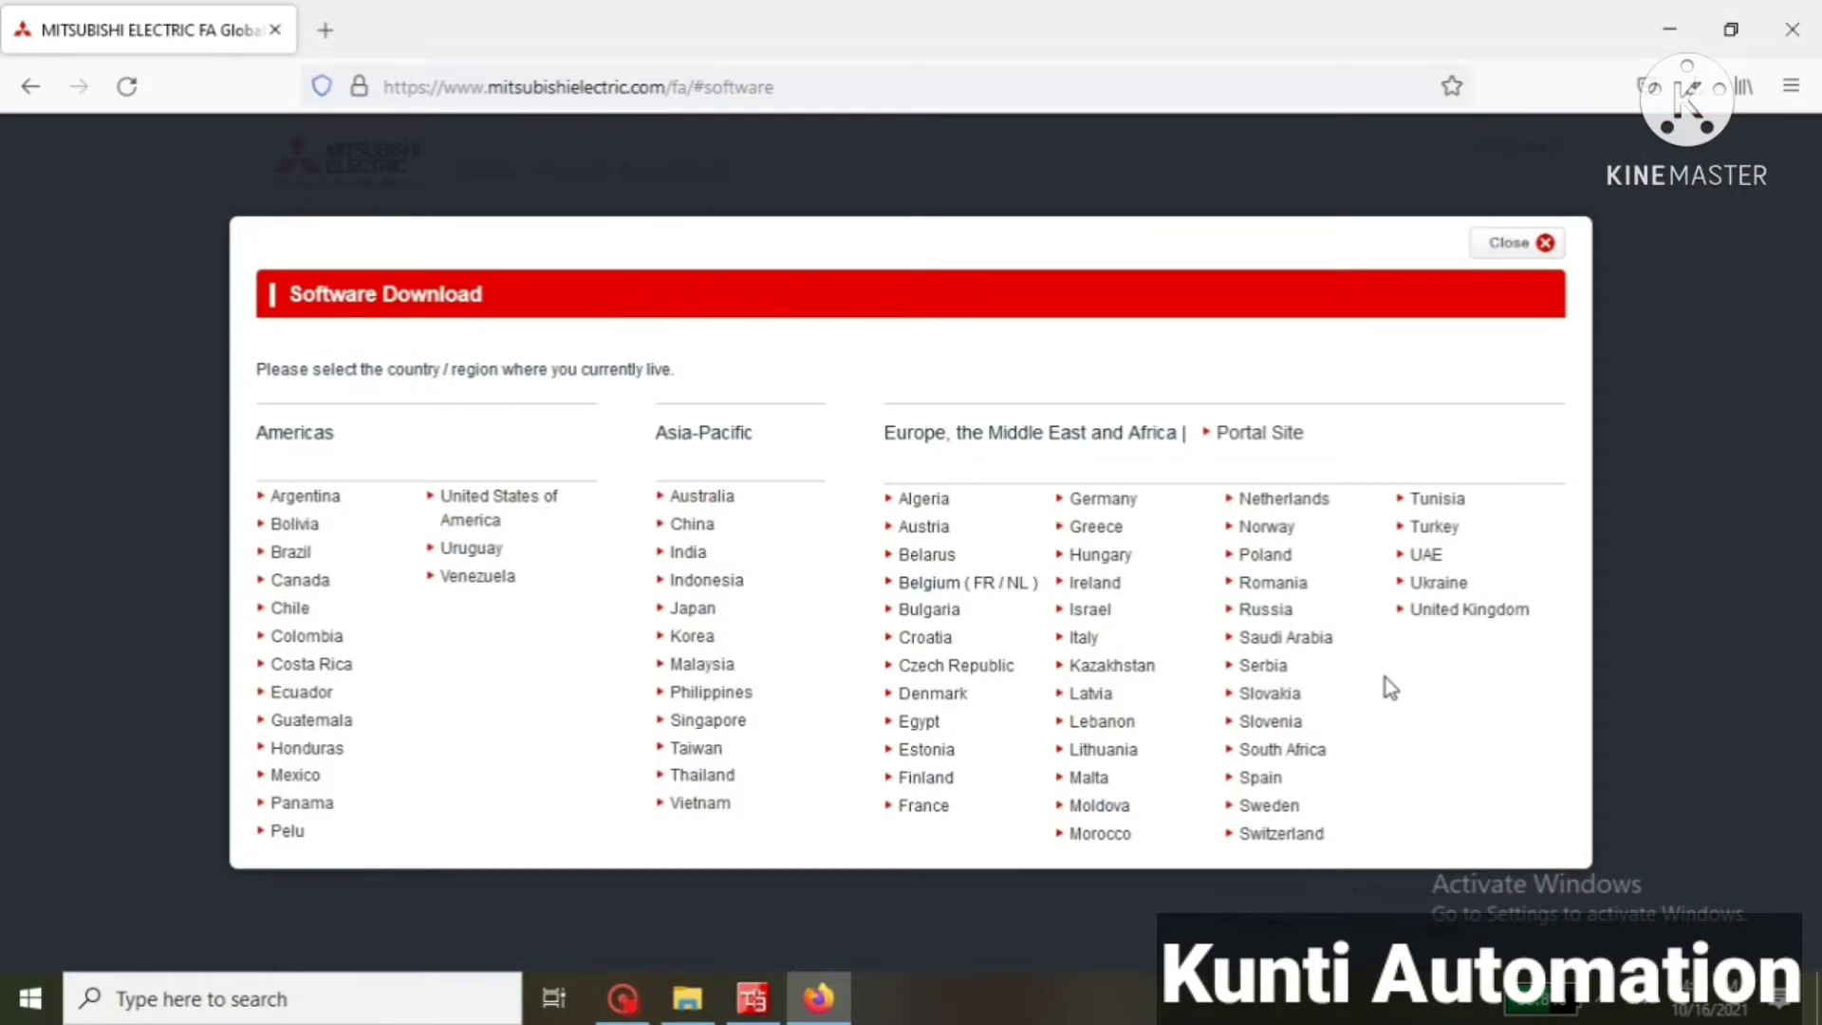
{"action": "left_click", "coordinate": [690, 554]}
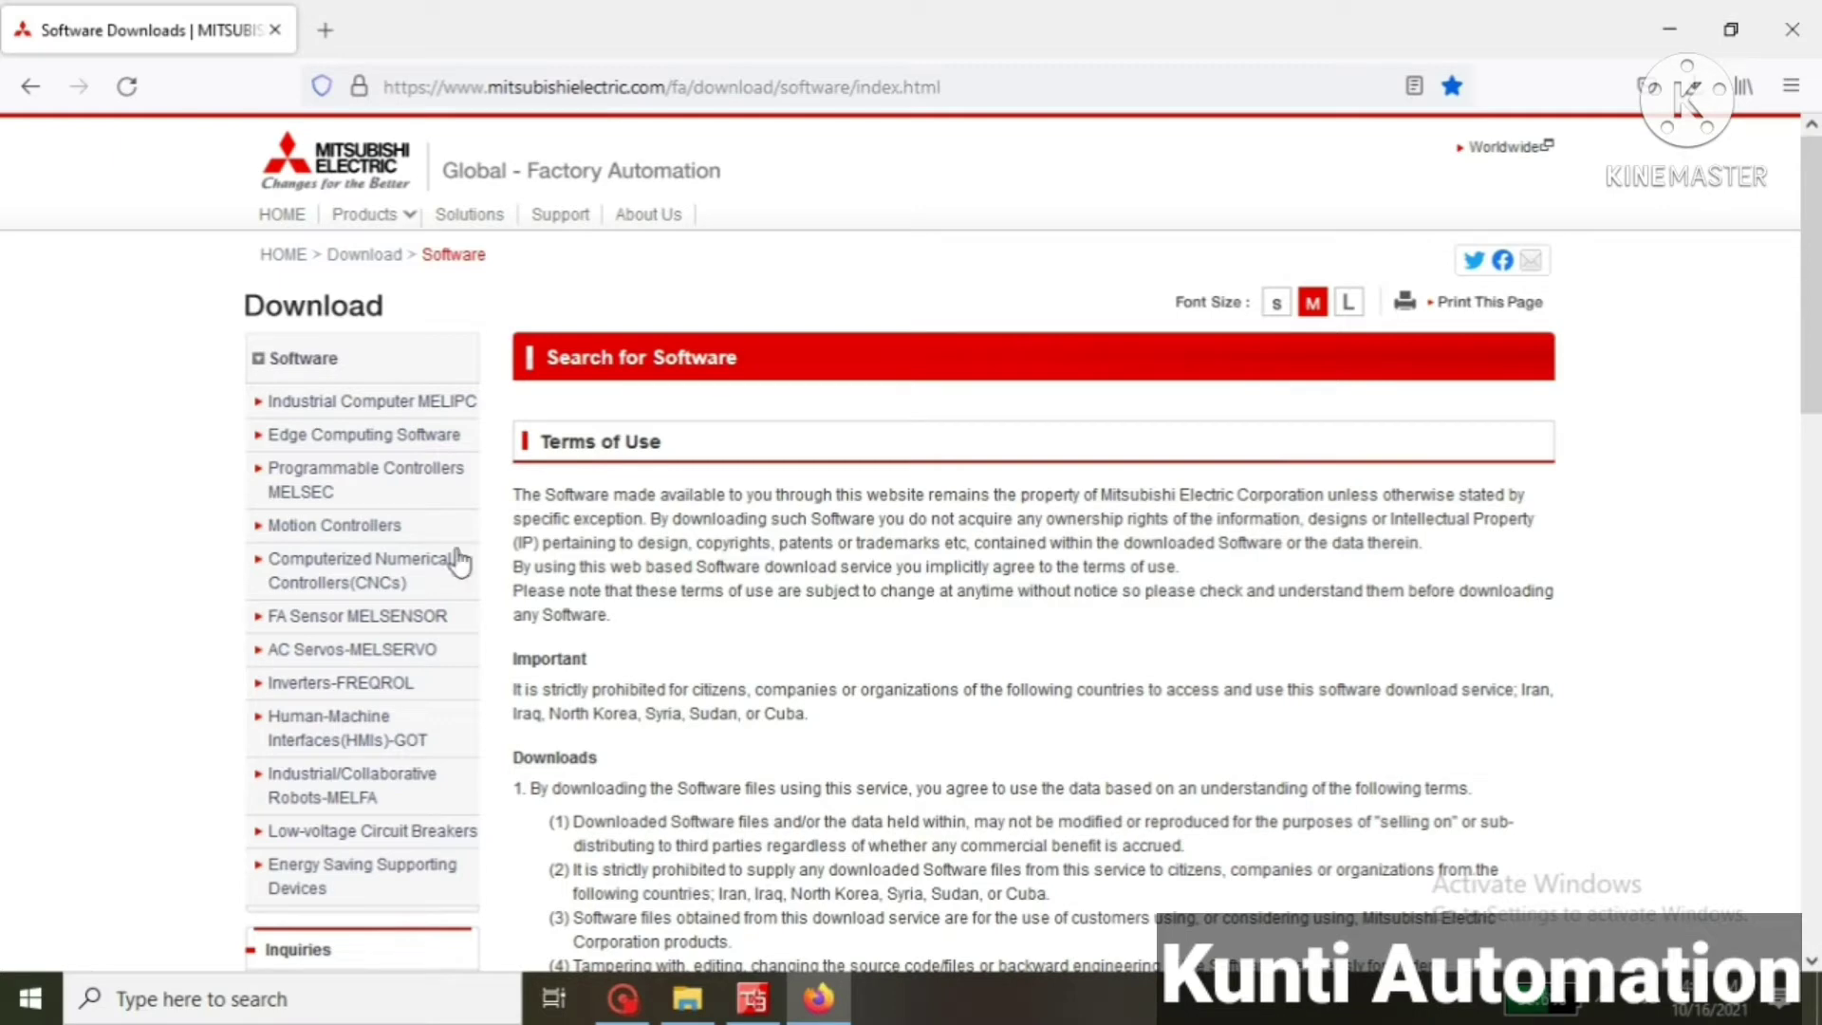
{"action": "left_click", "coordinate": [390, 484]}
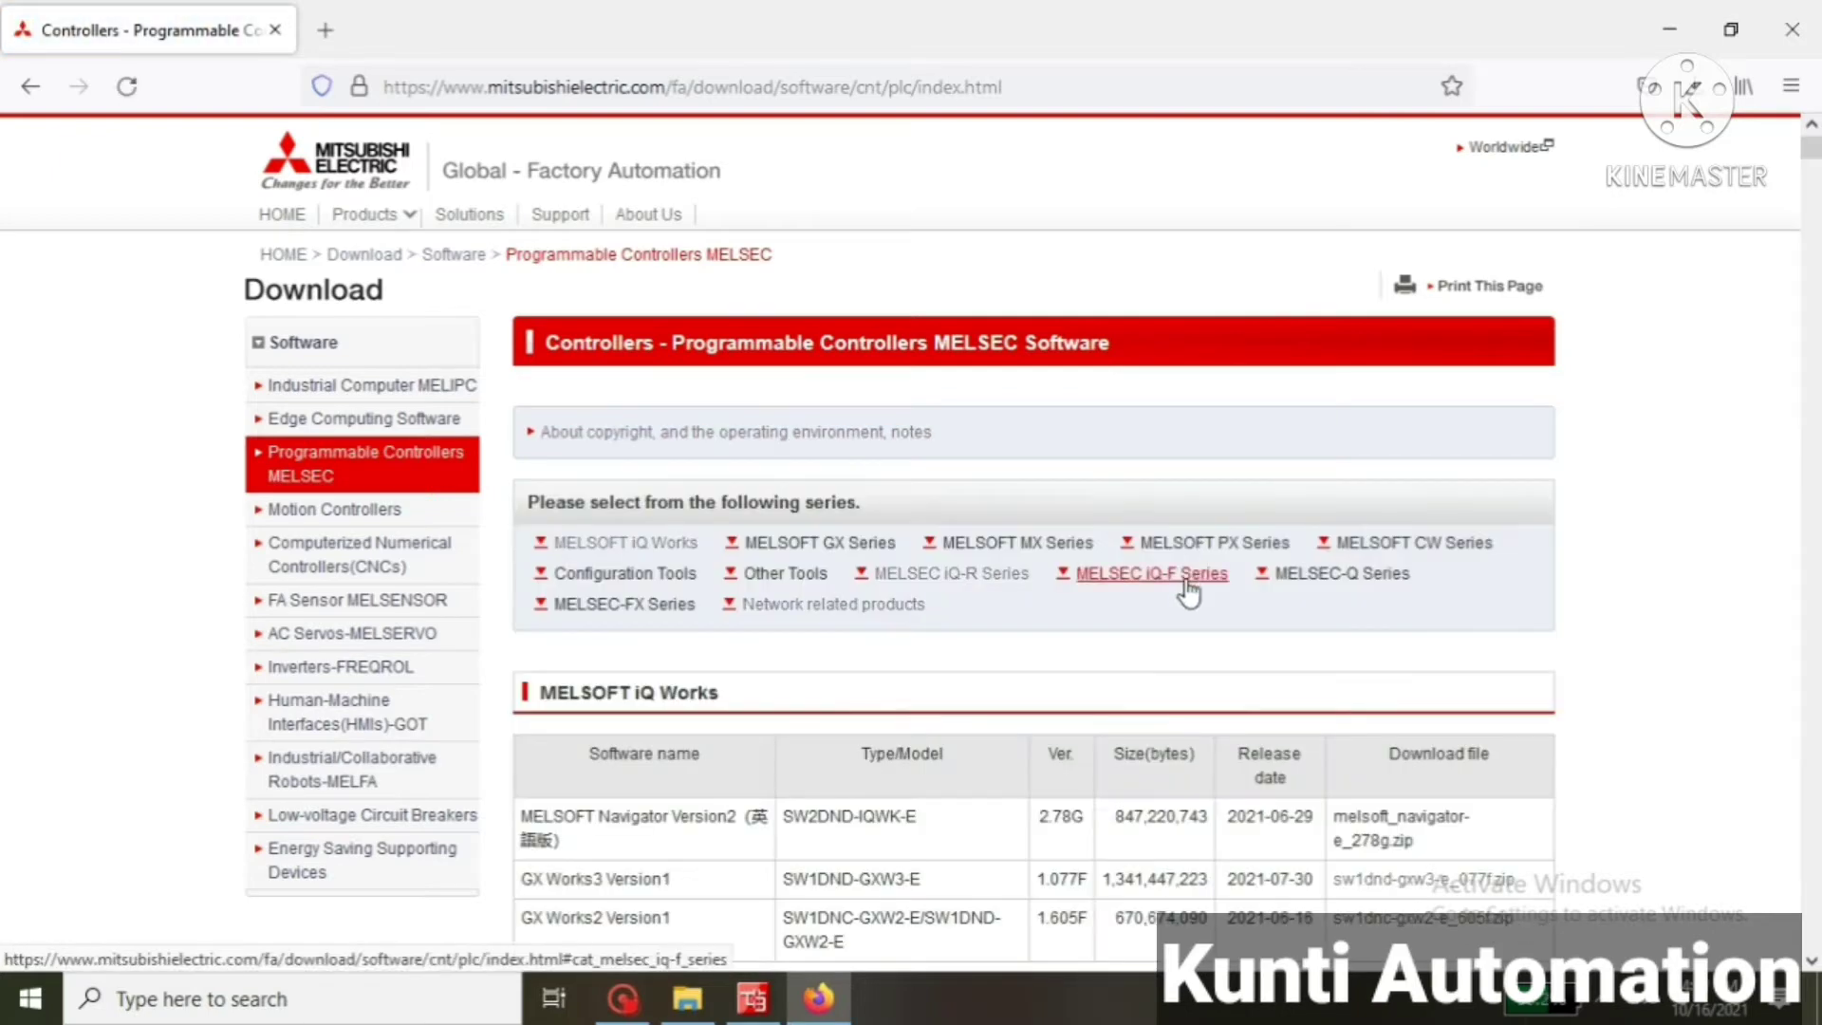
Save fx5ucpu_1247.zip from the MELSEC iQ-F Series list and open its containing folder
{"action": "left_click", "coordinate": [1203, 582]}
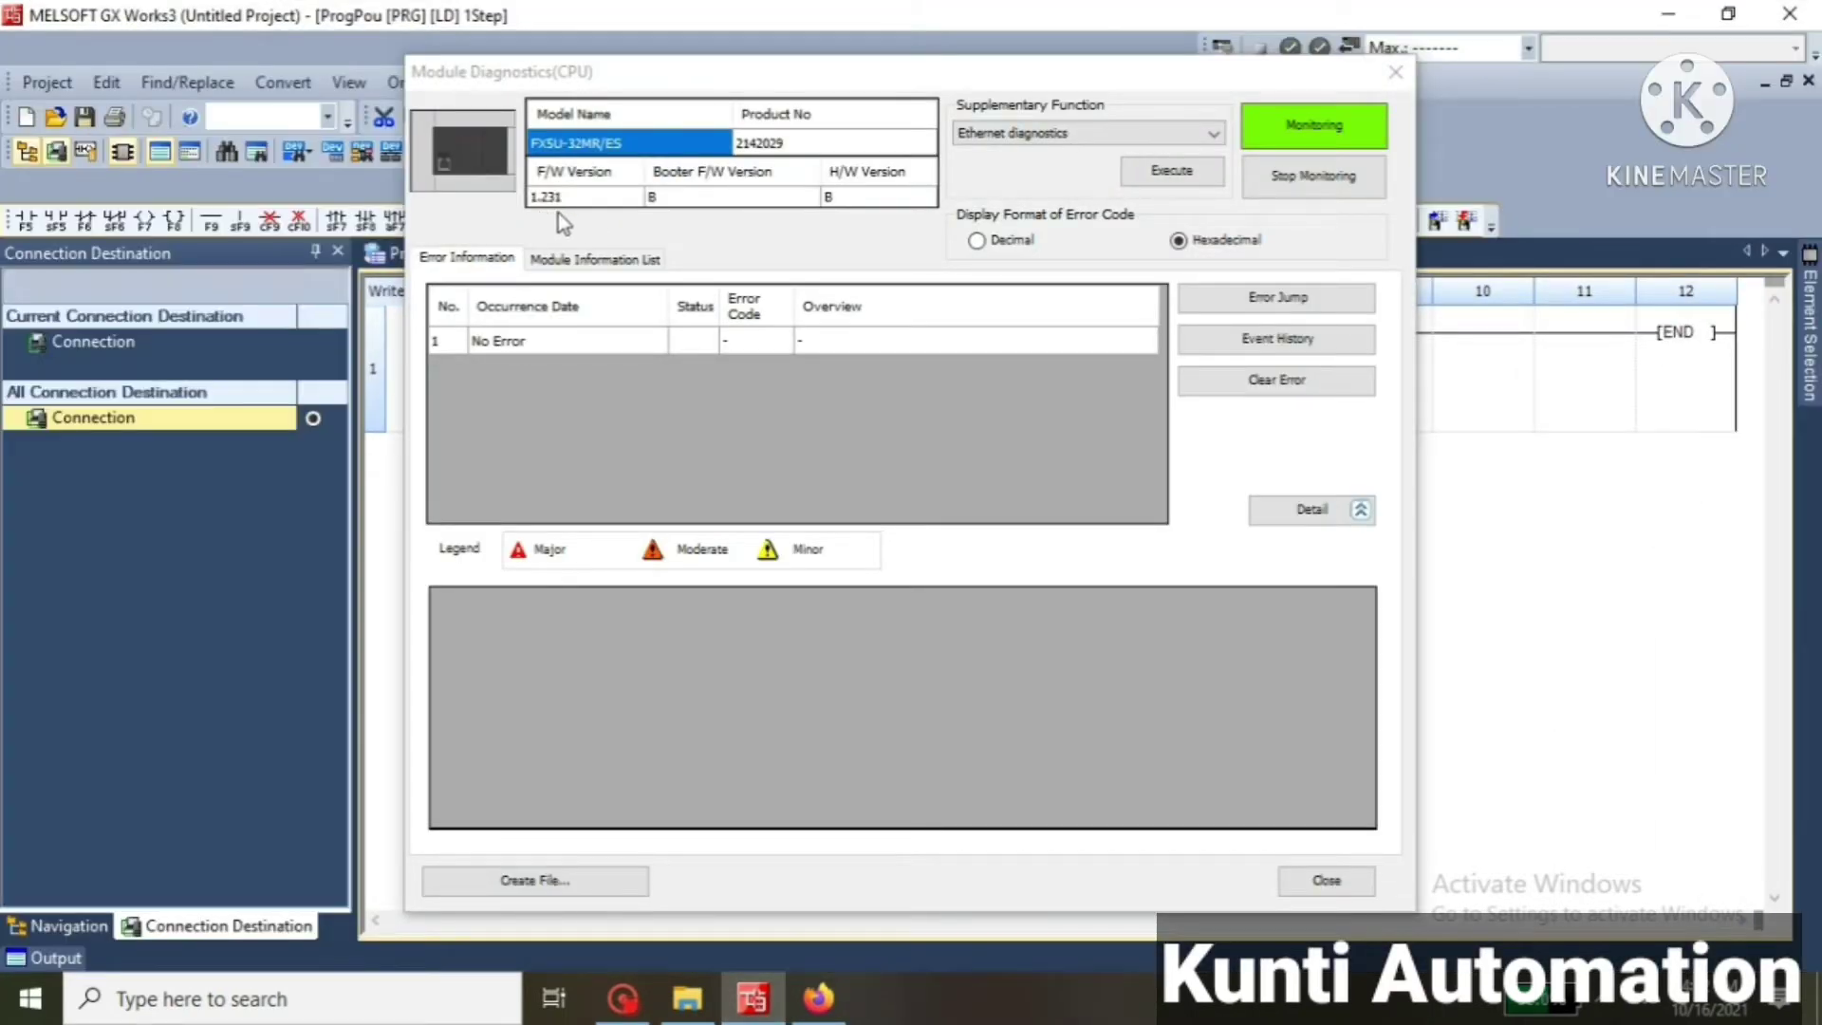
{"action": "left_click", "coordinate": [818, 999]}
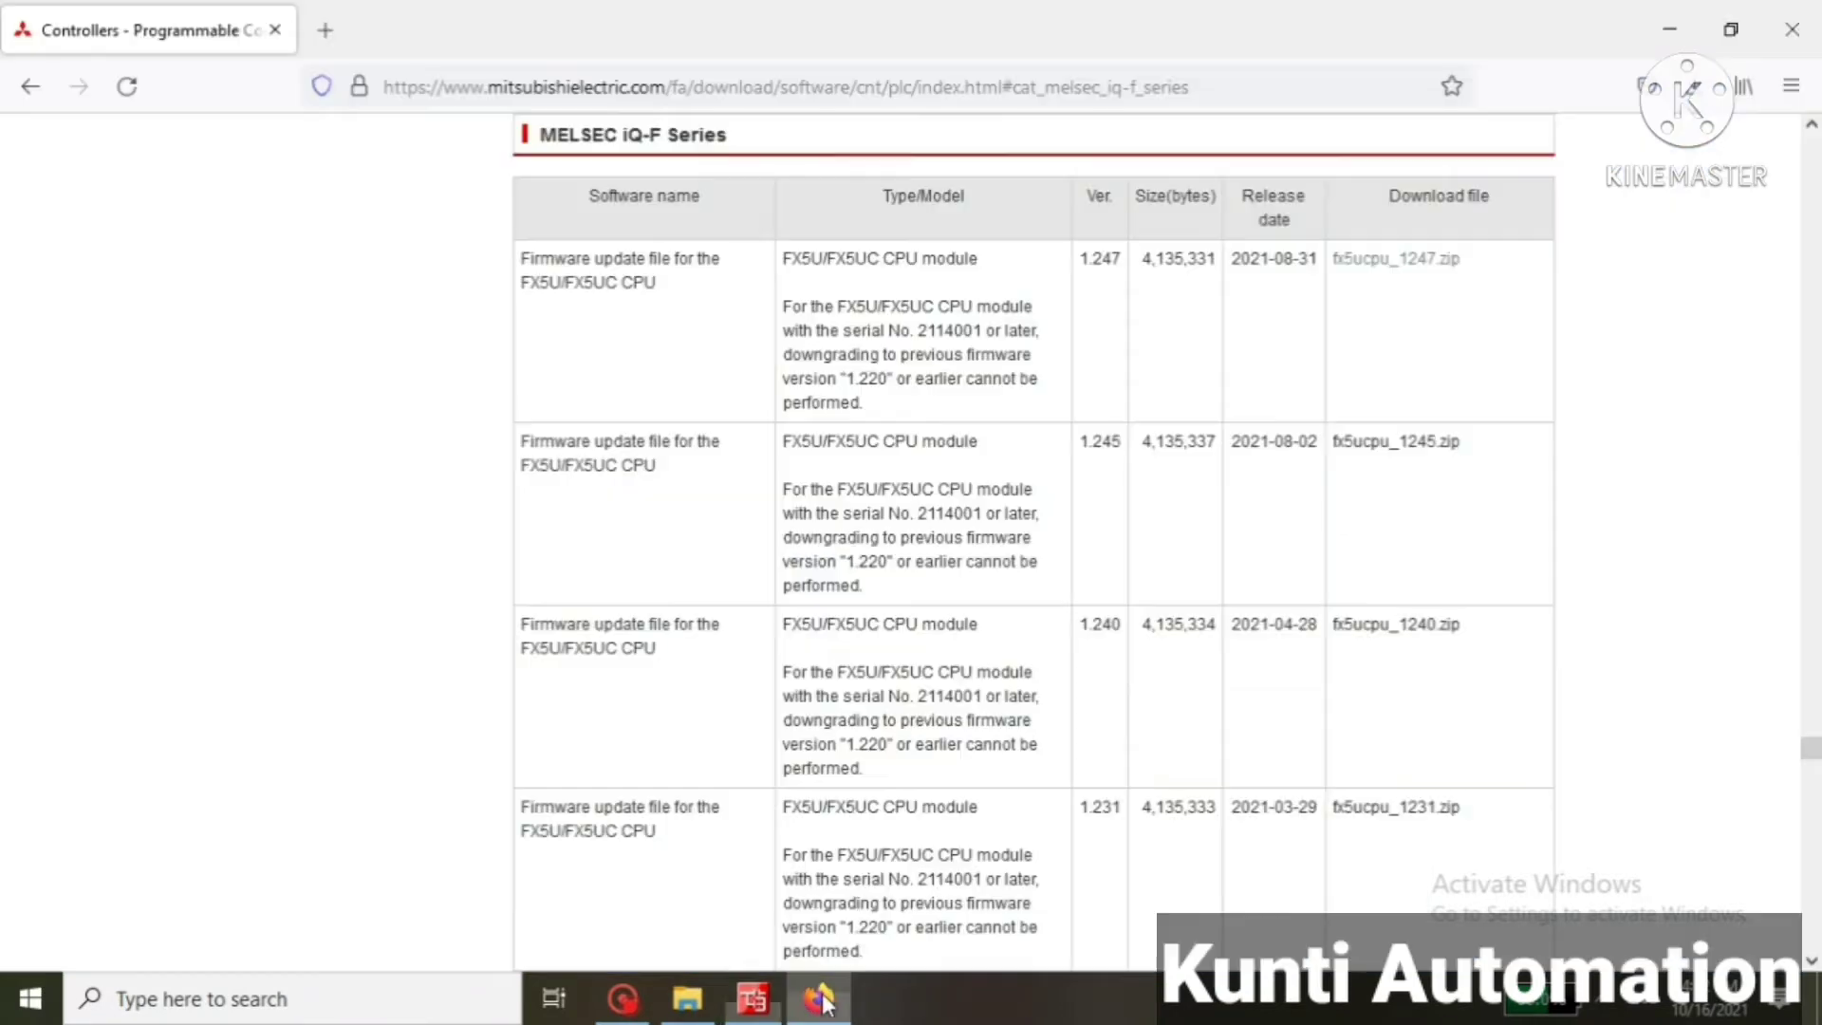
{"action": "left_click", "coordinate": [1371, 269]}
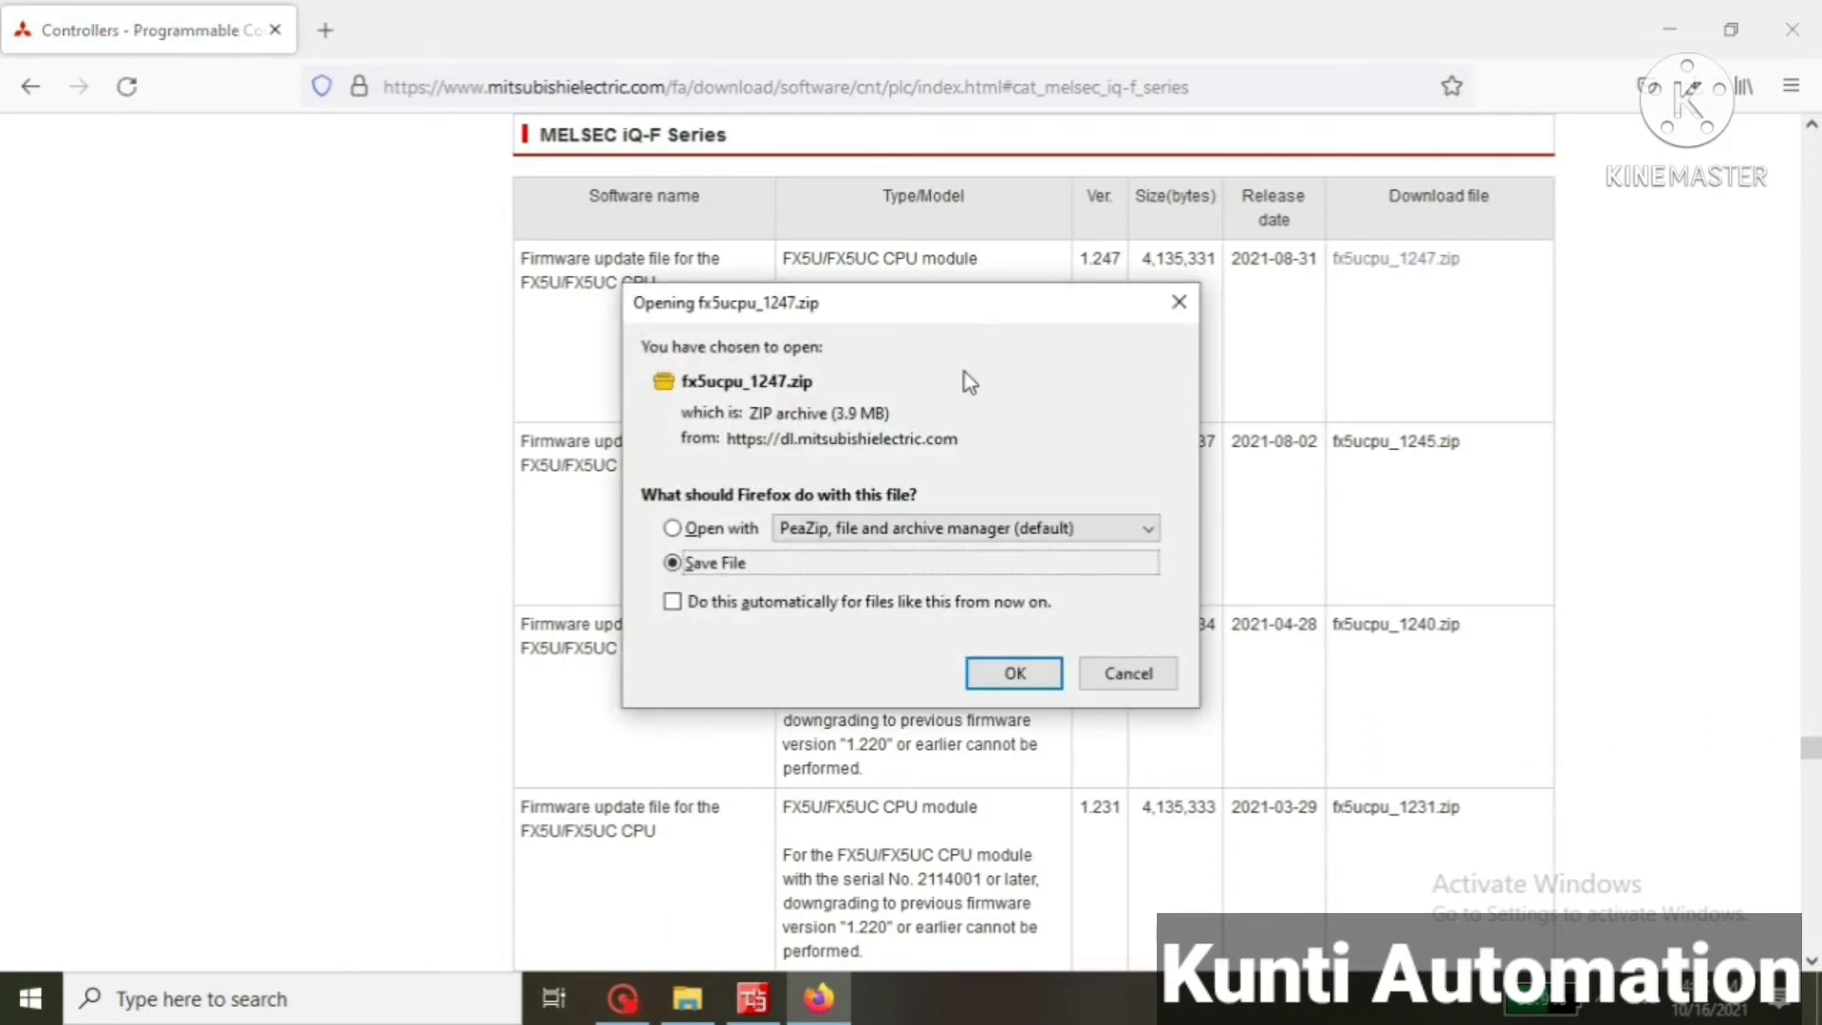
{"action": "left_click", "coordinate": [1012, 674]}
{"action": "left_click", "coordinate": [1690, 95]}
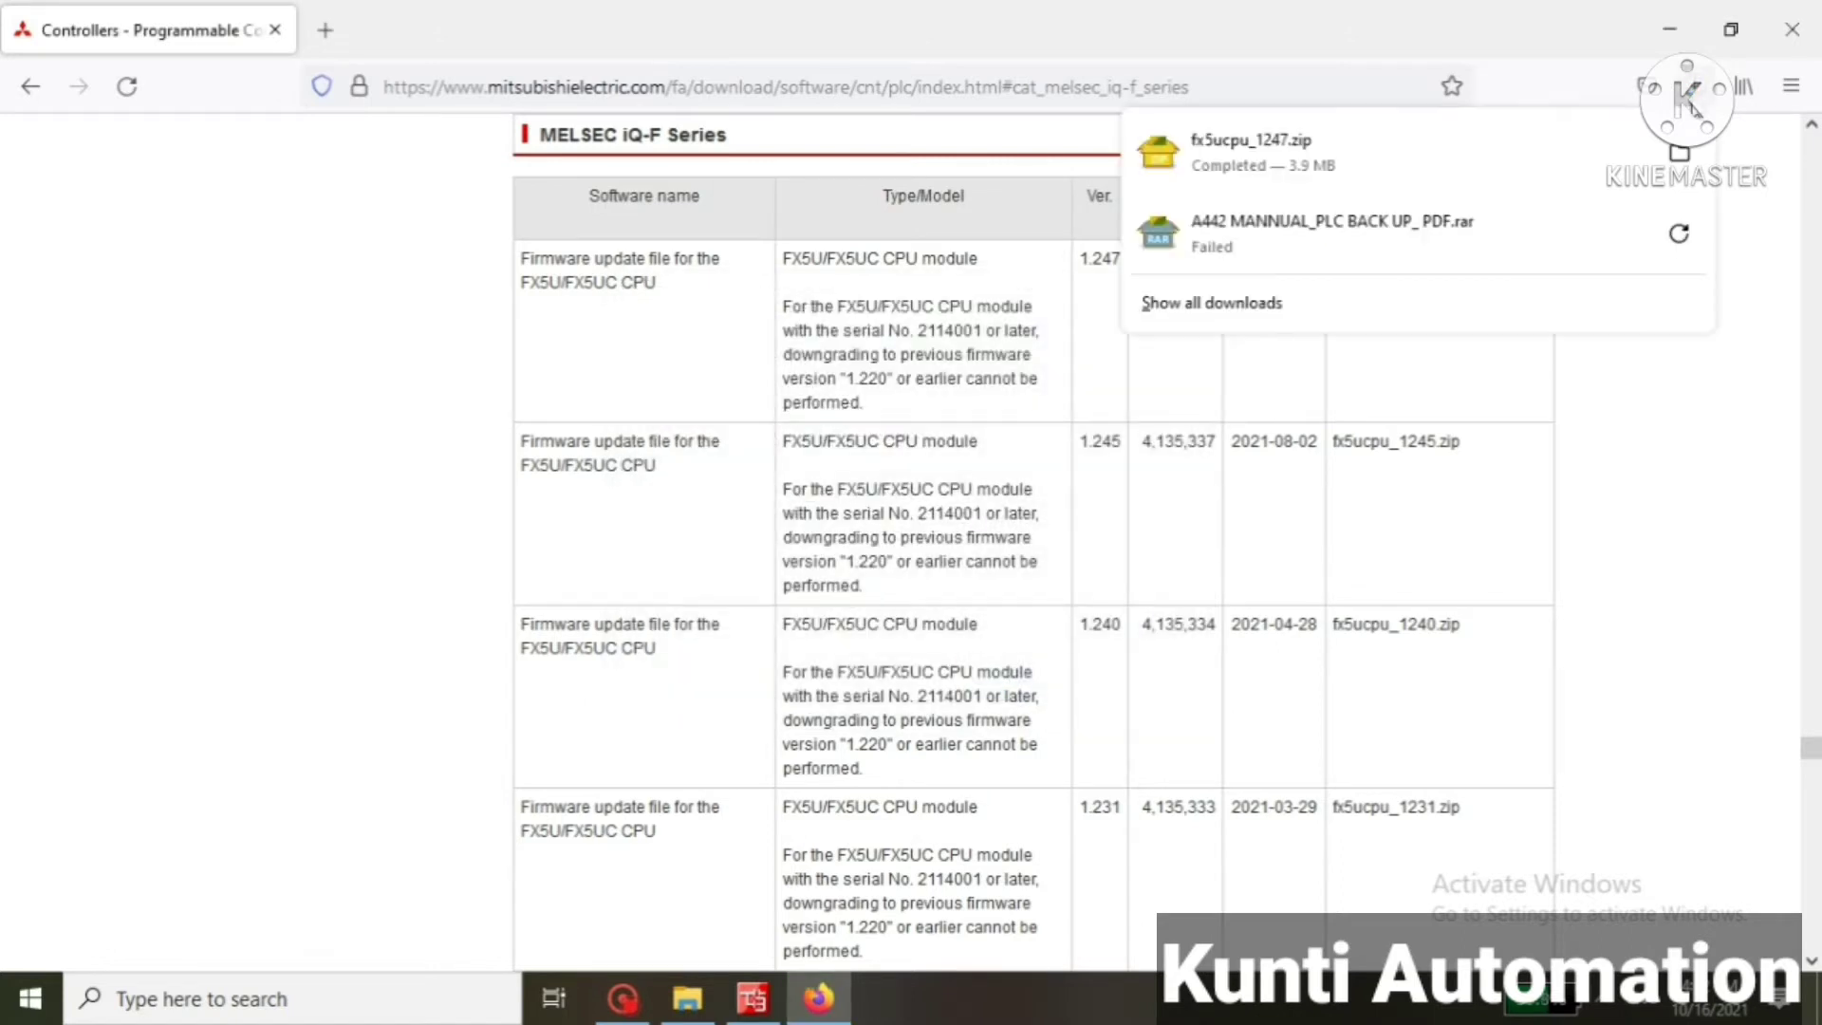
{"action": "left_click", "coordinate": [1680, 152]}
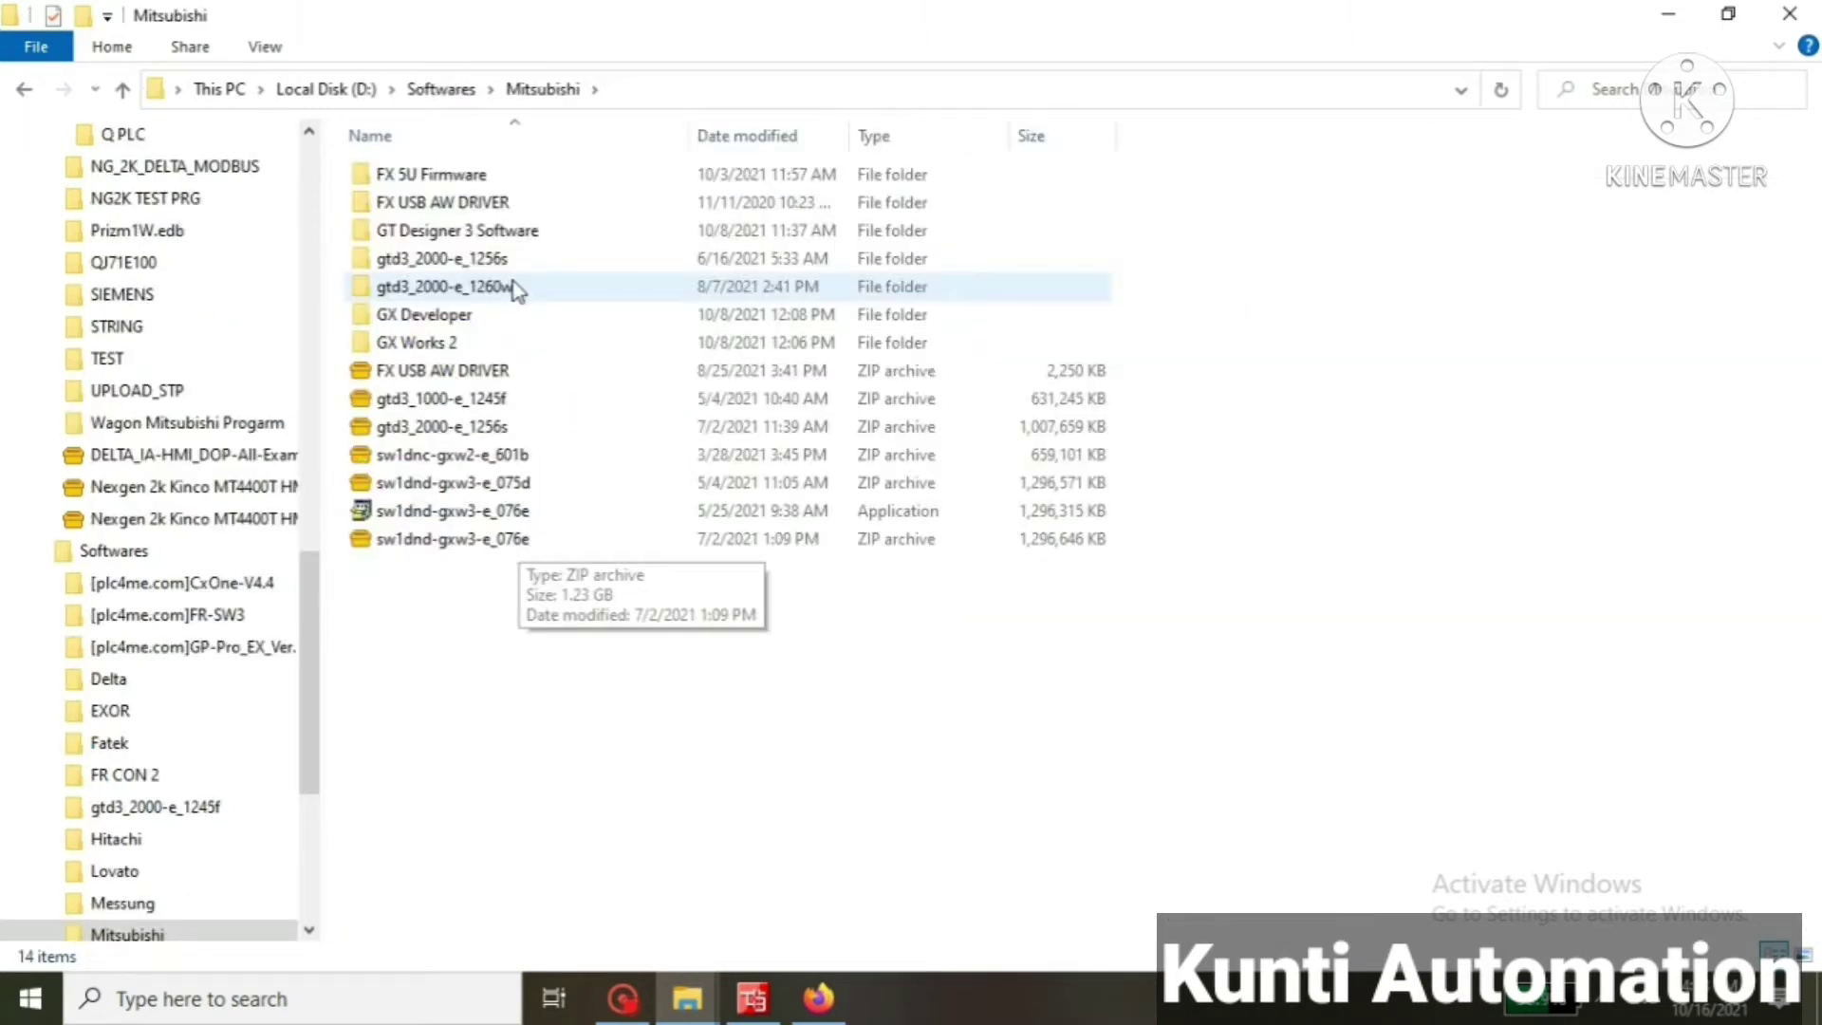
Open the FX 5U Firmware folder, dismiss the Item Not Found error, and open fx5ucpu_1247
{"action": "double_click", "coordinate": [496, 180]}
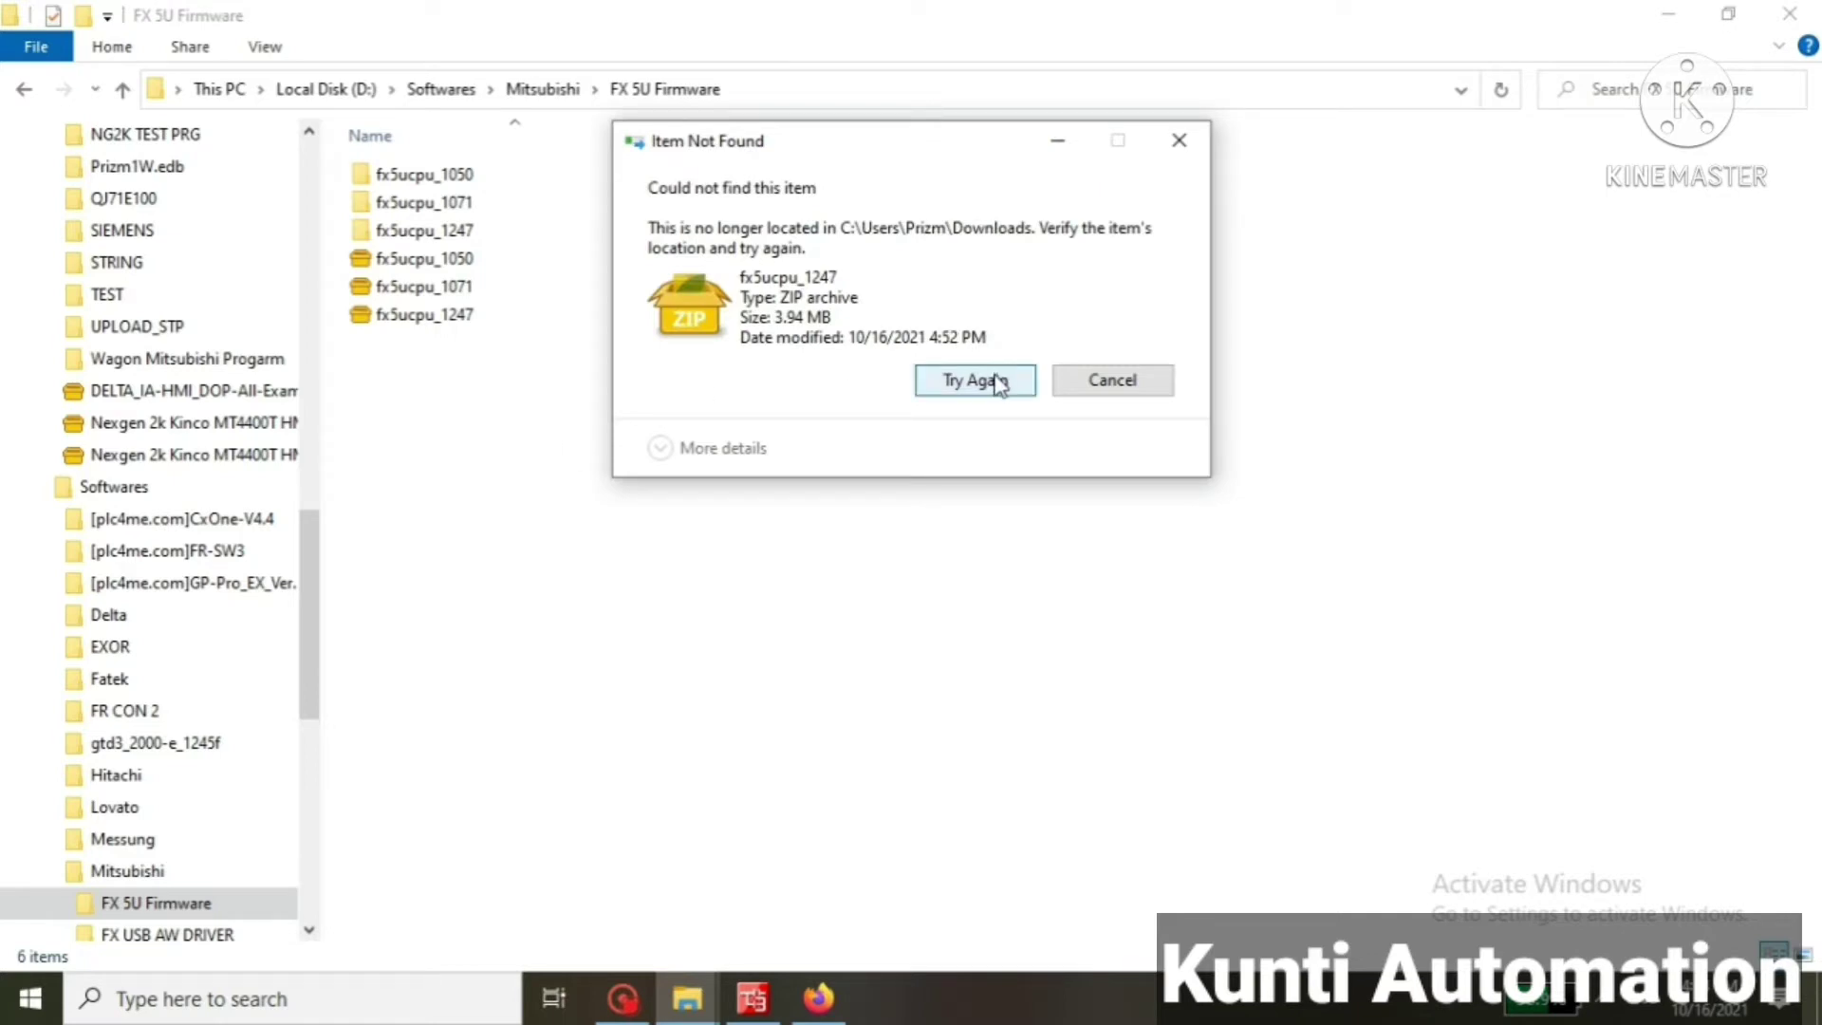
{"action": "left_click", "coordinate": [1080, 384]}
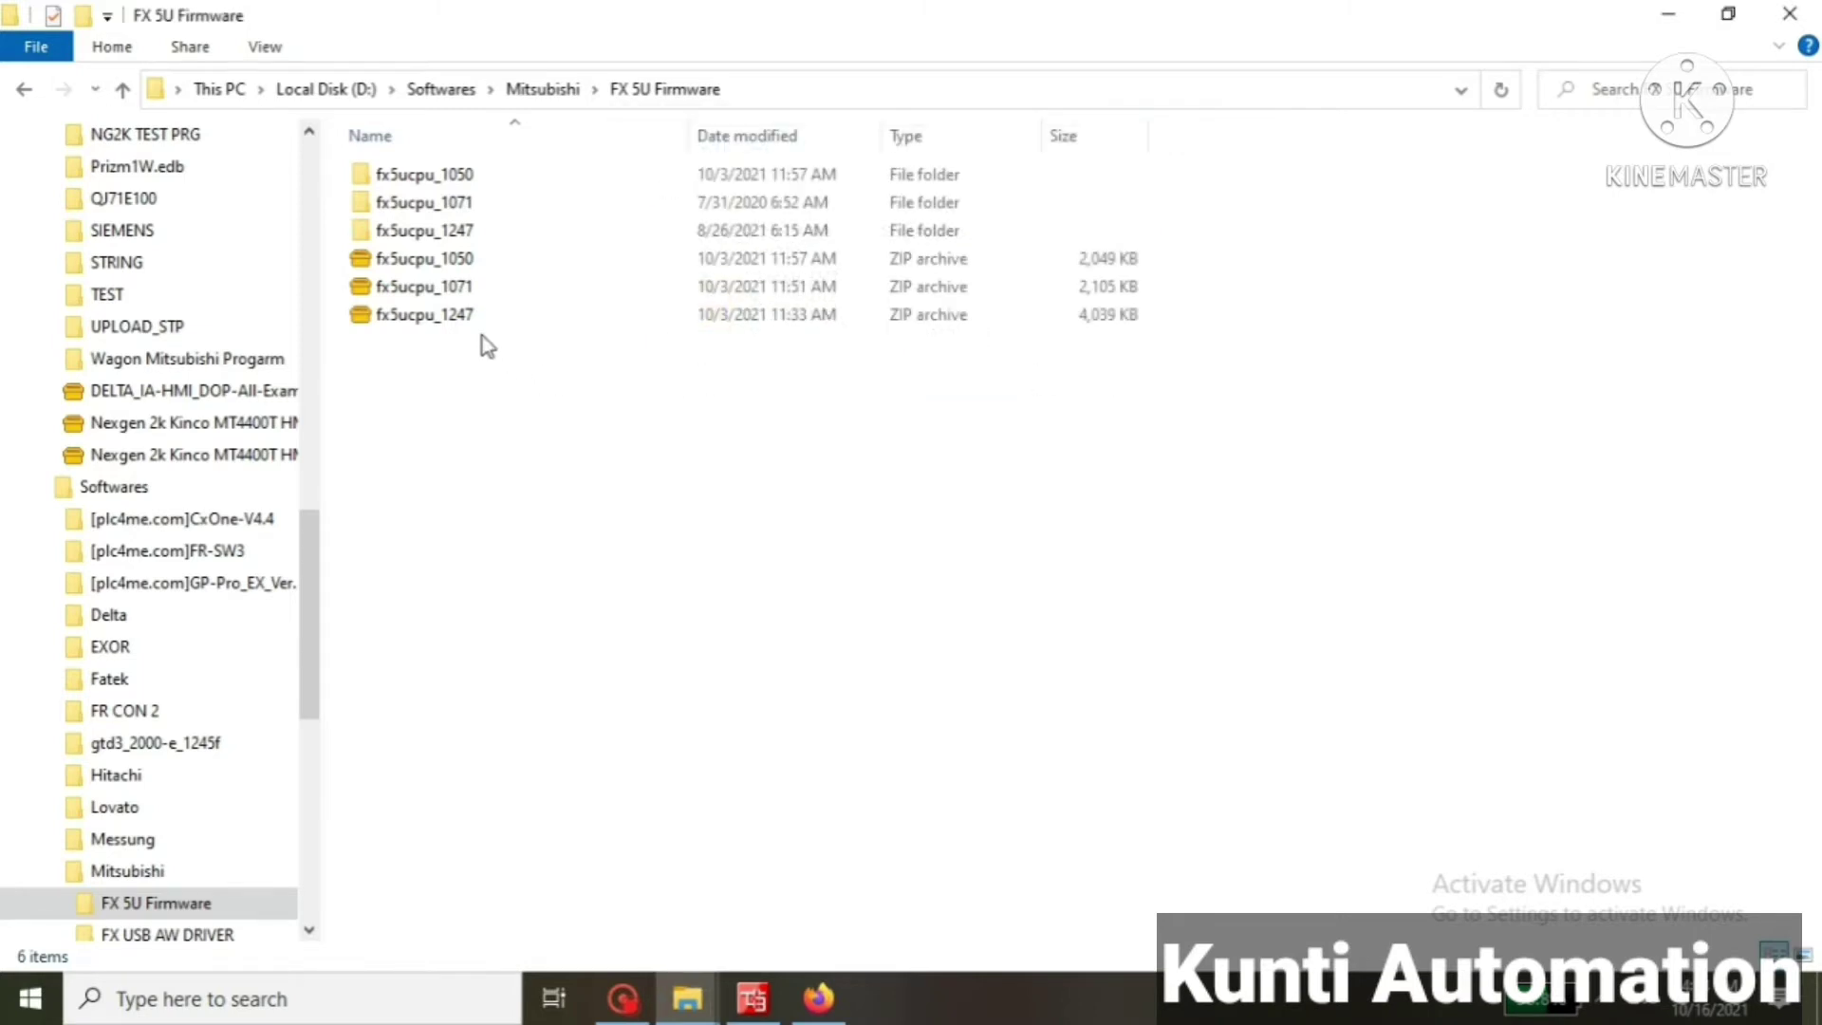
{"action": "double_click", "coordinate": [508, 237]}
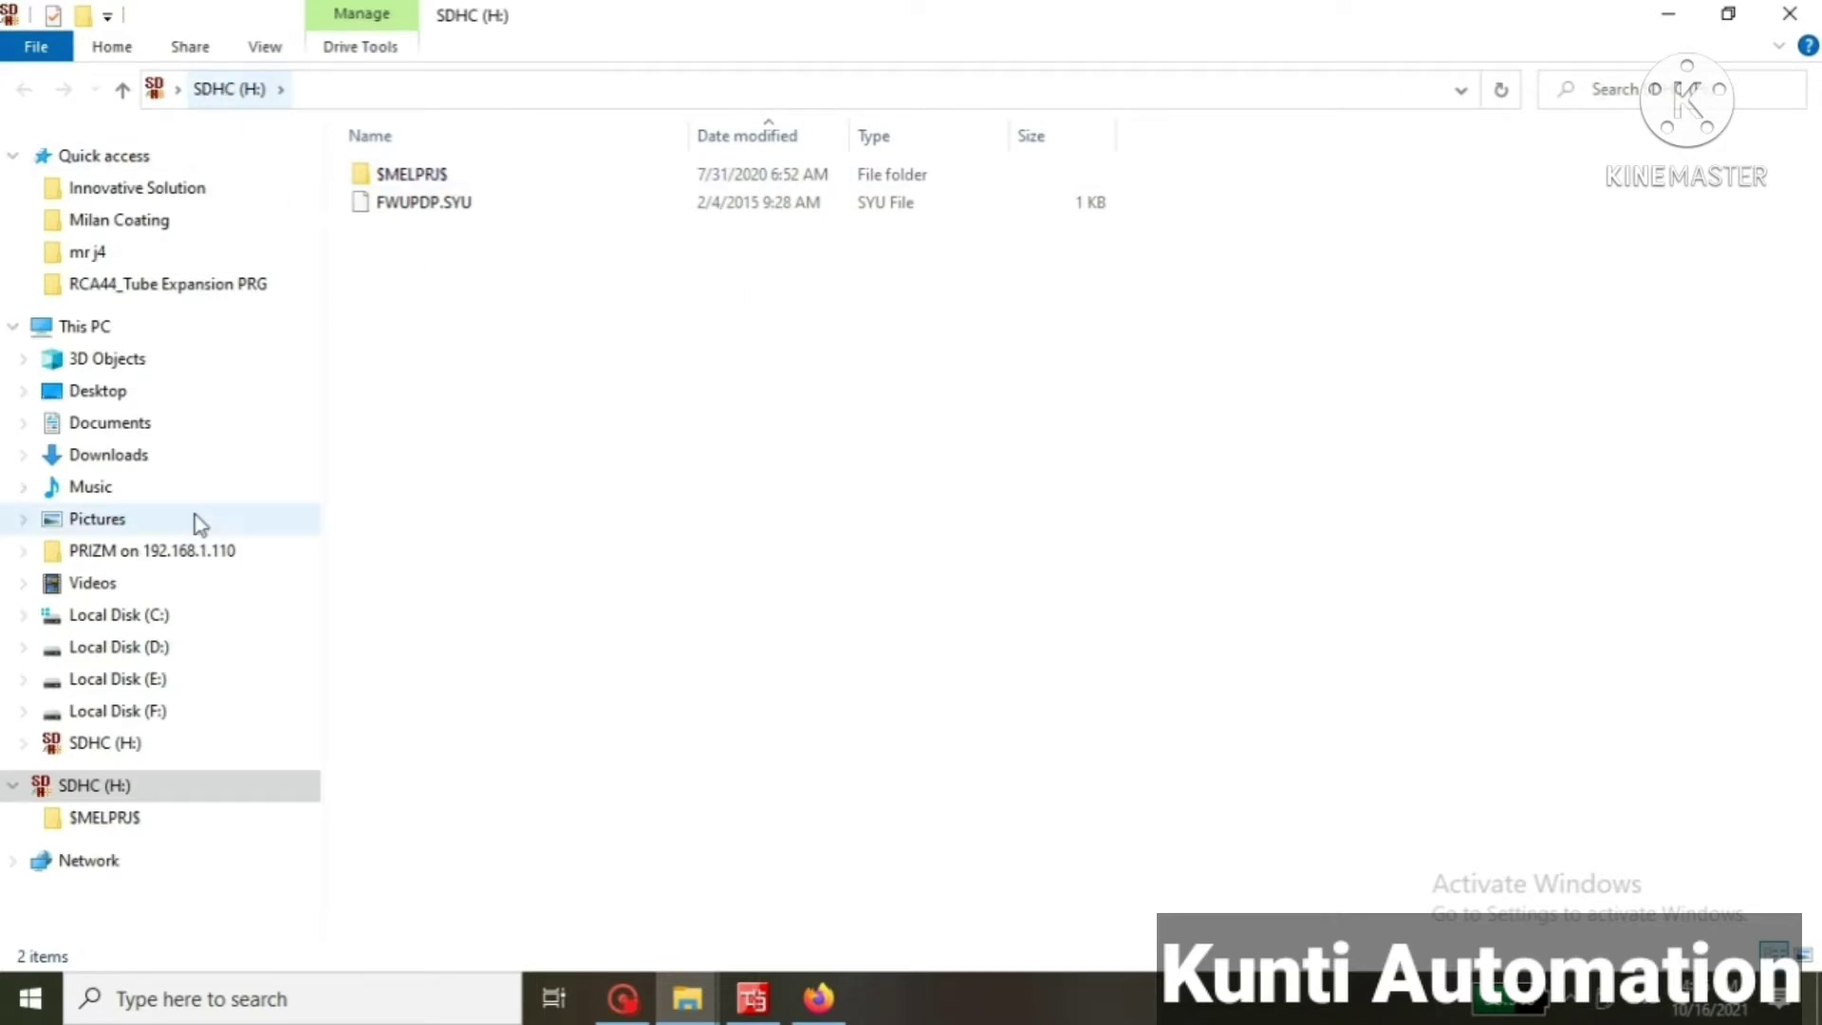
Quick-format the SDHC (H:) card as FAT32 from This PC, then open the empty drive
{"action": "left_click", "coordinate": [133, 332]}
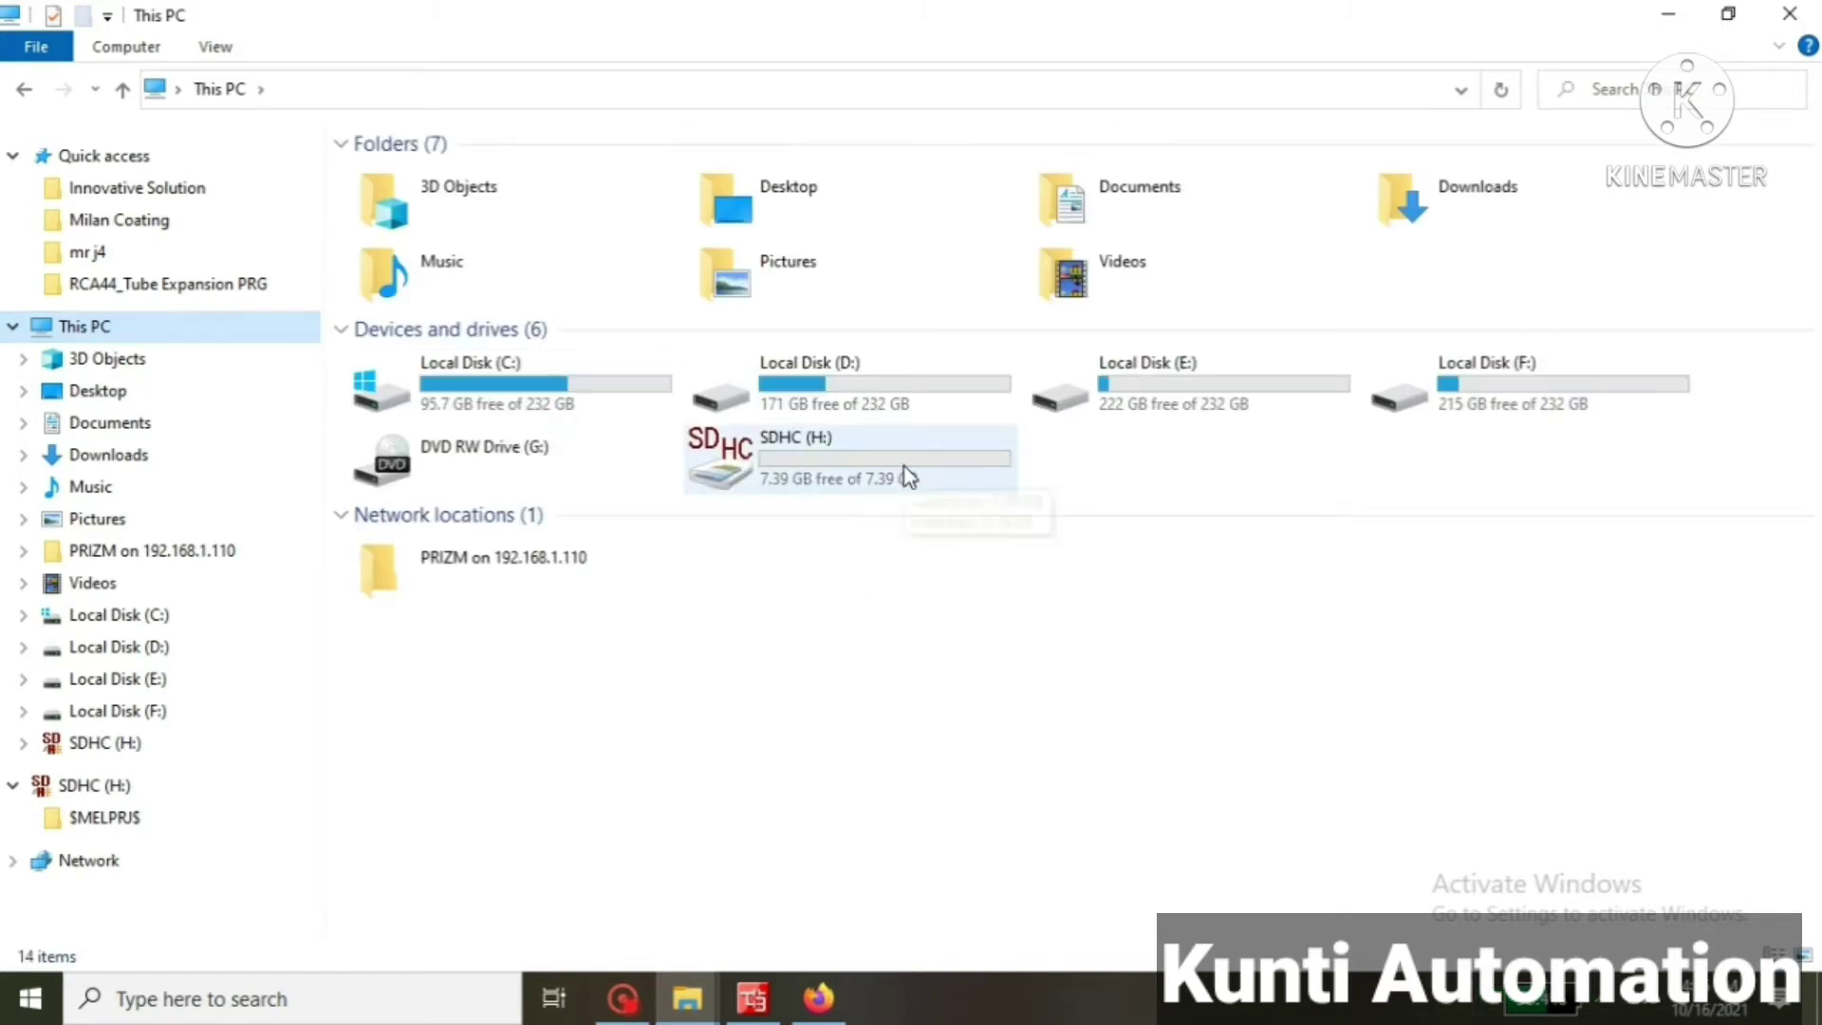
{"action": "left_click", "coordinate": [903, 465]}
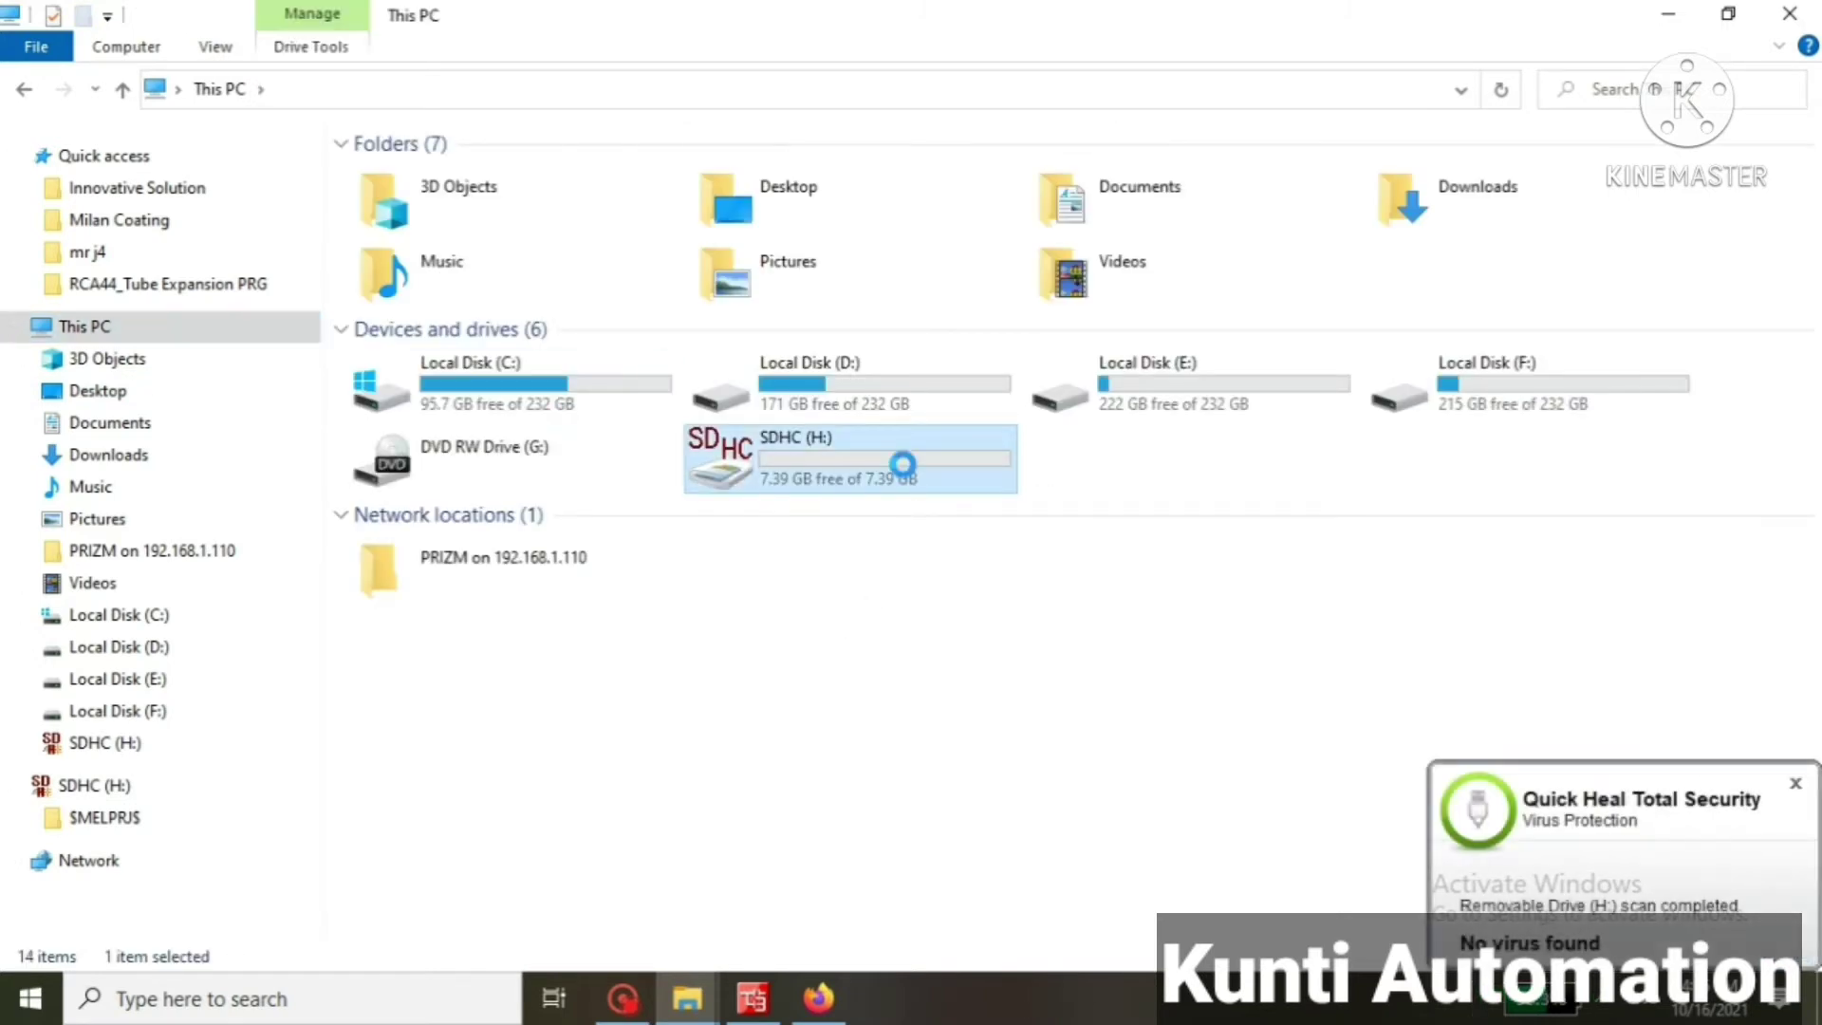
{"action": "right_click", "coordinate": [909, 474]}
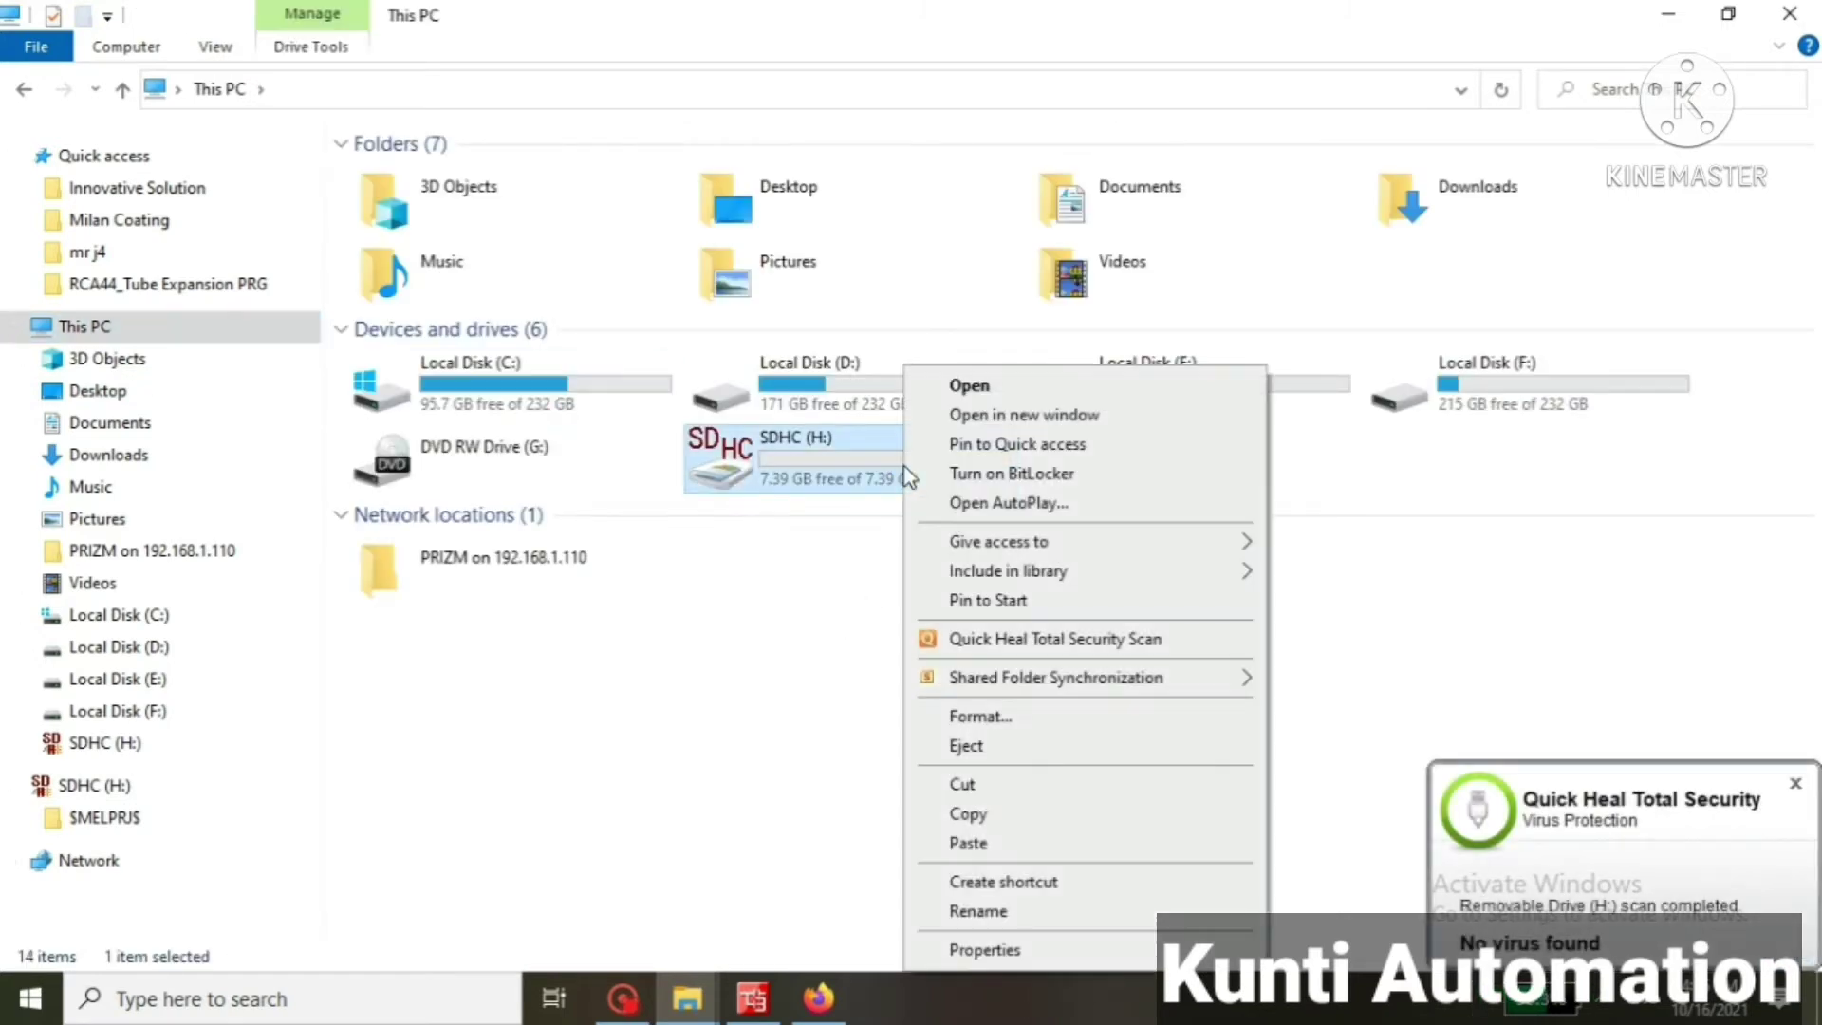
{"action": "left_click", "coordinate": [1012, 718]}
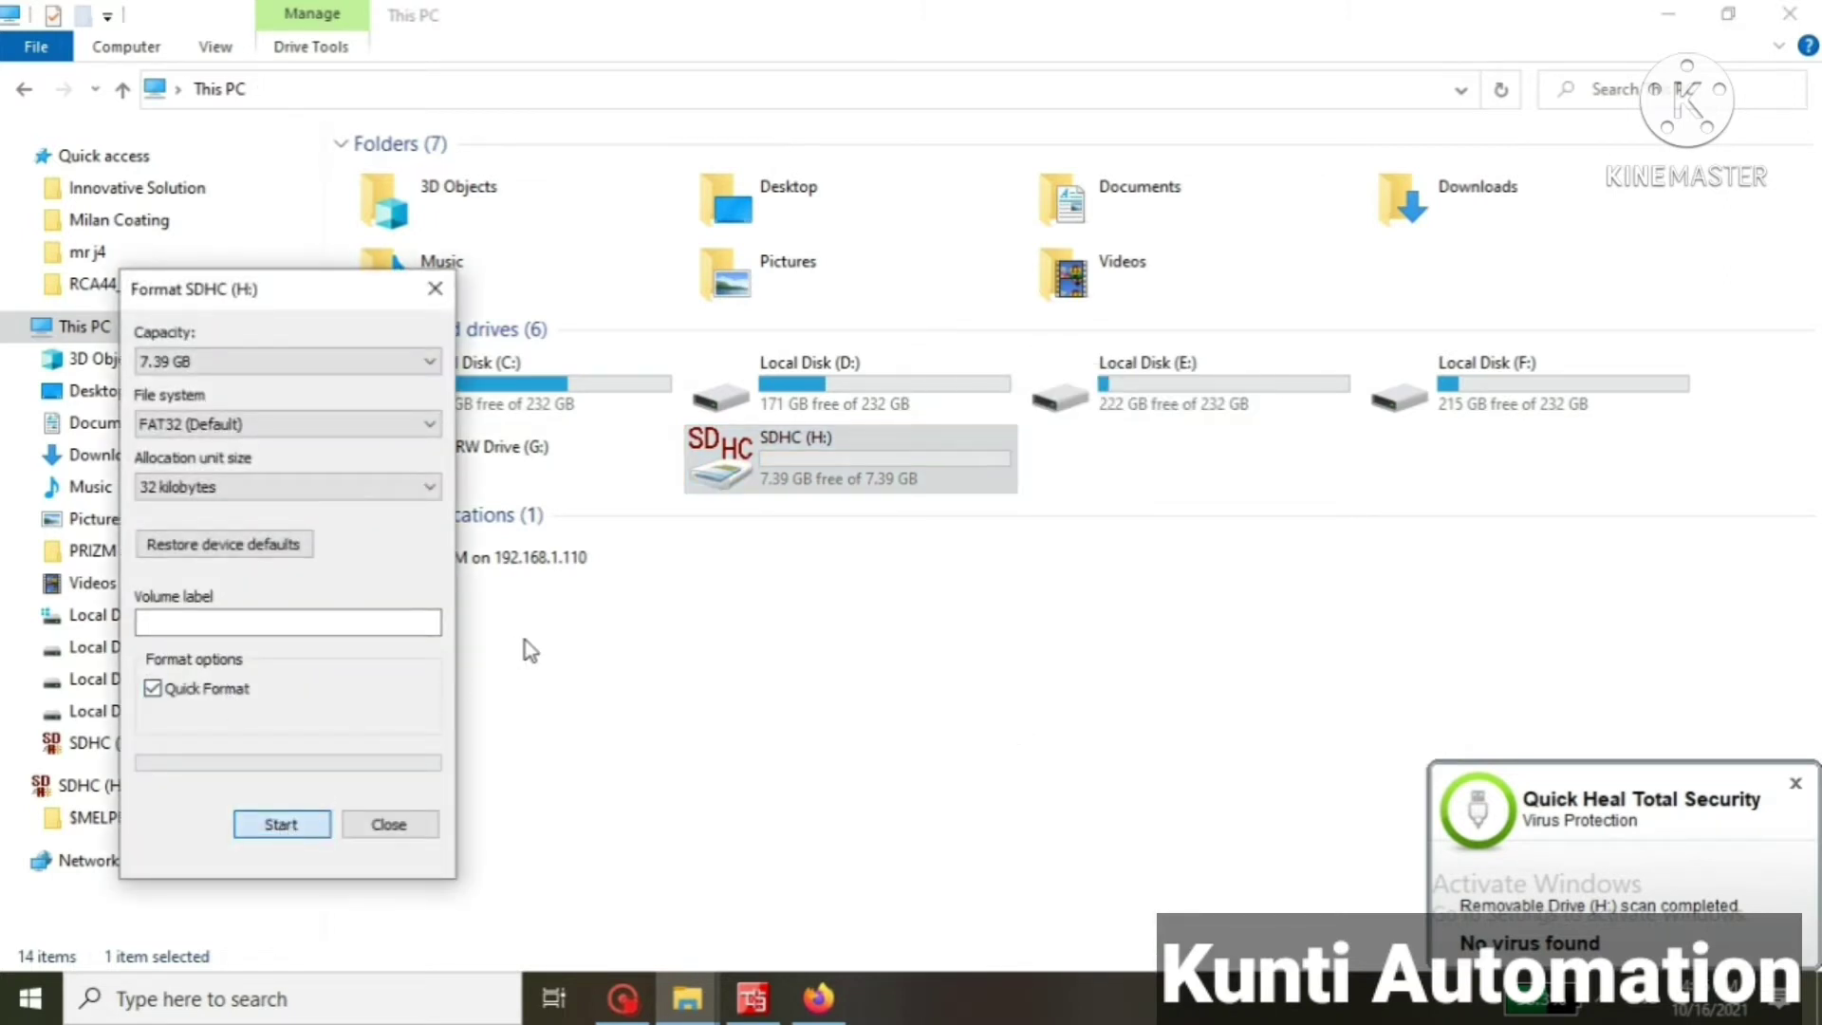
{"action": "key", "text": "Return"}
{"action": "left_click", "coordinate": [944, 494]}
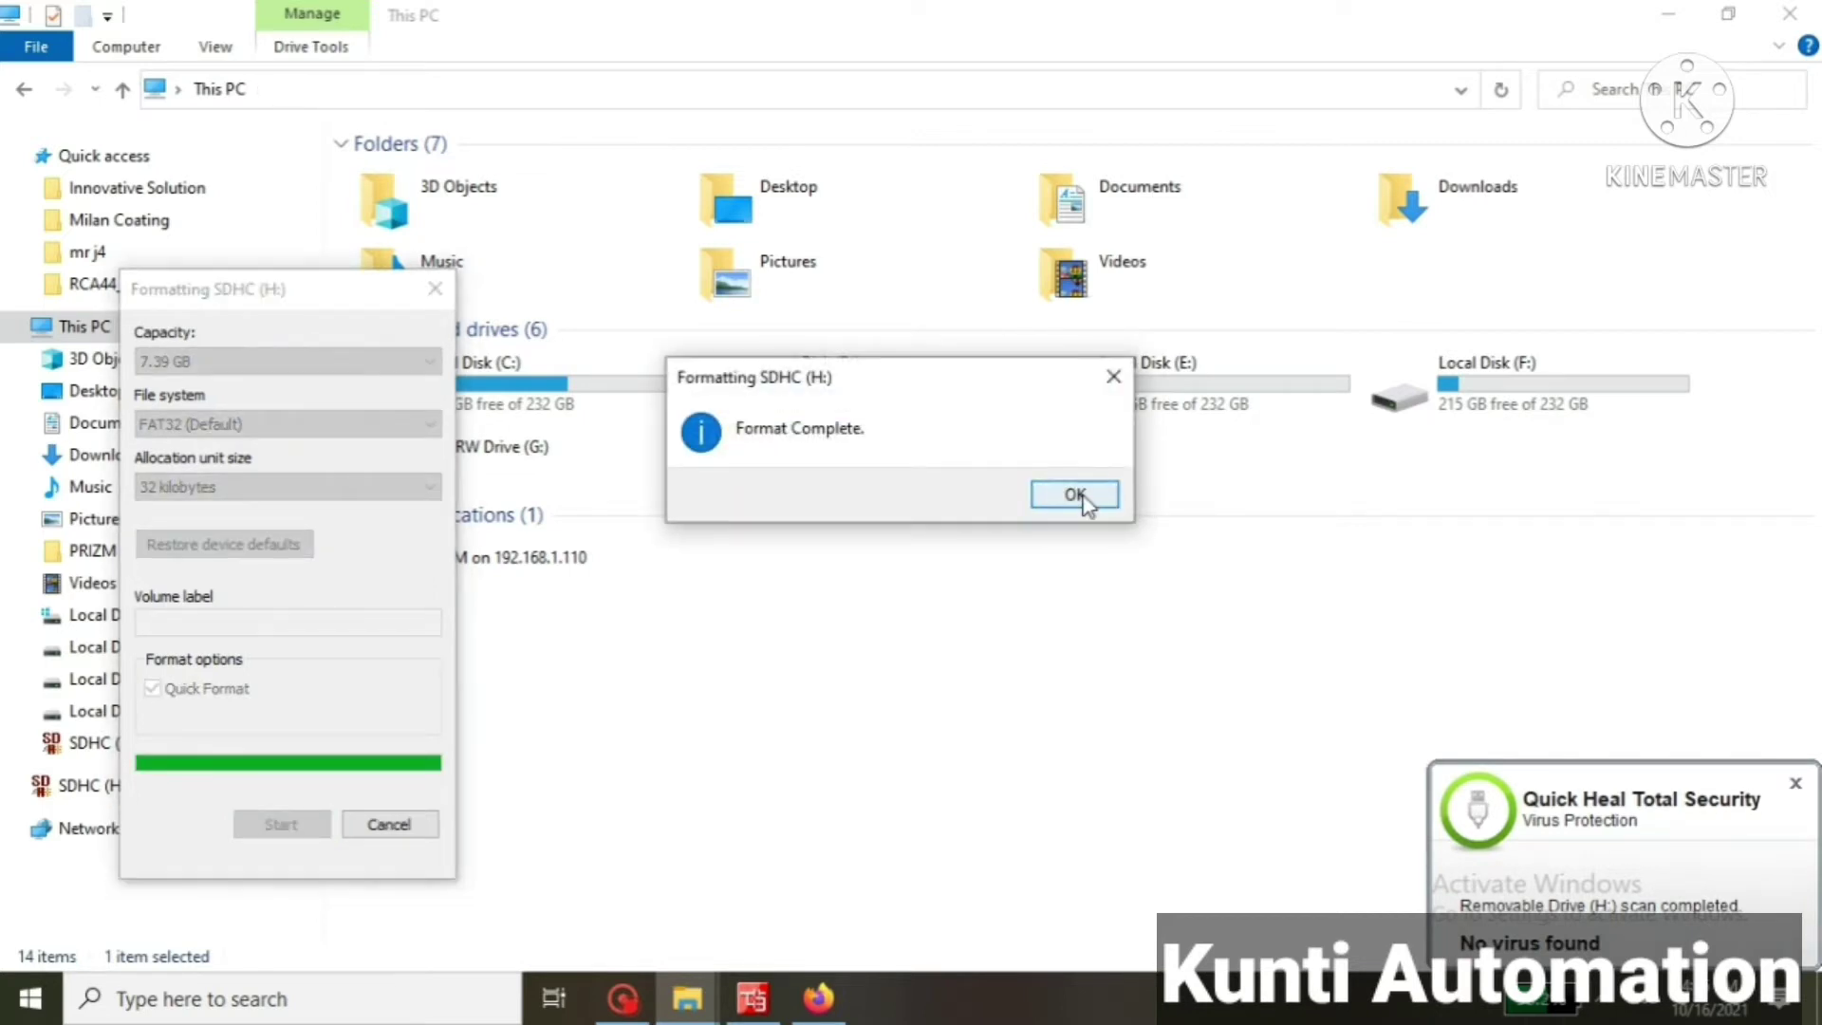
{"action": "left_click", "coordinate": [1082, 489]}
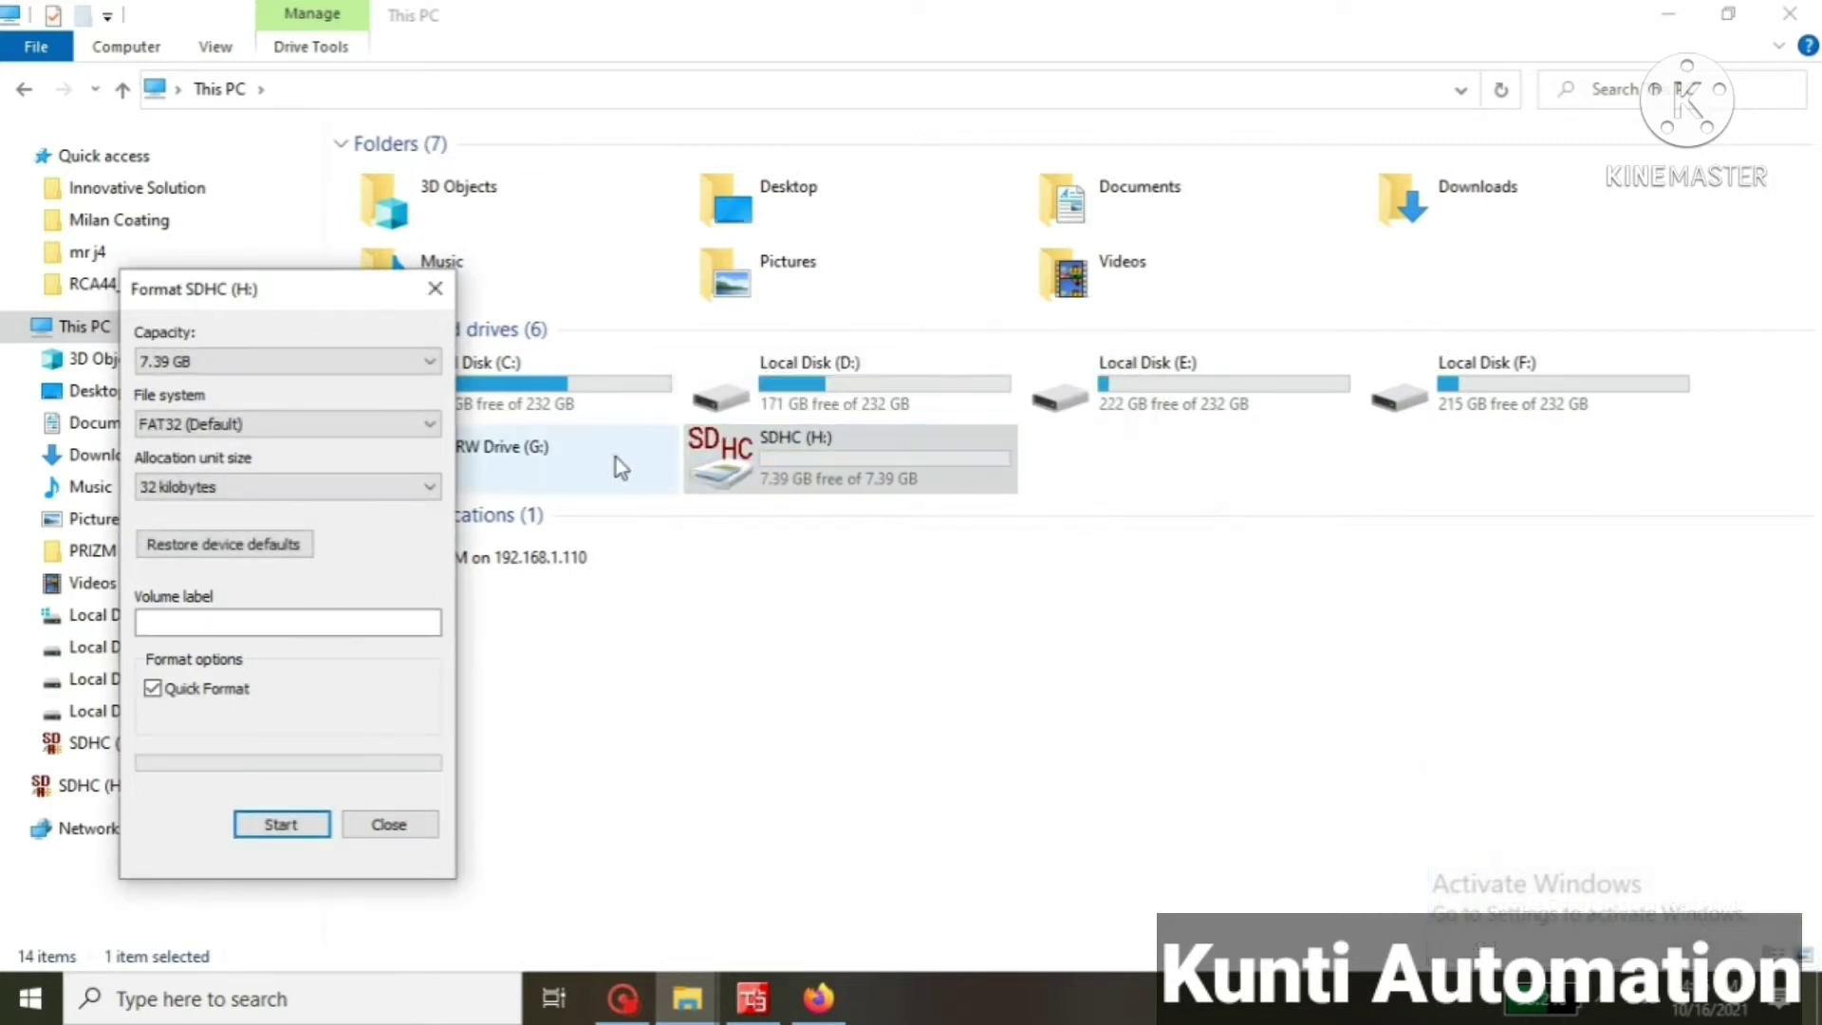
{"action": "left_click", "coordinate": [406, 825]}
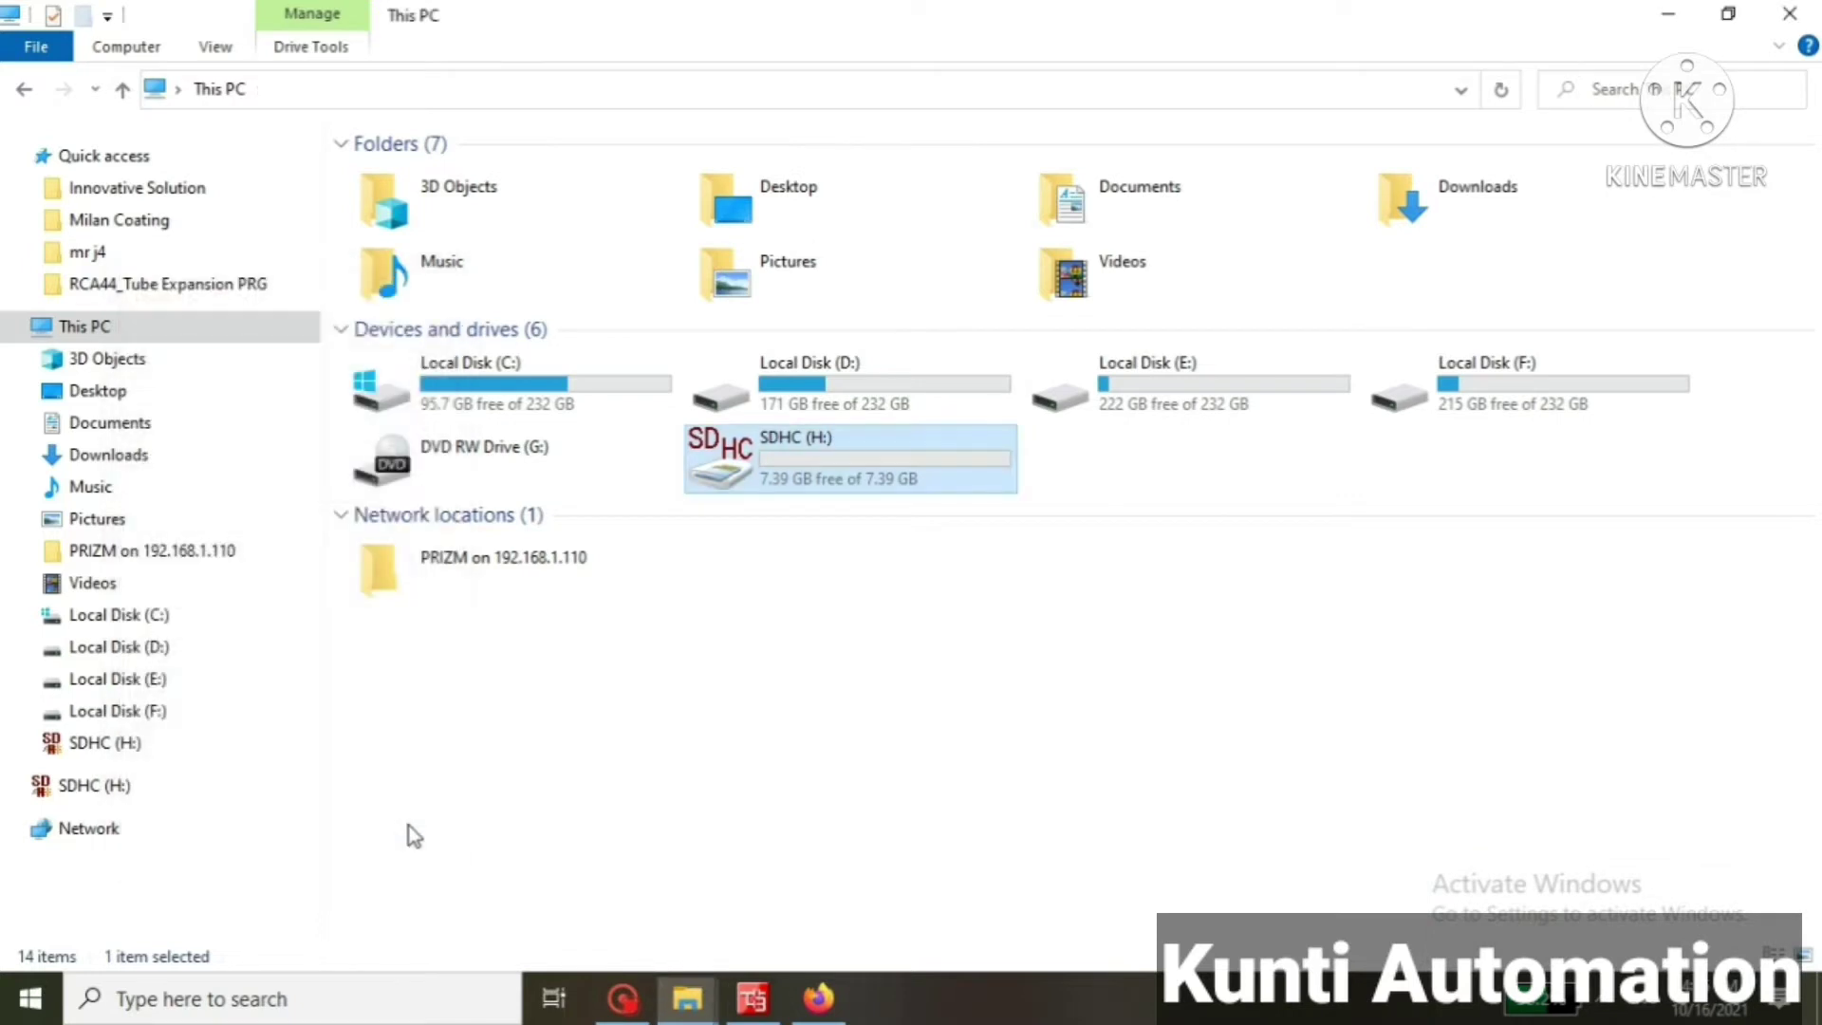
{"action": "double_click", "coordinate": [924, 458]}
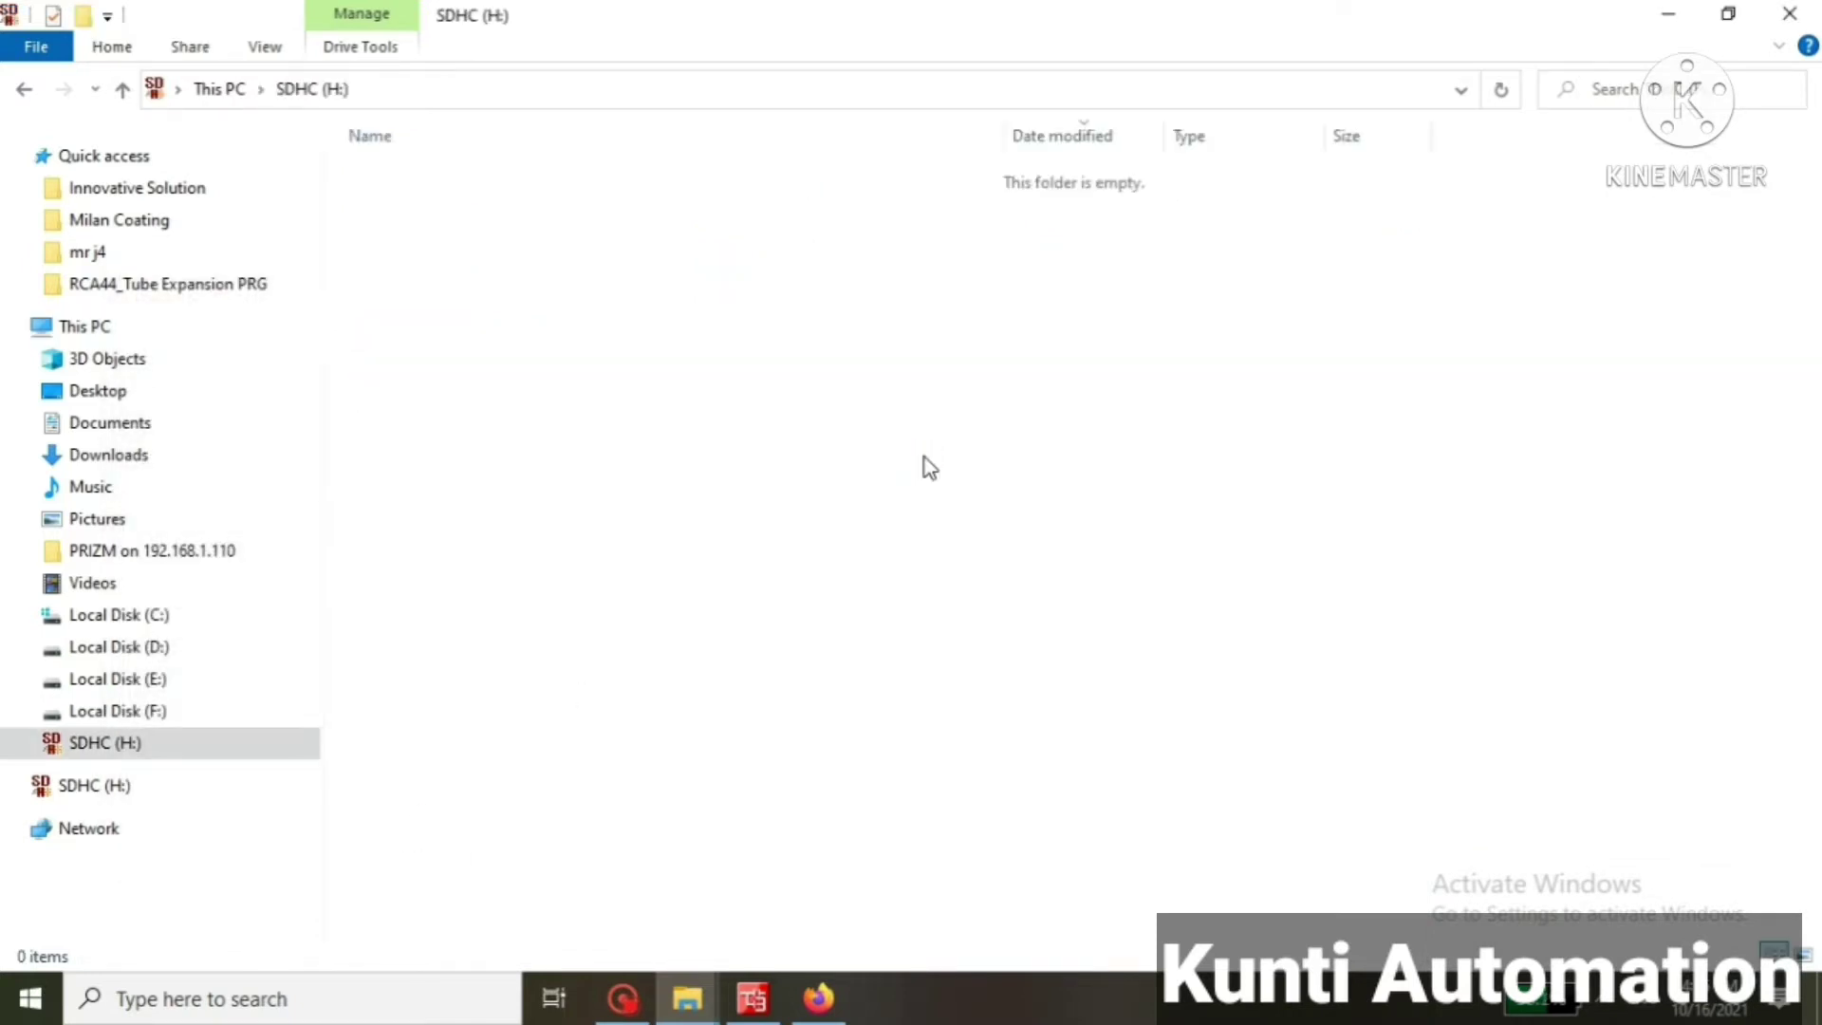
Return to the extracted fx5ucpu_1247 firmware folder inside FX 5U Firmware
{"action": "left_click", "coordinate": [687, 998]}
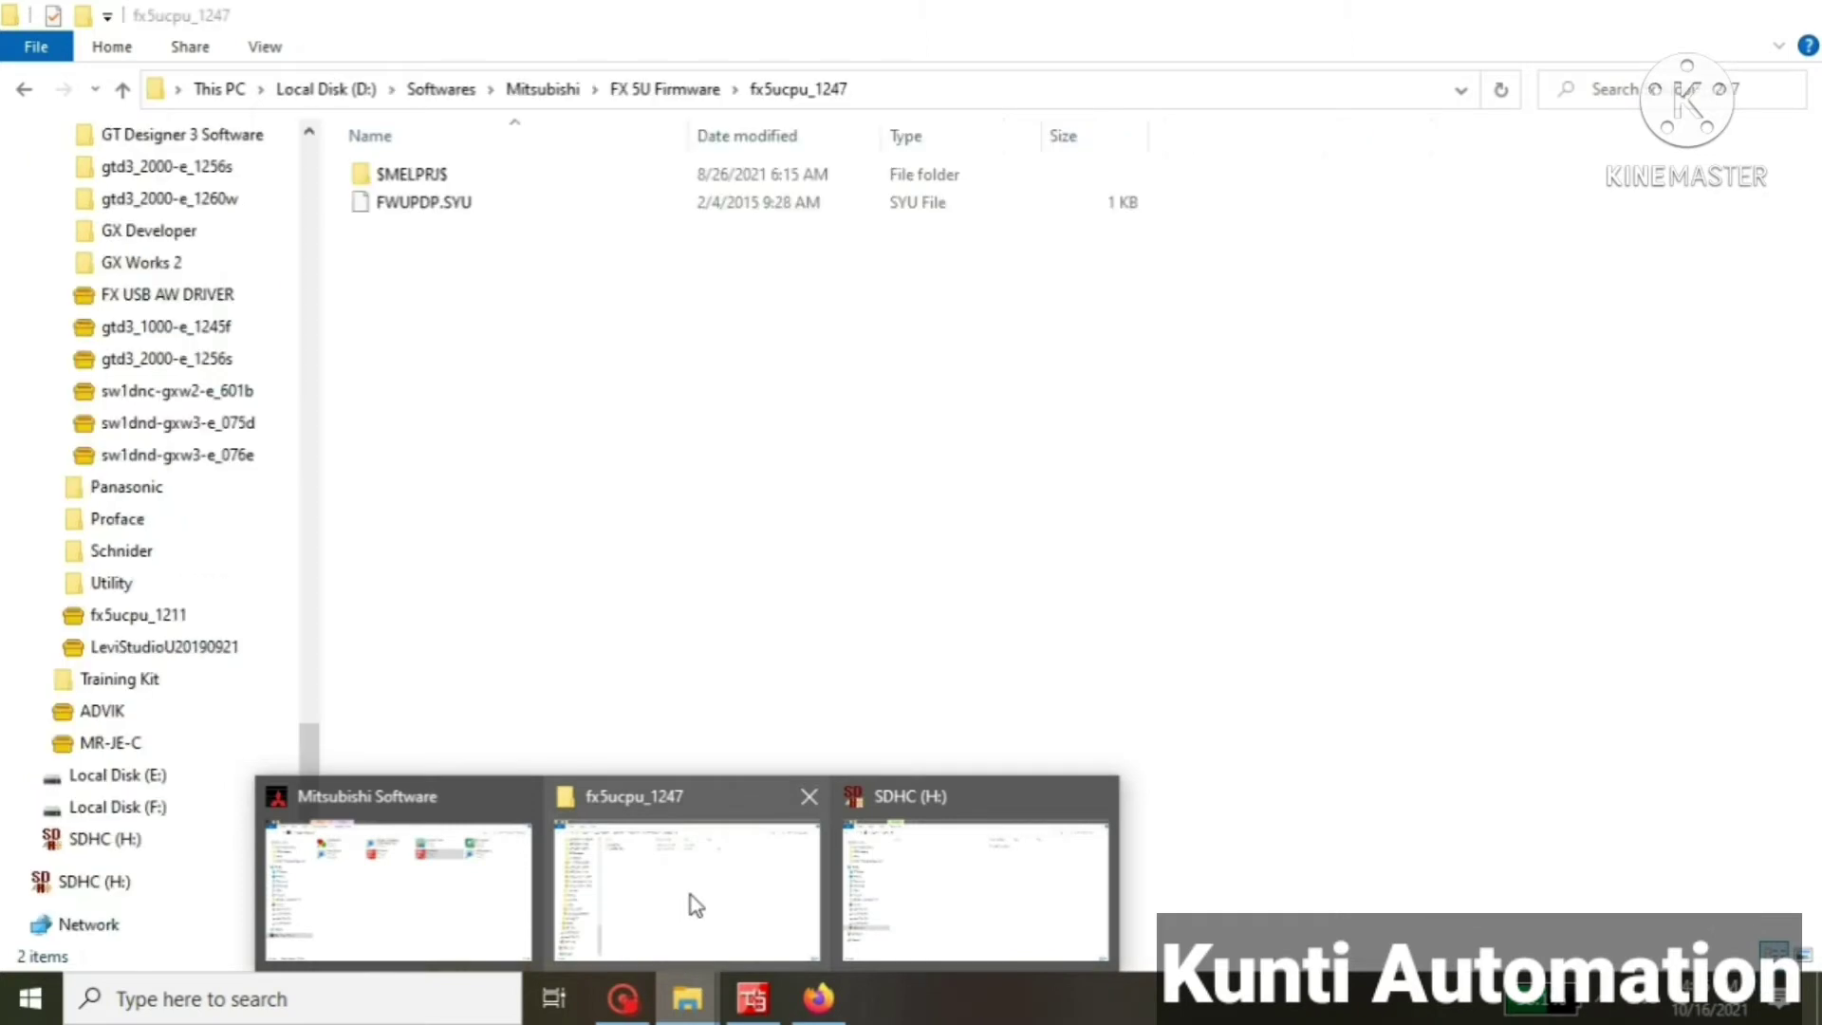
{"action": "left_click", "coordinate": [691, 896]}
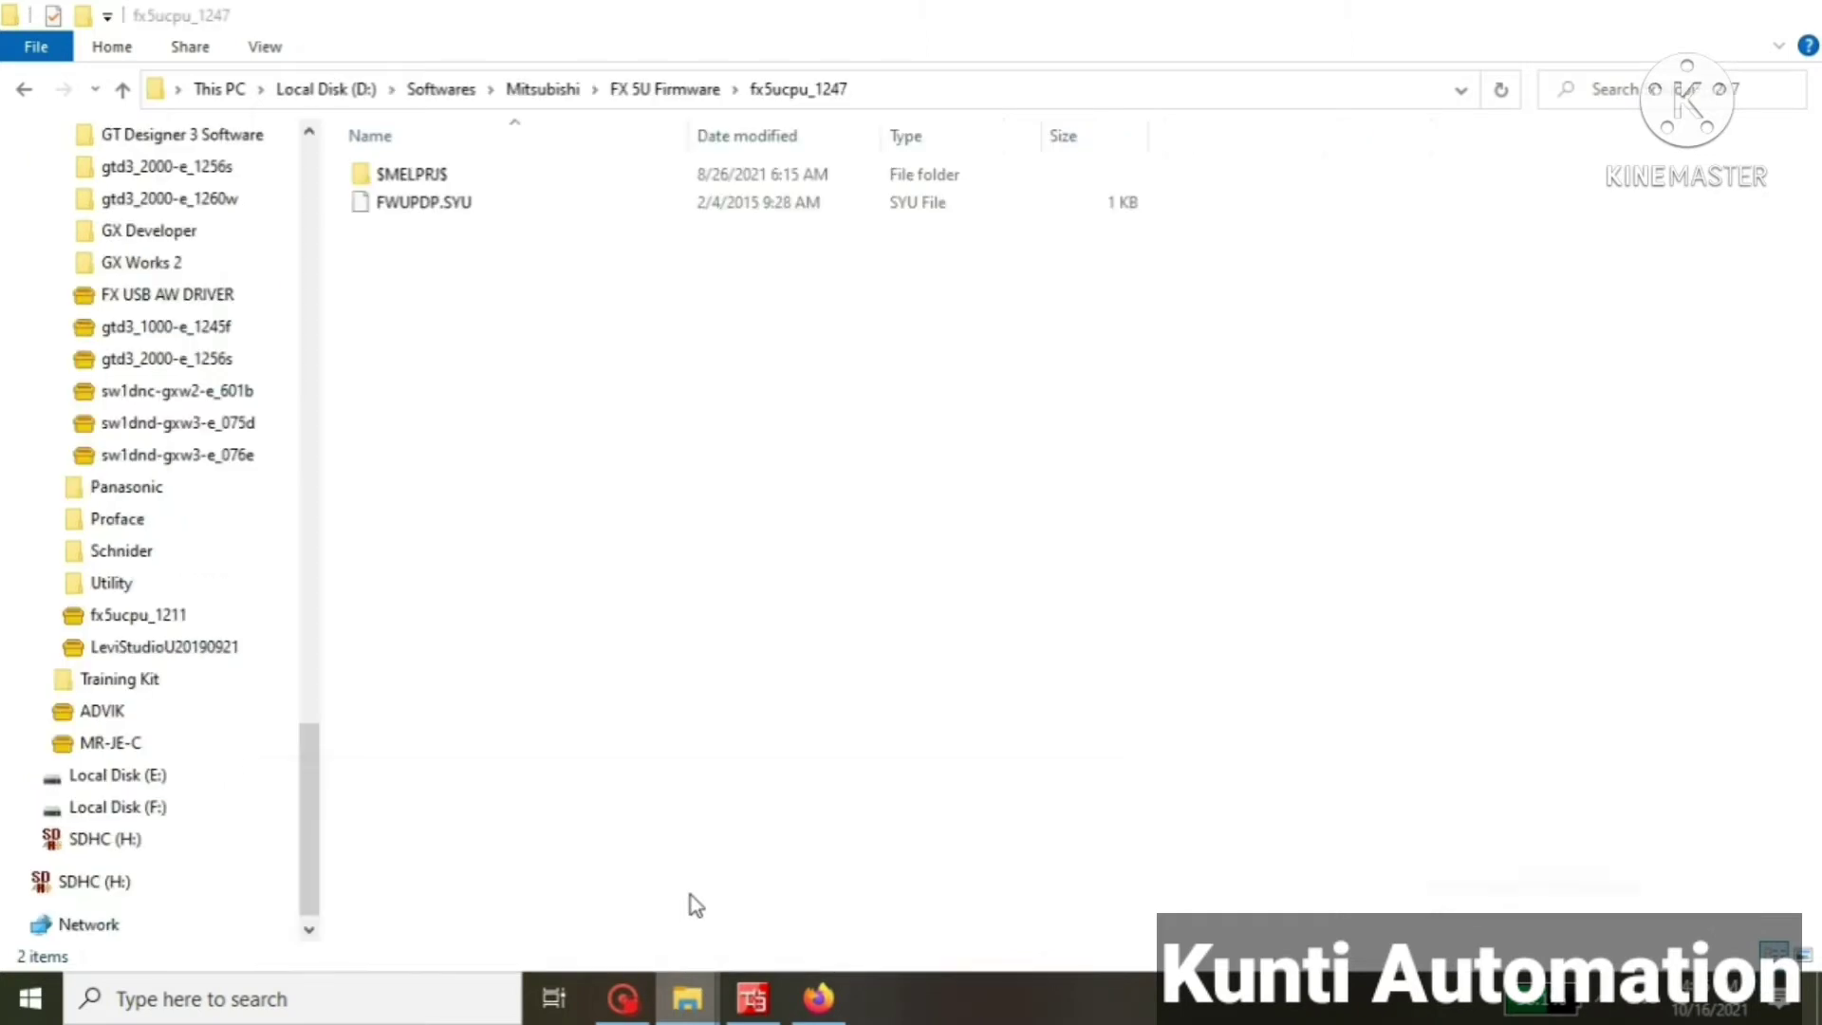
{"action": "left_click", "coordinate": [645, 94]}
{"action": "left_click", "coordinate": [512, 515]}
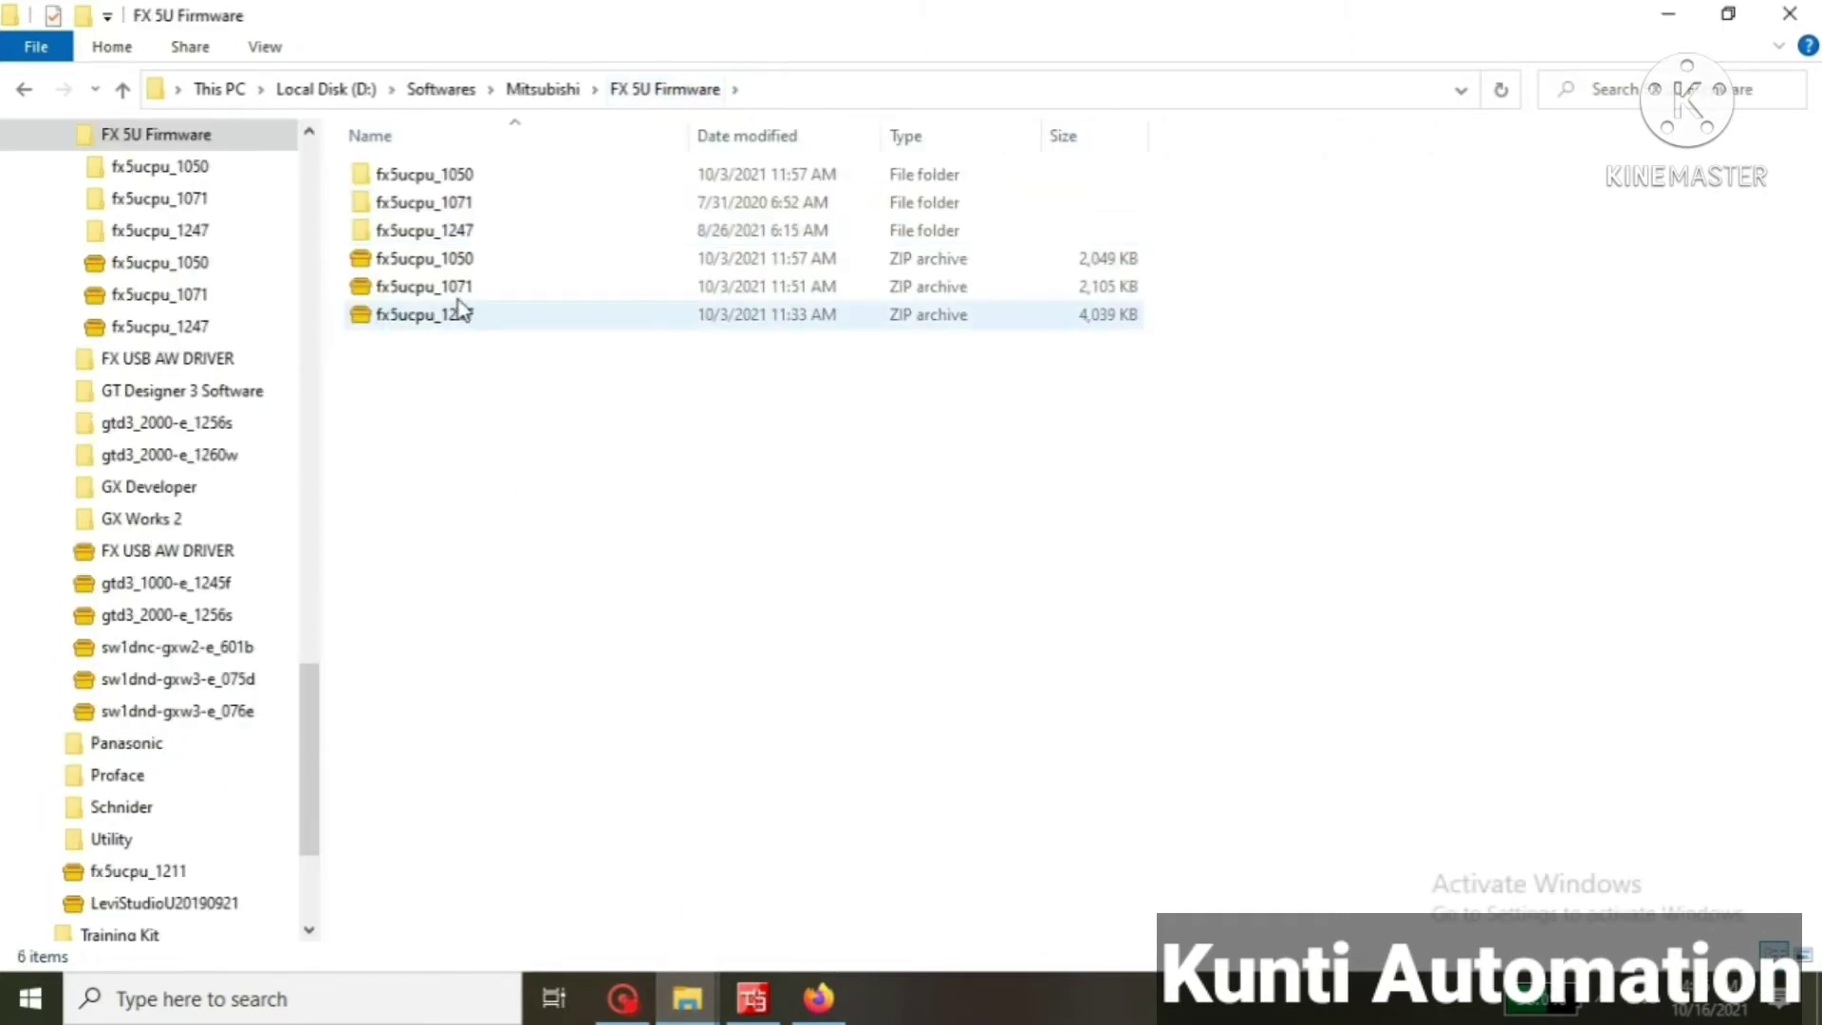
{"action": "double_click", "coordinate": [448, 231]}
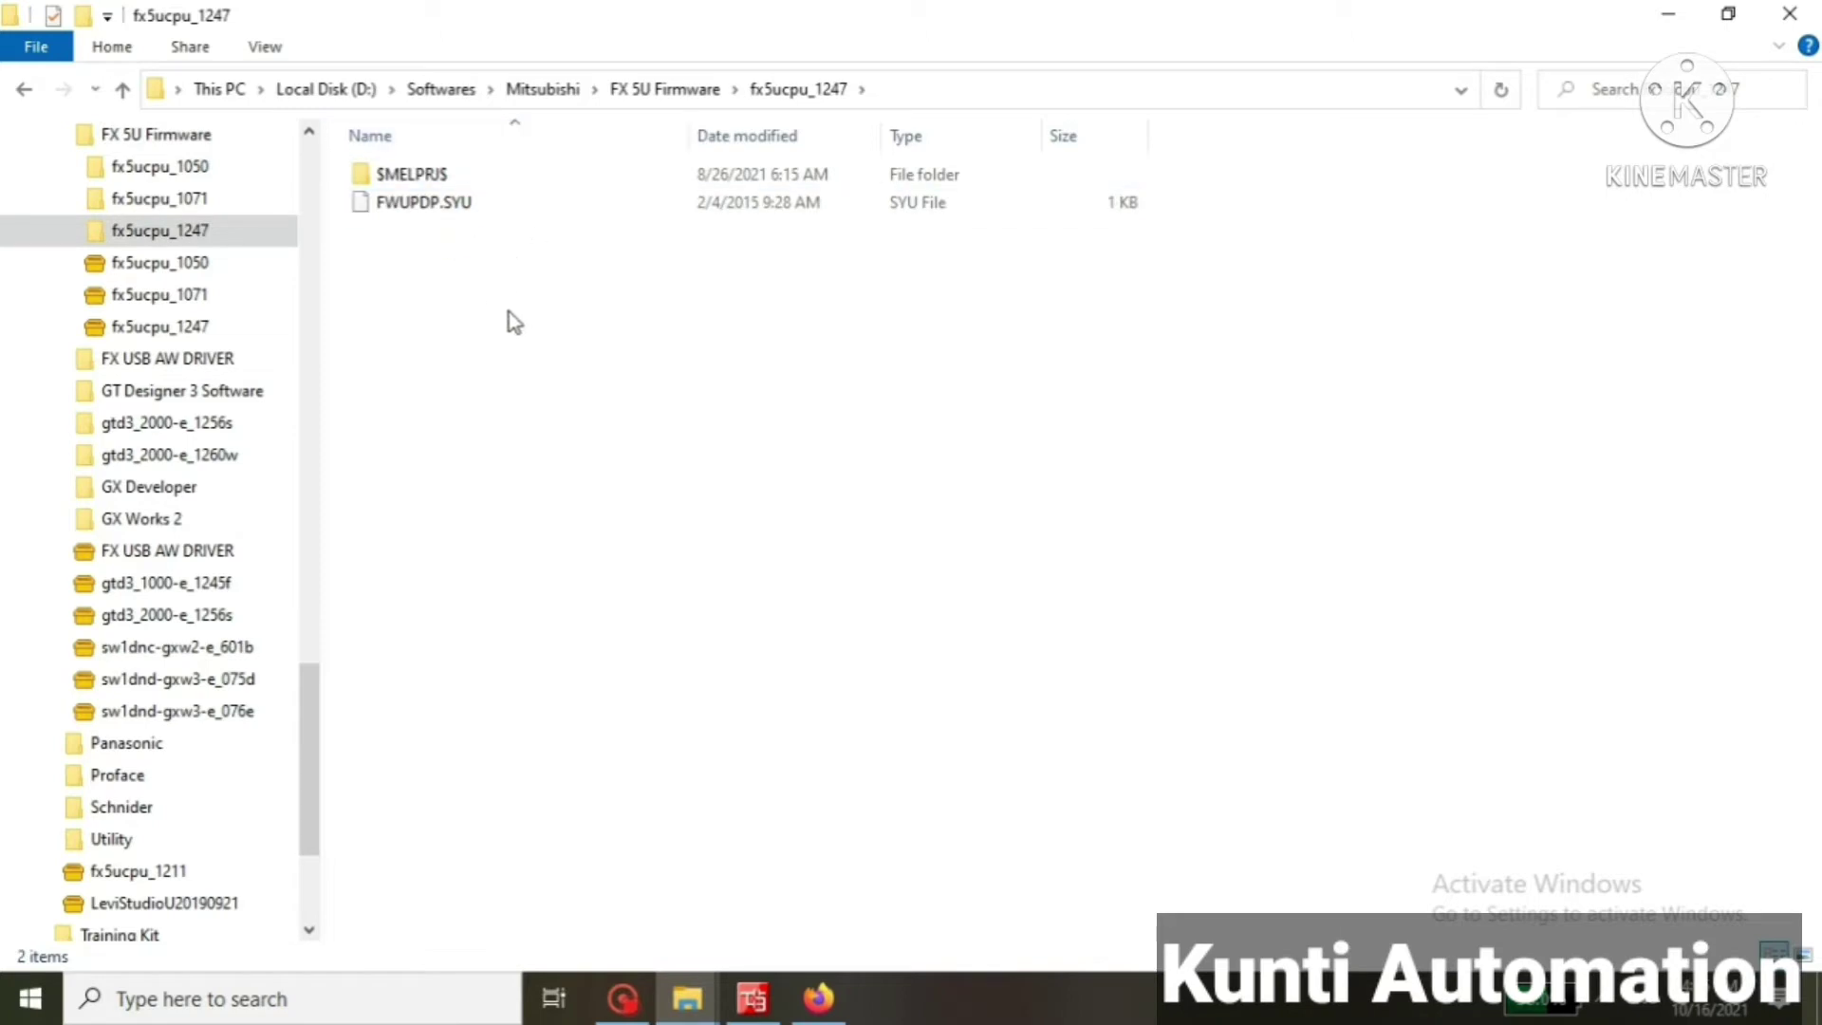
Copy the $MELPRJ$ folder and FWUPDP.SYU onto the SDHC (H:) card
{"action": "left_click", "coordinate": [434, 176]}
{"action": "key", "text": "ctrl+a"}
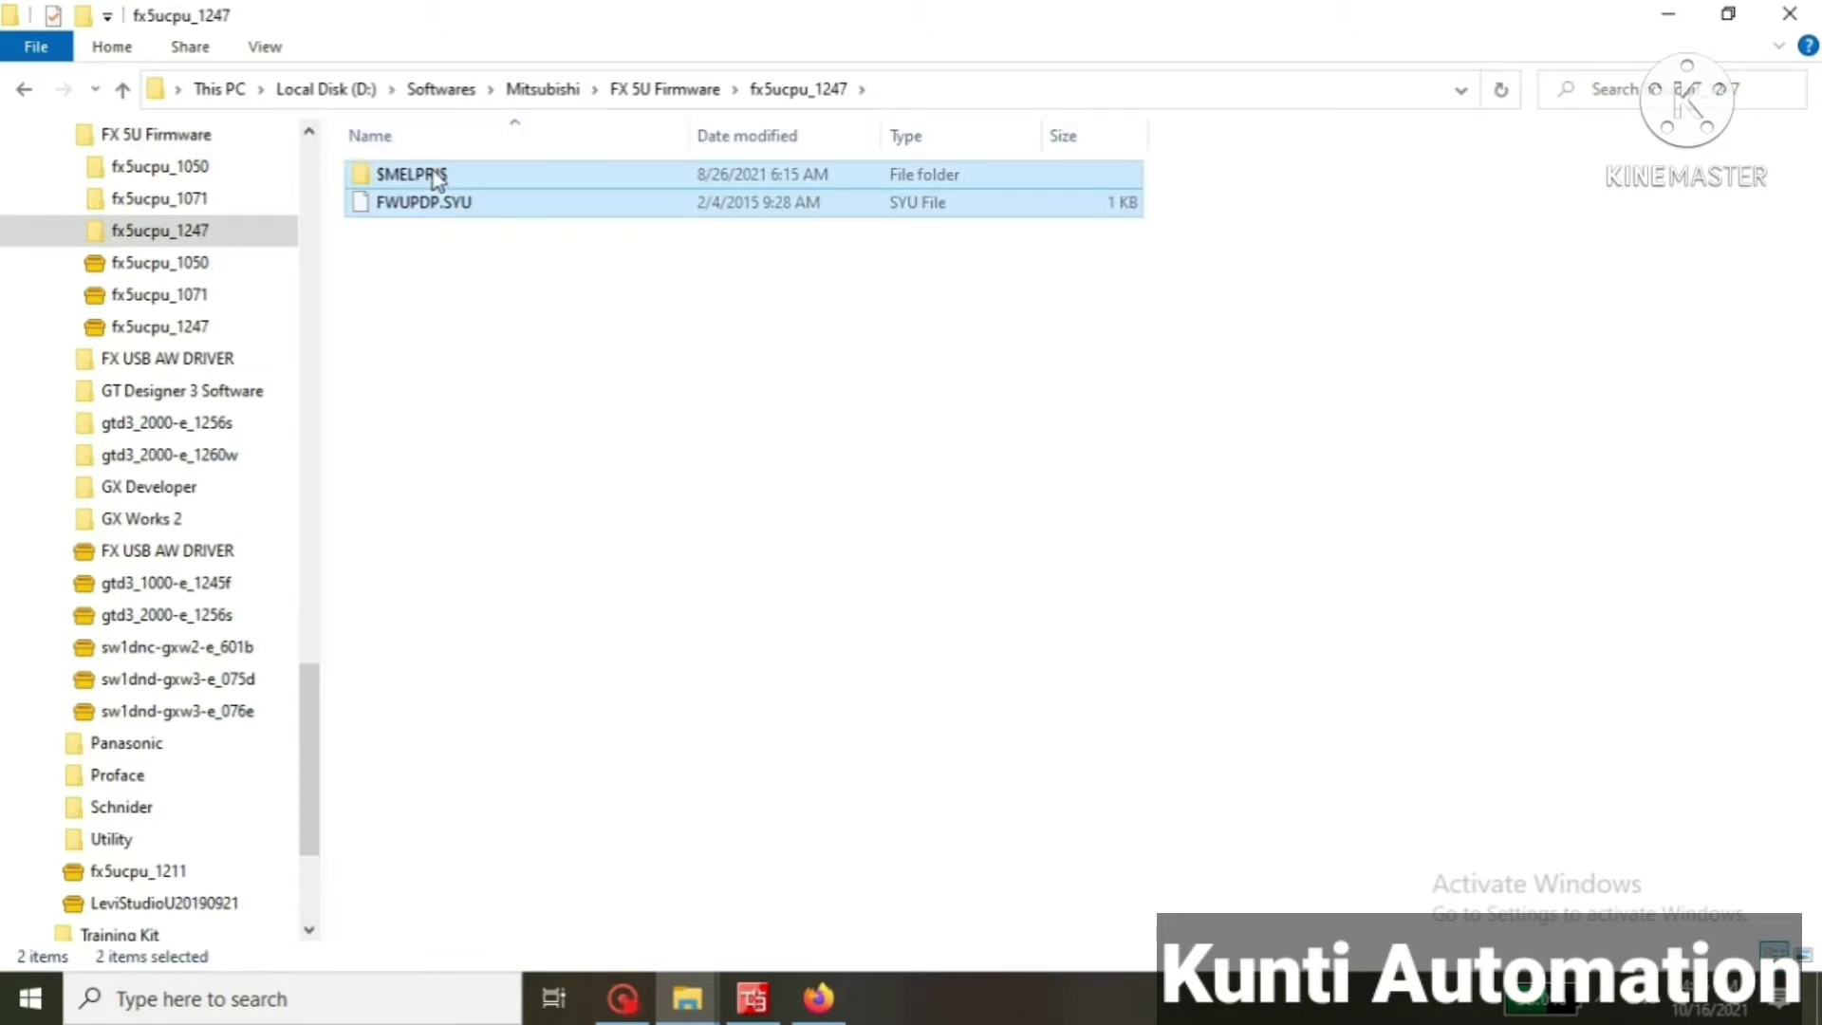
{"action": "right_click", "coordinate": [436, 177]}
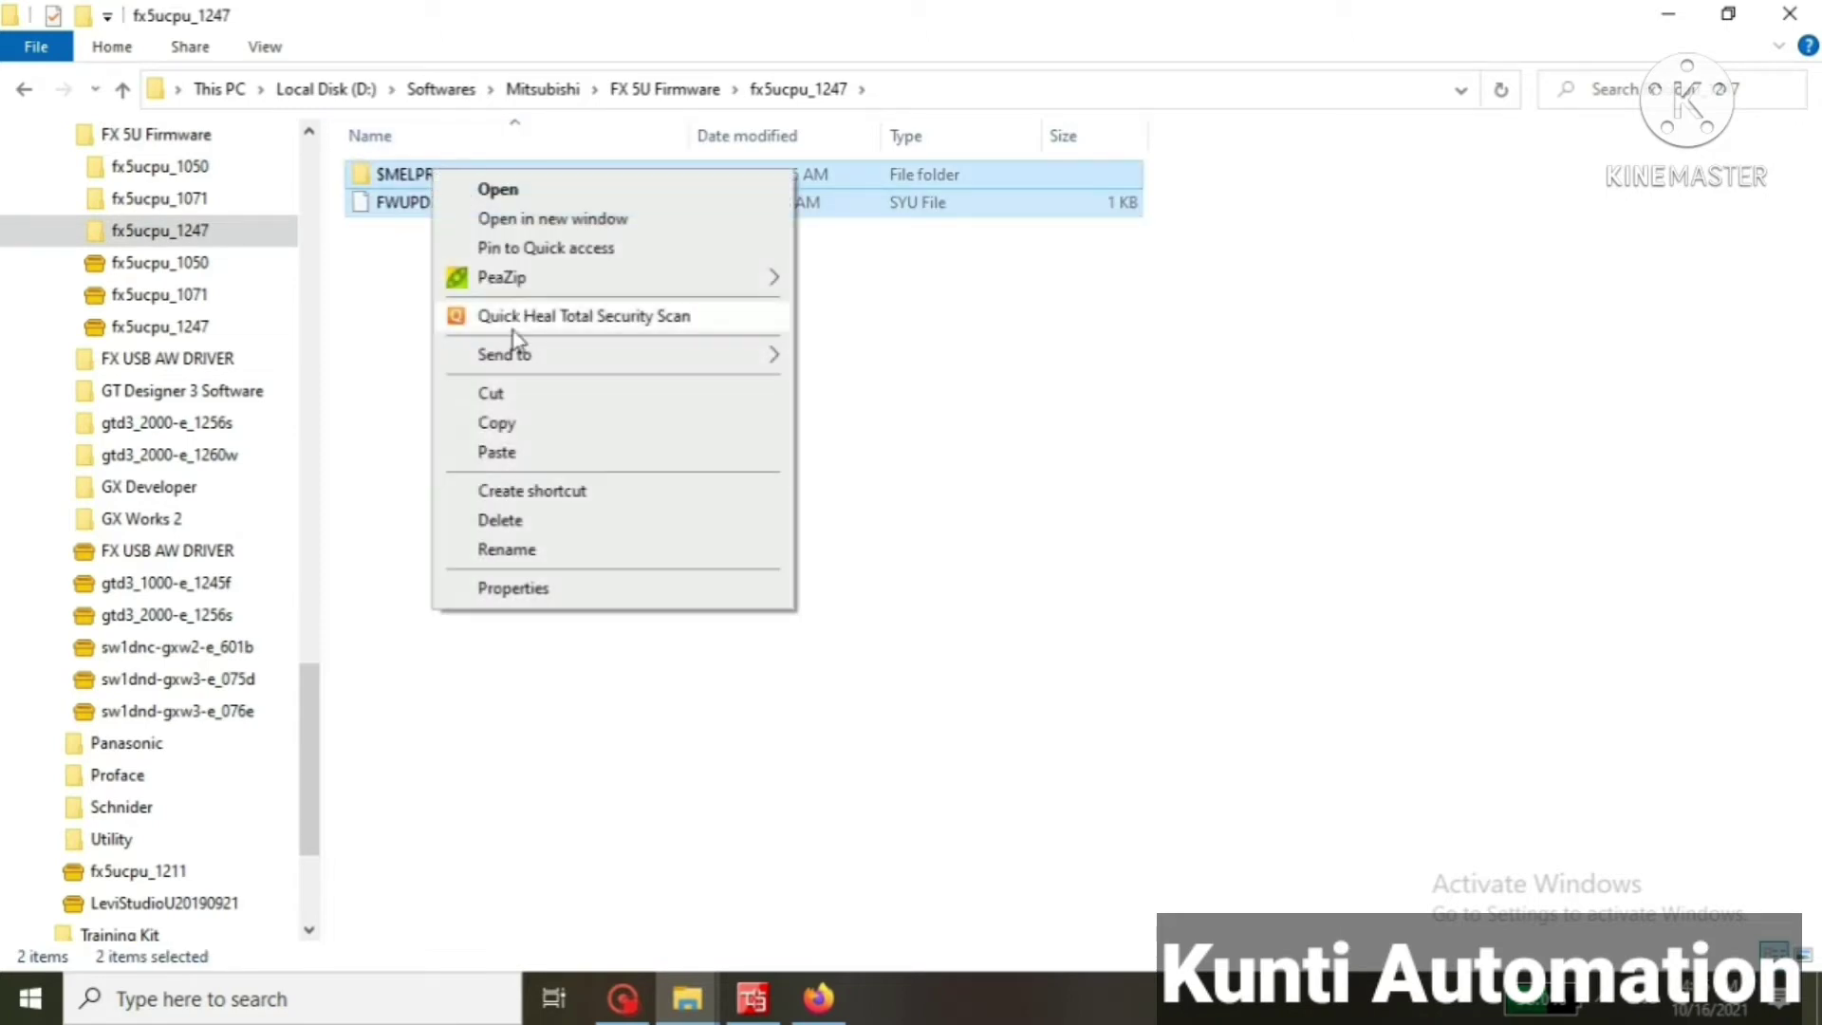
{"action": "left_click", "coordinate": [520, 429]}
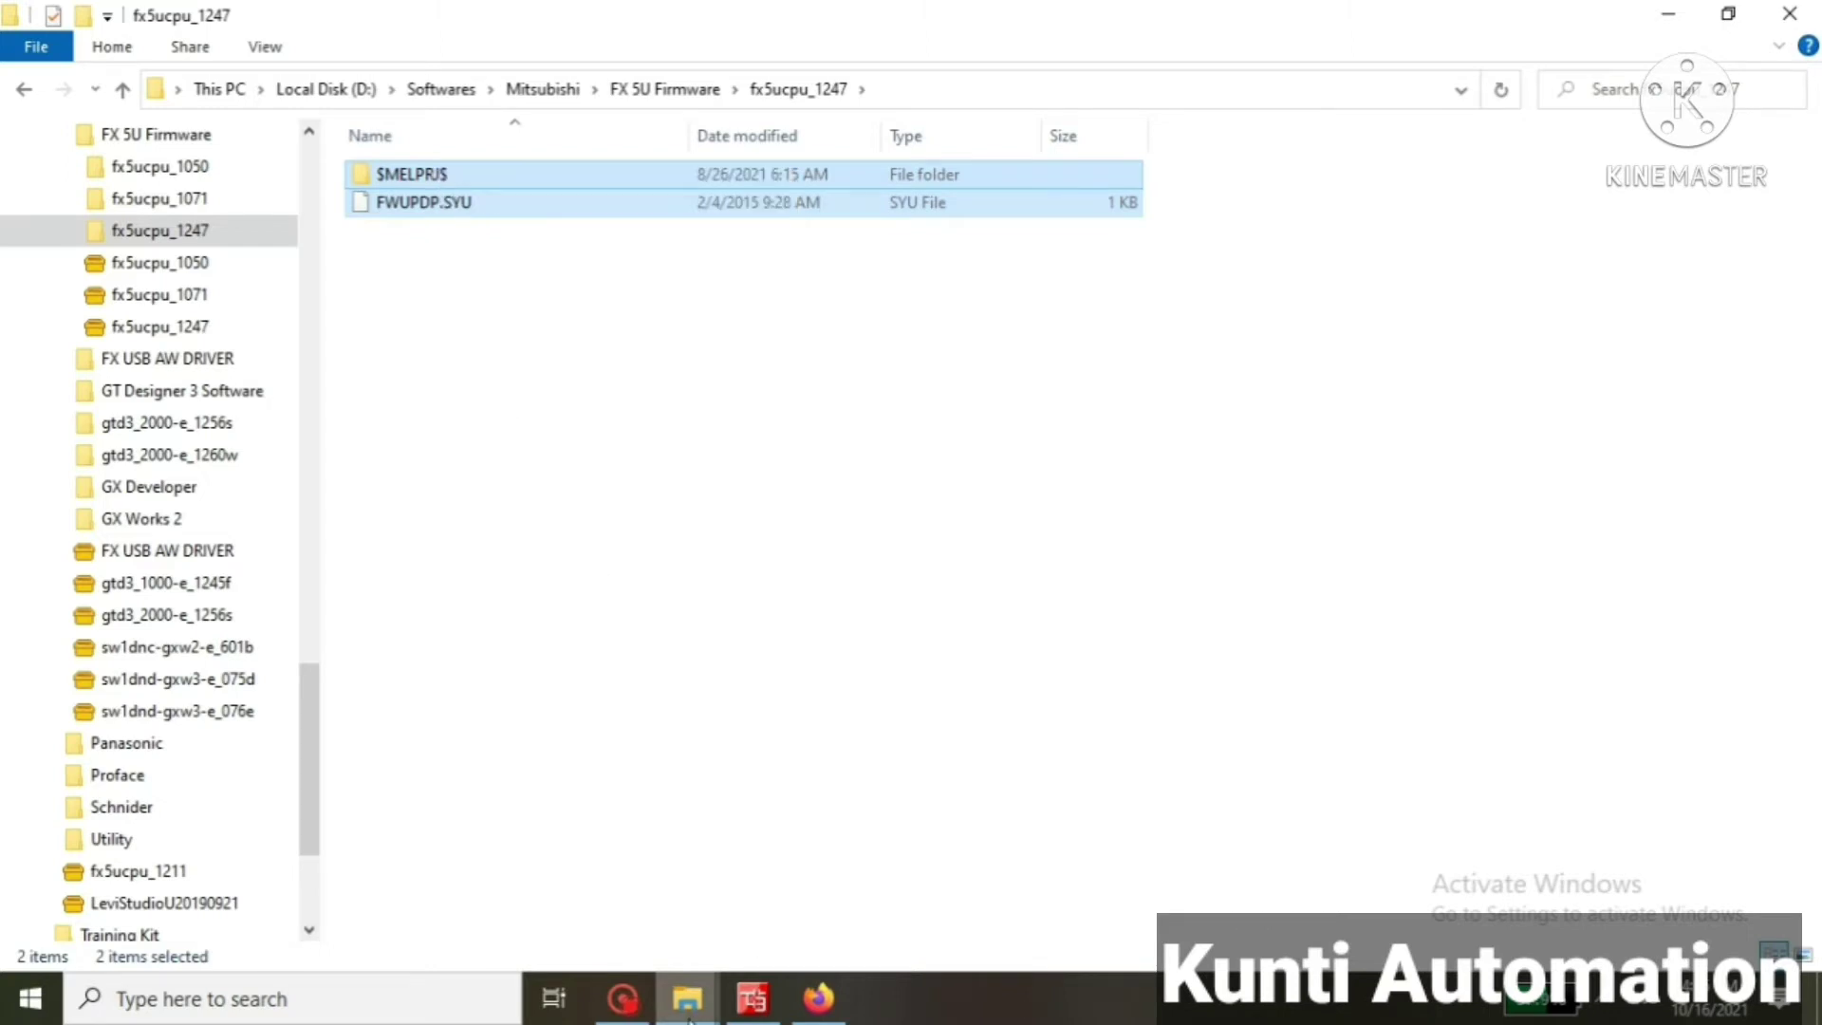
{"action": "mouse_move", "coordinate": [689, 1017]}
{"action": "left_click", "coordinate": [934, 880]}
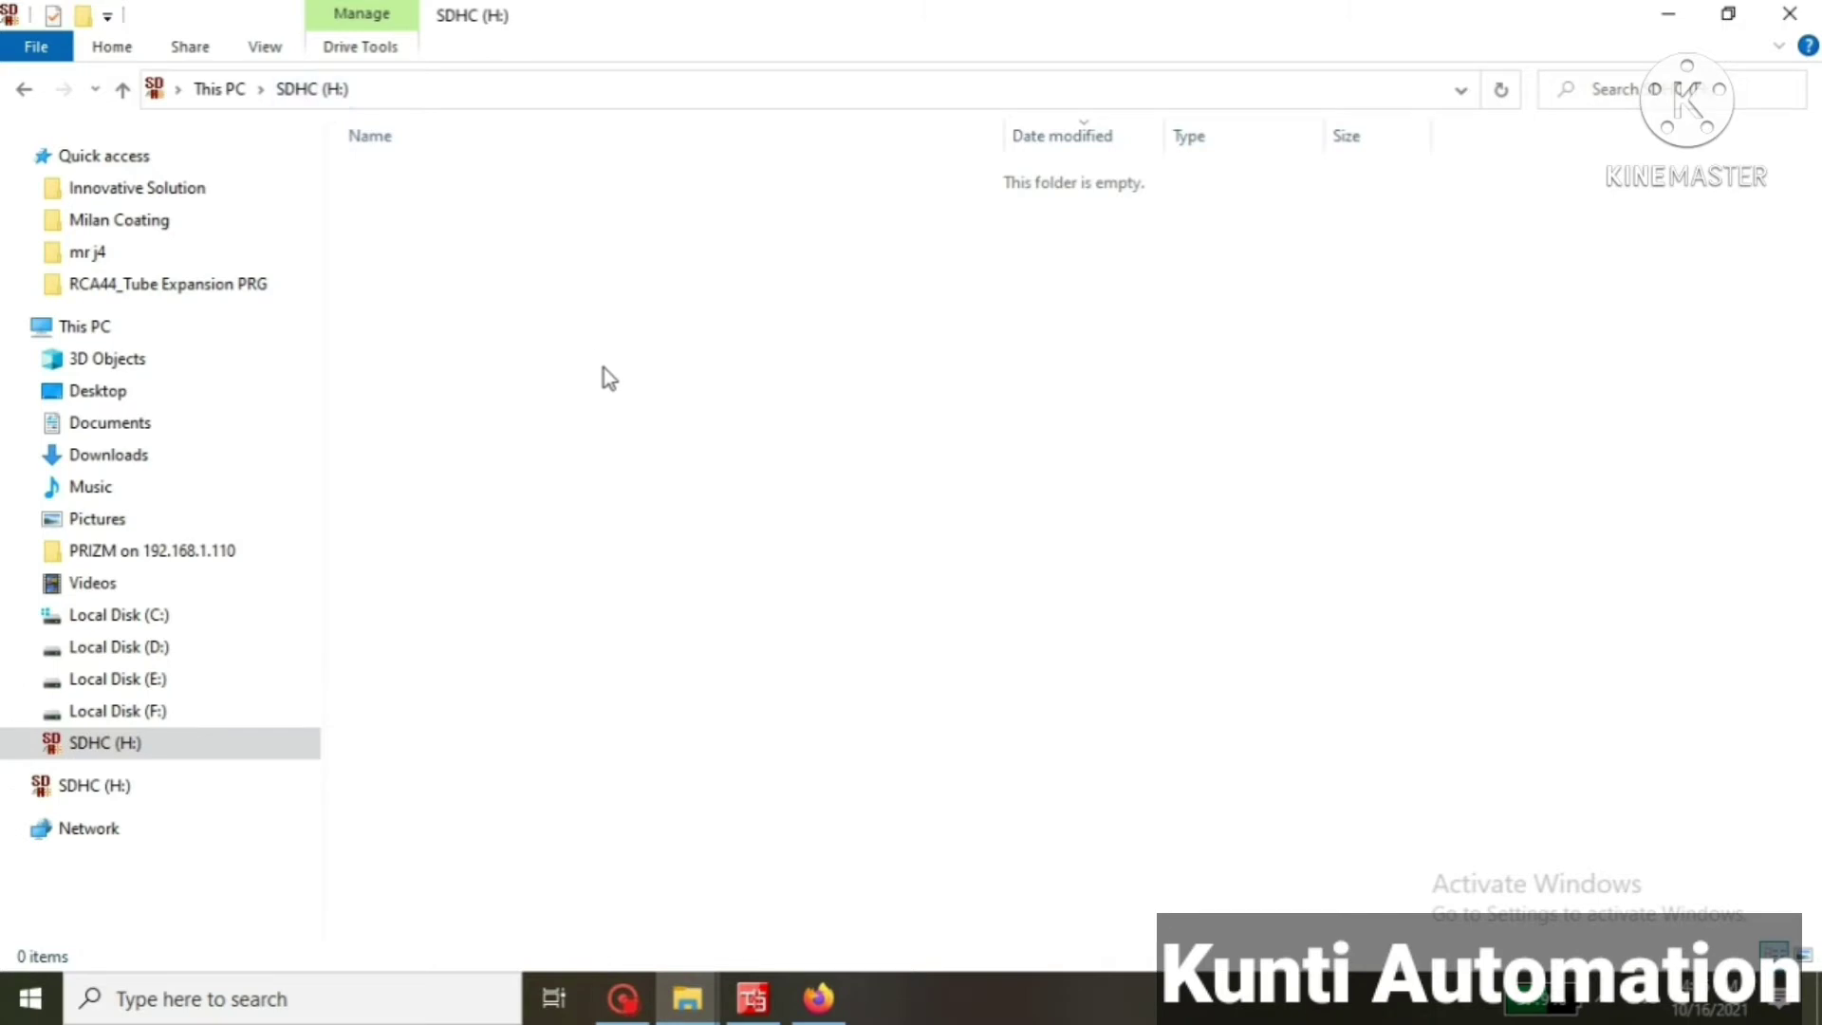
{"action": "key", "text": "ctrl+v"}
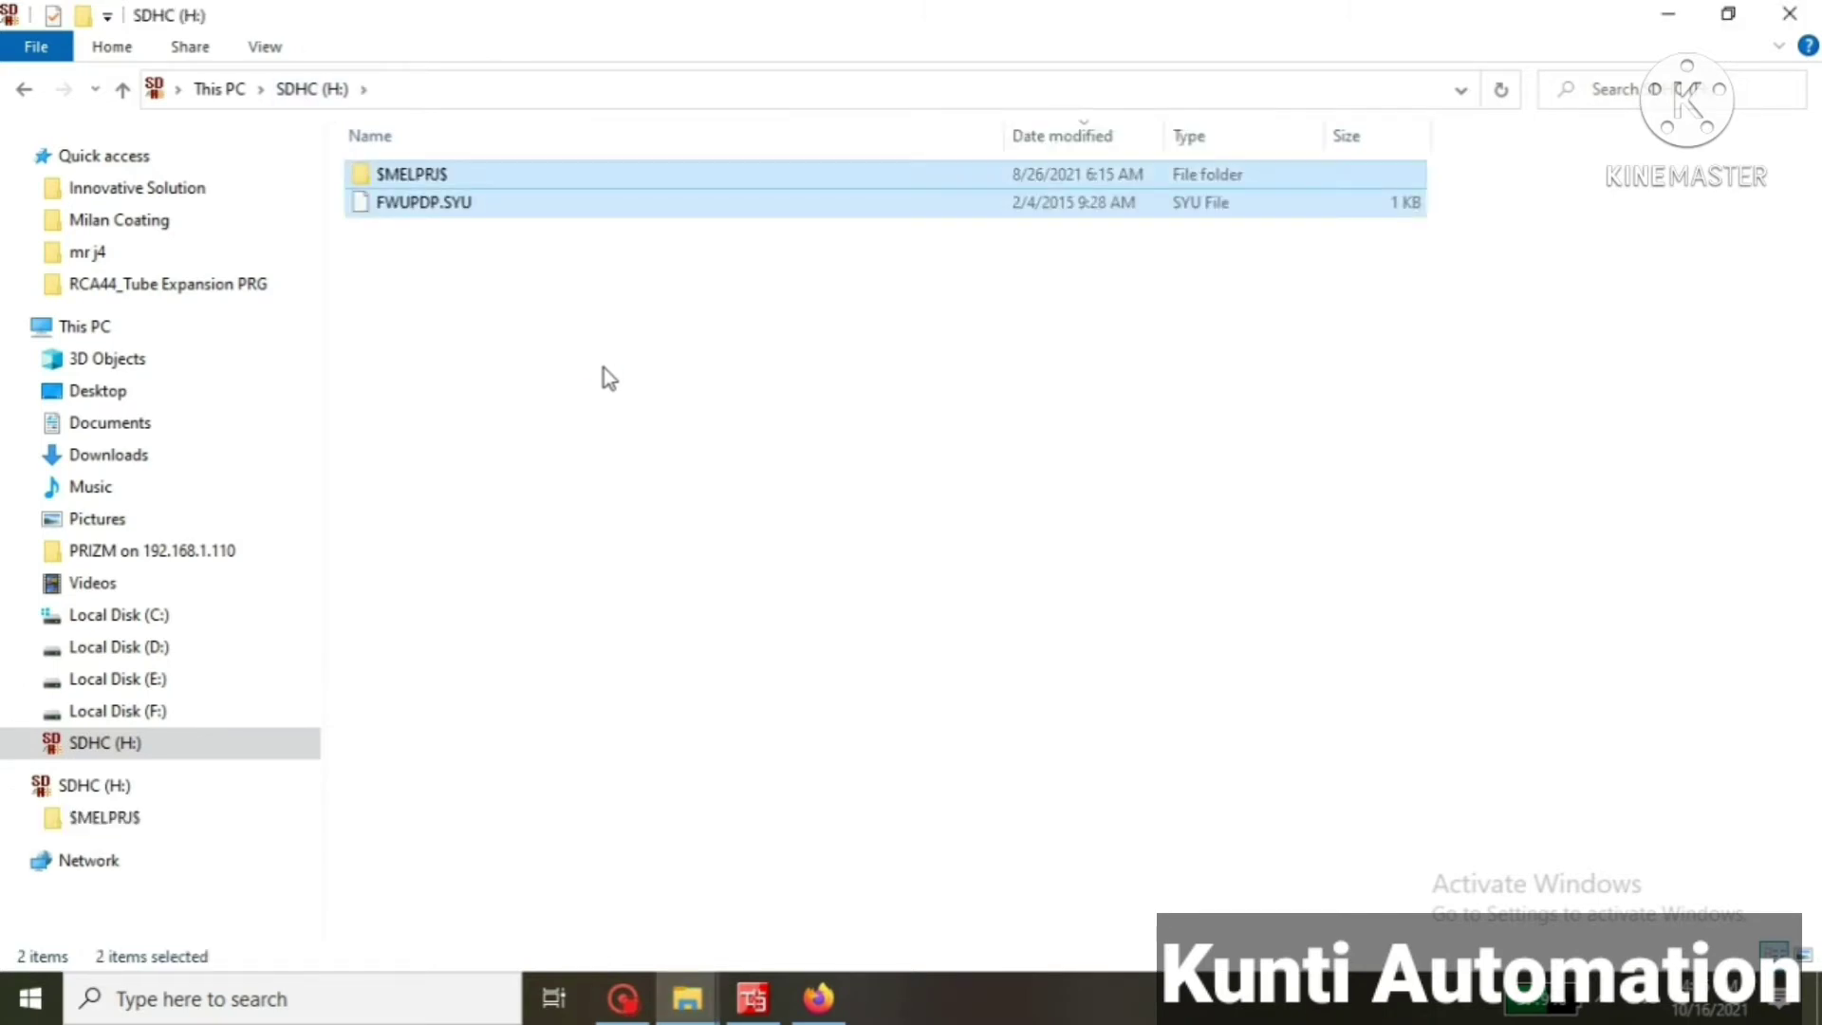
{"action": "left_click", "coordinate": [604, 371]}
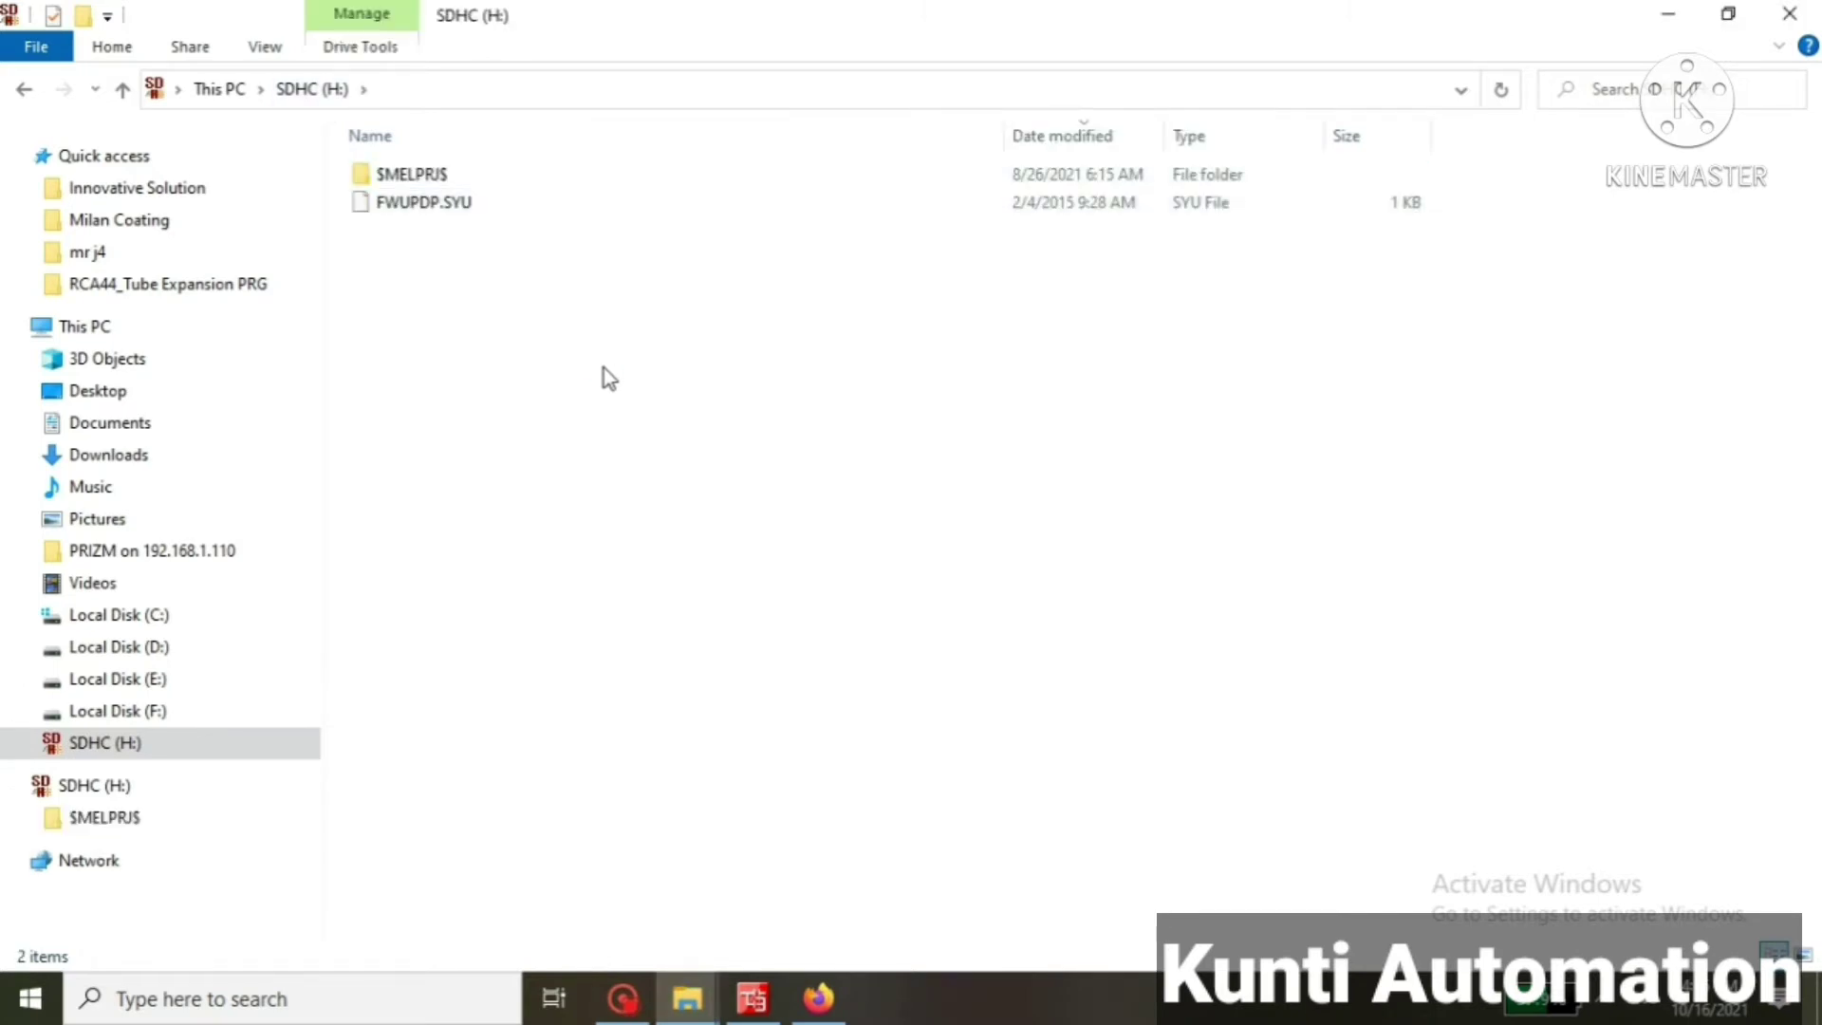
Close the SD card window and safely eject SDHC (H:)
{"action": "left_click", "coordinate": [1790, 13]}
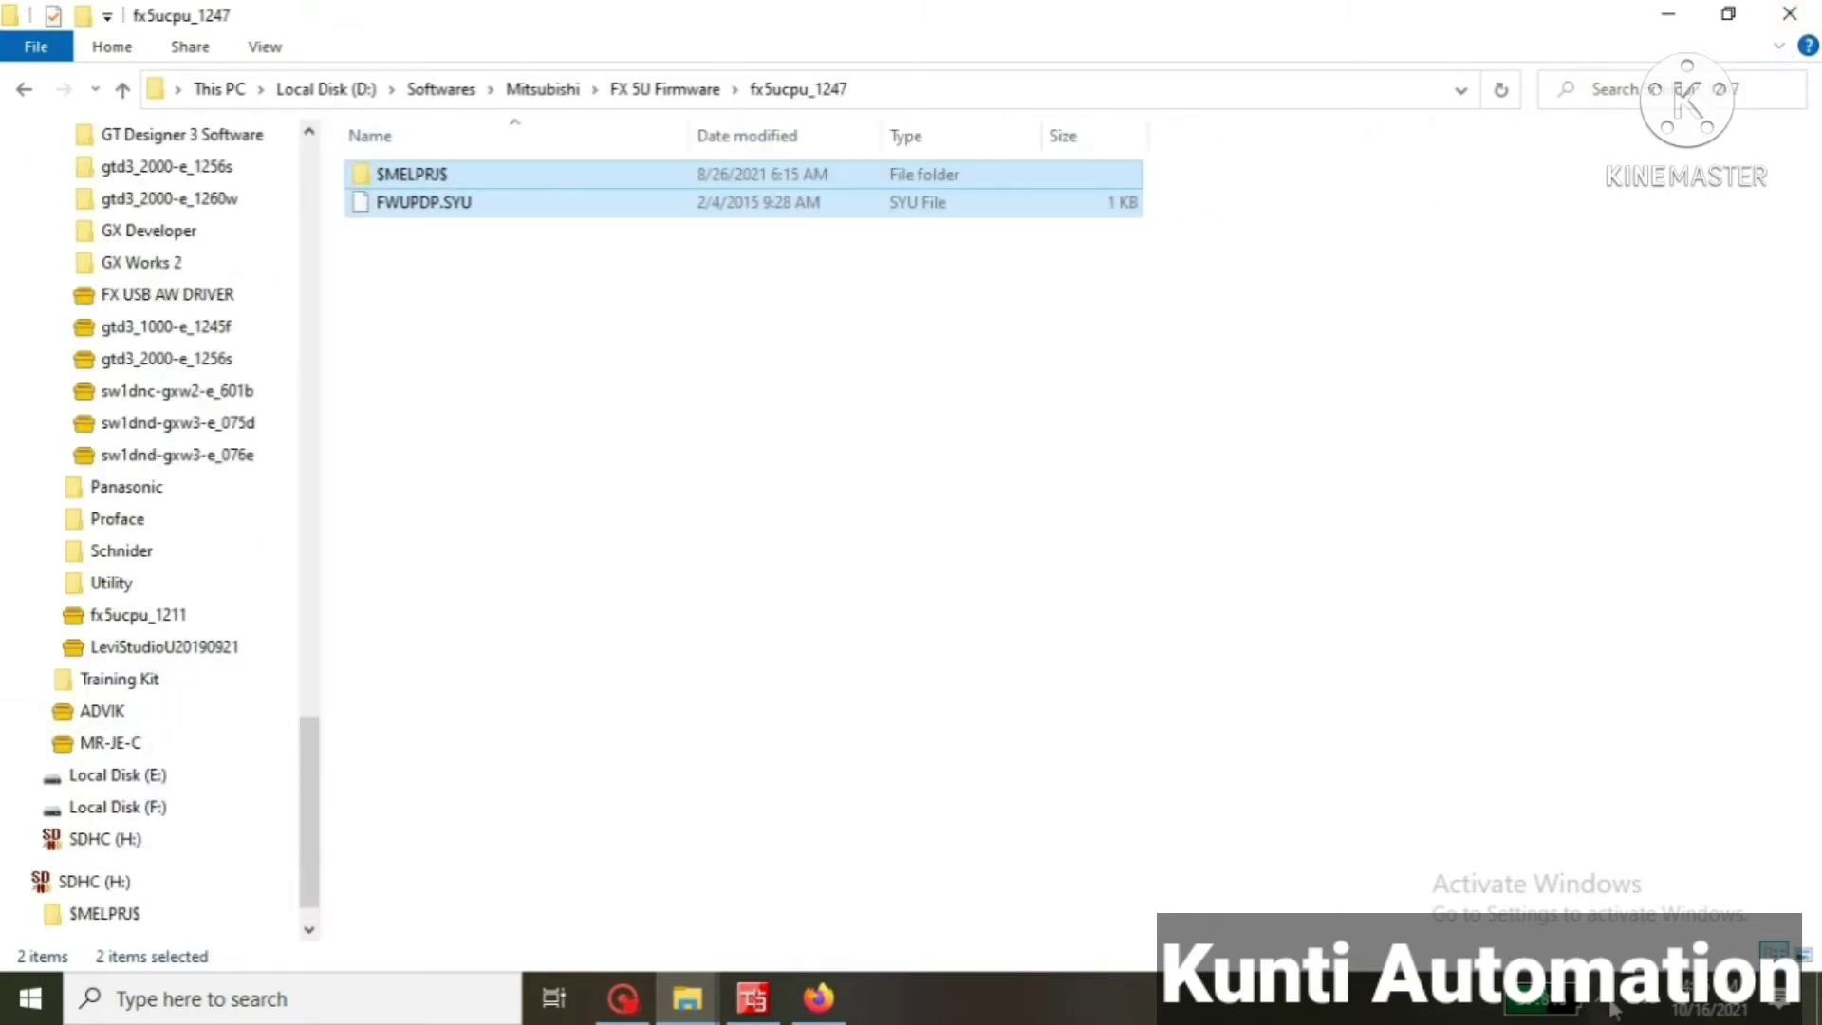
{"action": "left_click", "coordinate": [1613, 1008]}
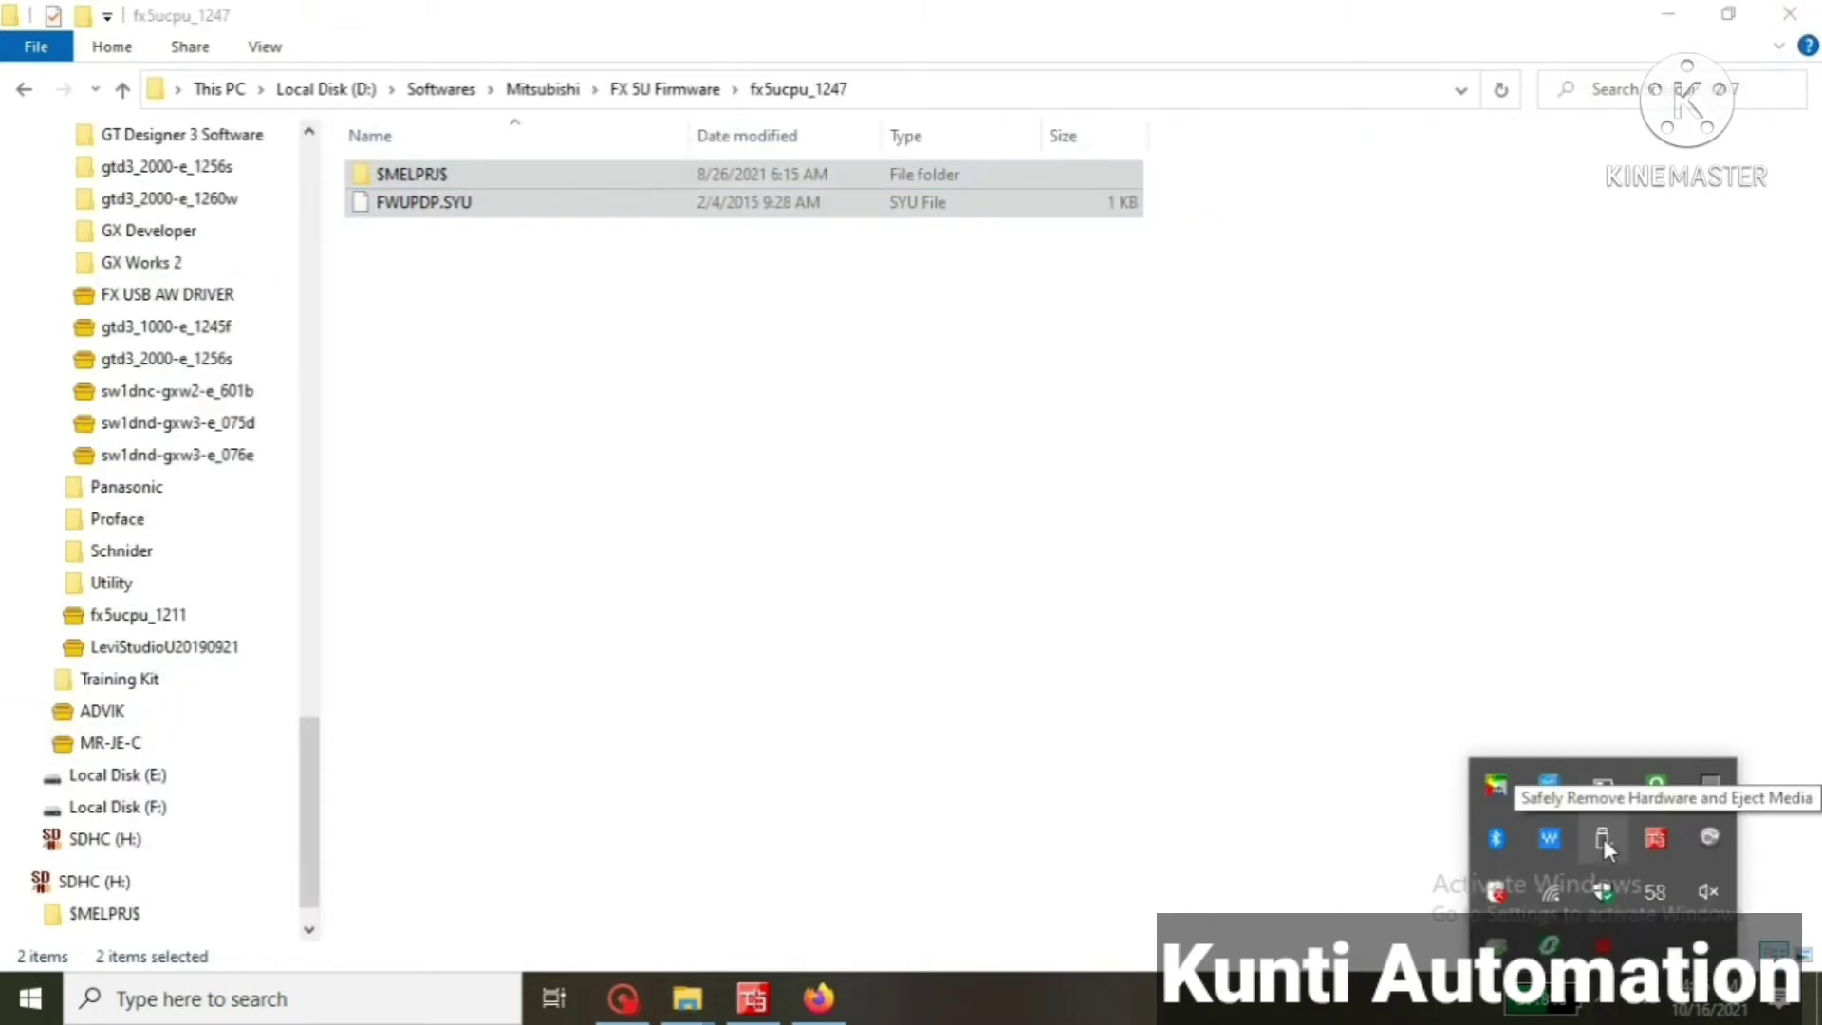
{"action": "left_click", "coordinate": [1603, 839]}
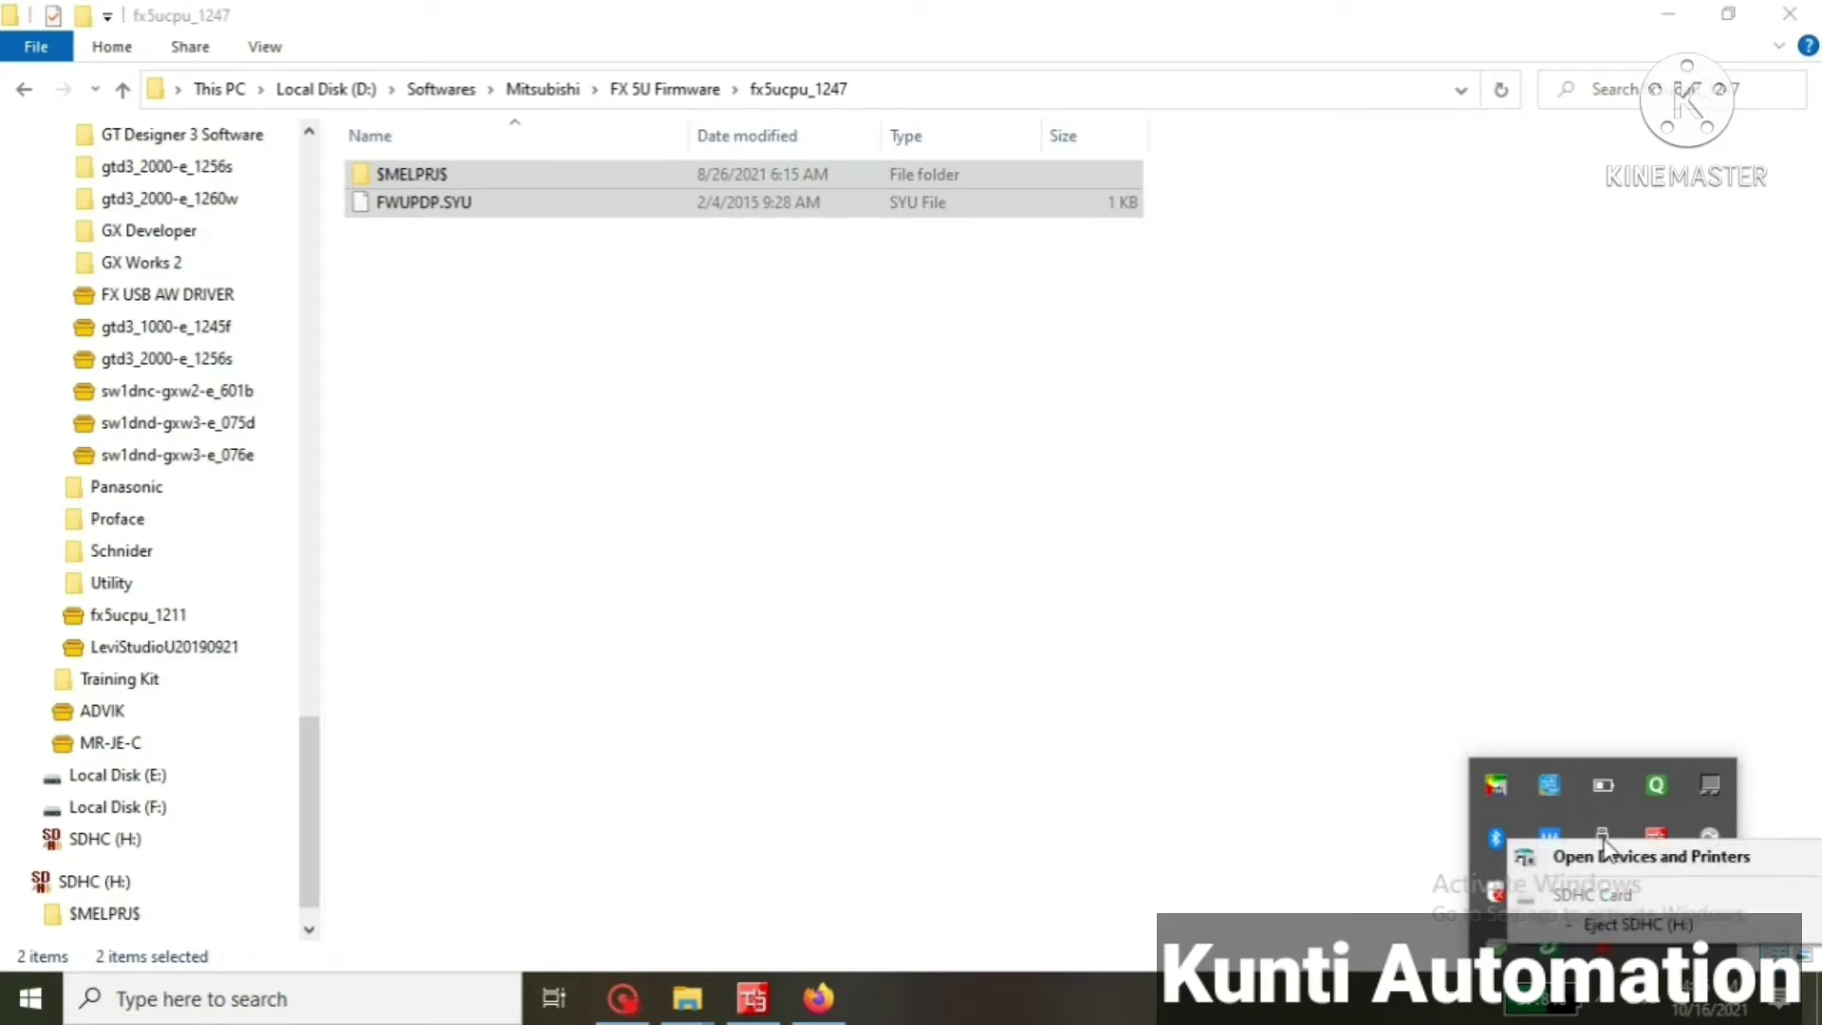
{"action": "left_click", "coordinate": [1629, 928]}
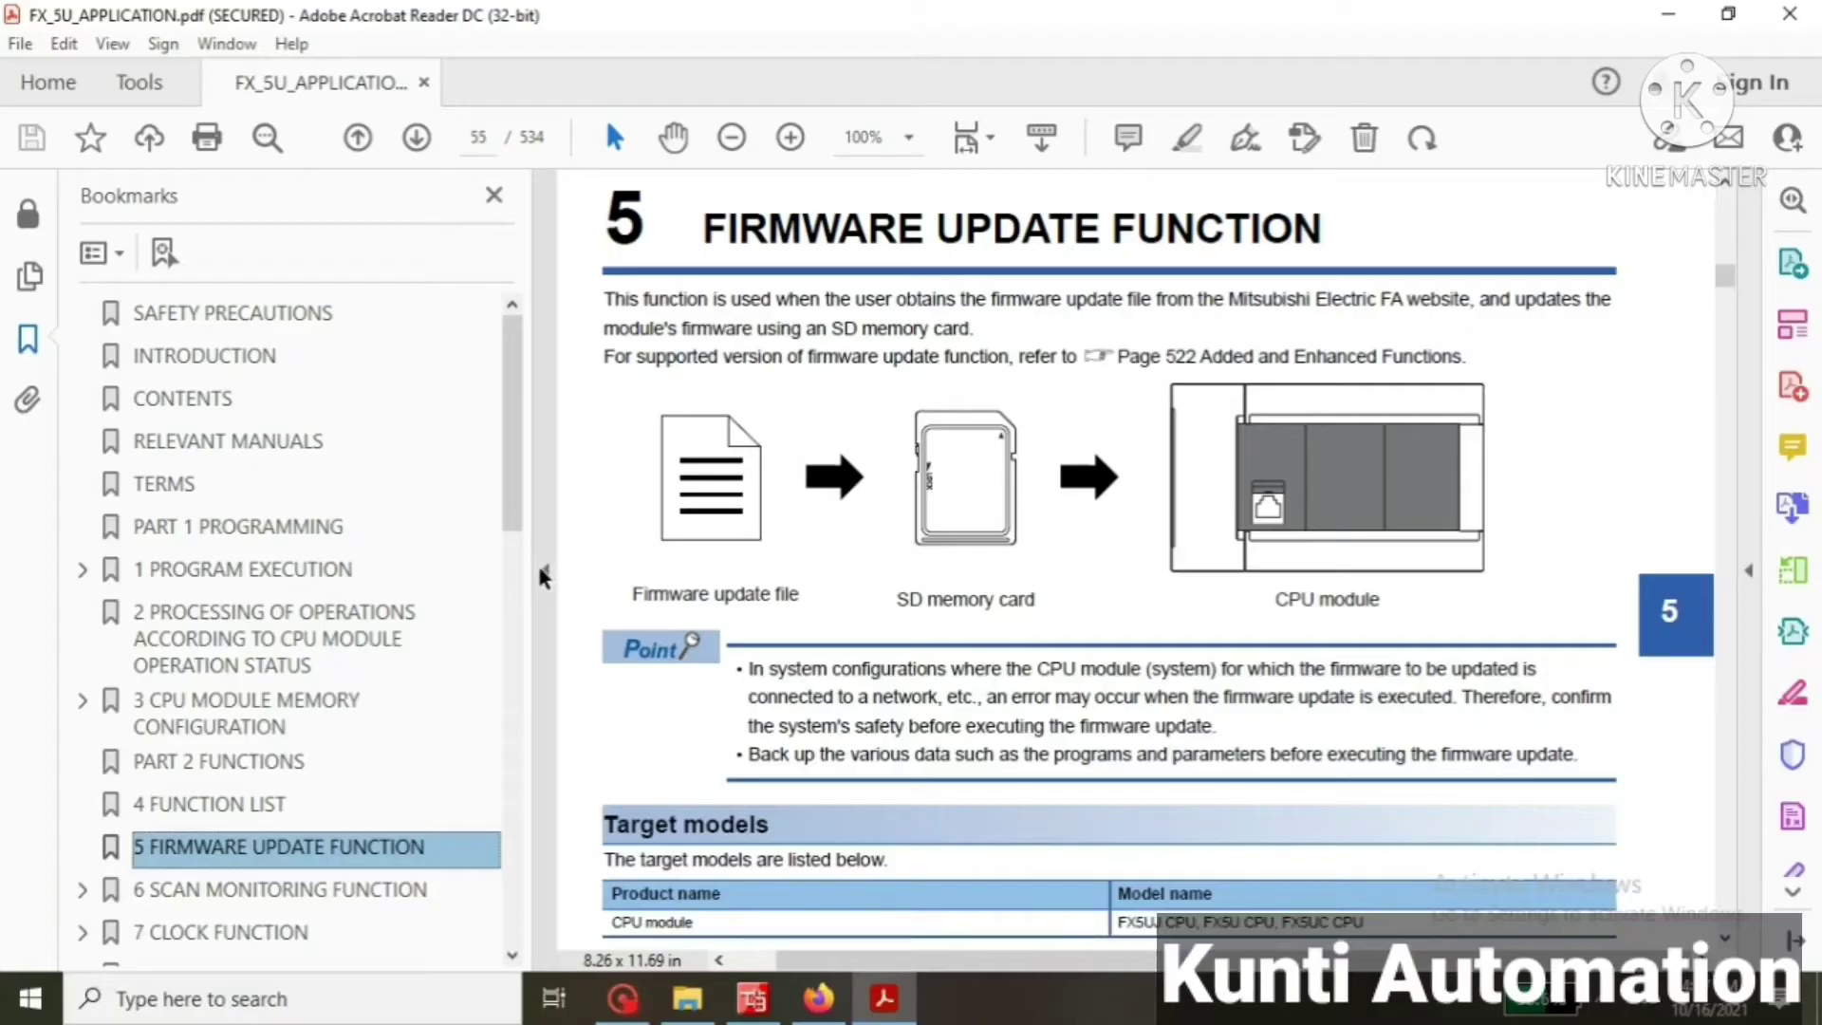
Hide the Bookmarks pane and scroll the FX5U manual through pages 55–57 to the firmware update Operation steps
{"action": "left_click", "coordinate": [543, 575]}
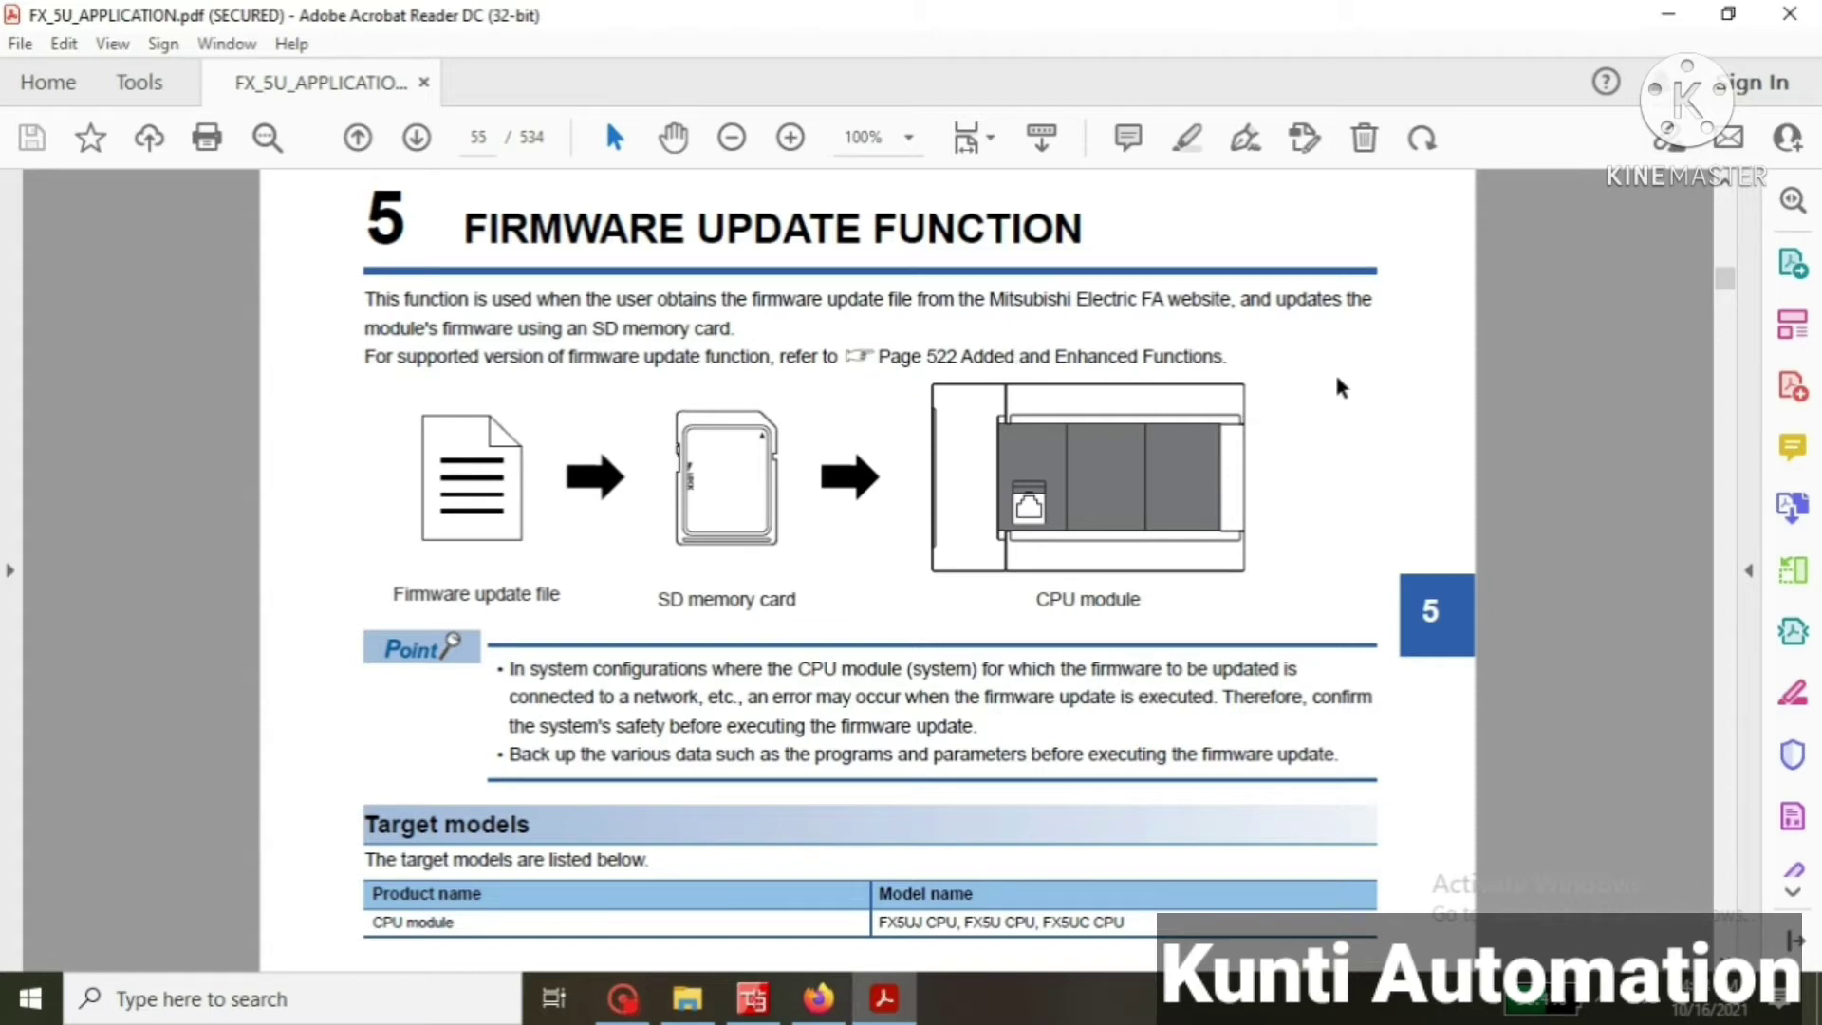
{"action": "scroll", "coordinate": [1727, 959], "scroll_direction": "down", "scroll_amount": 3}
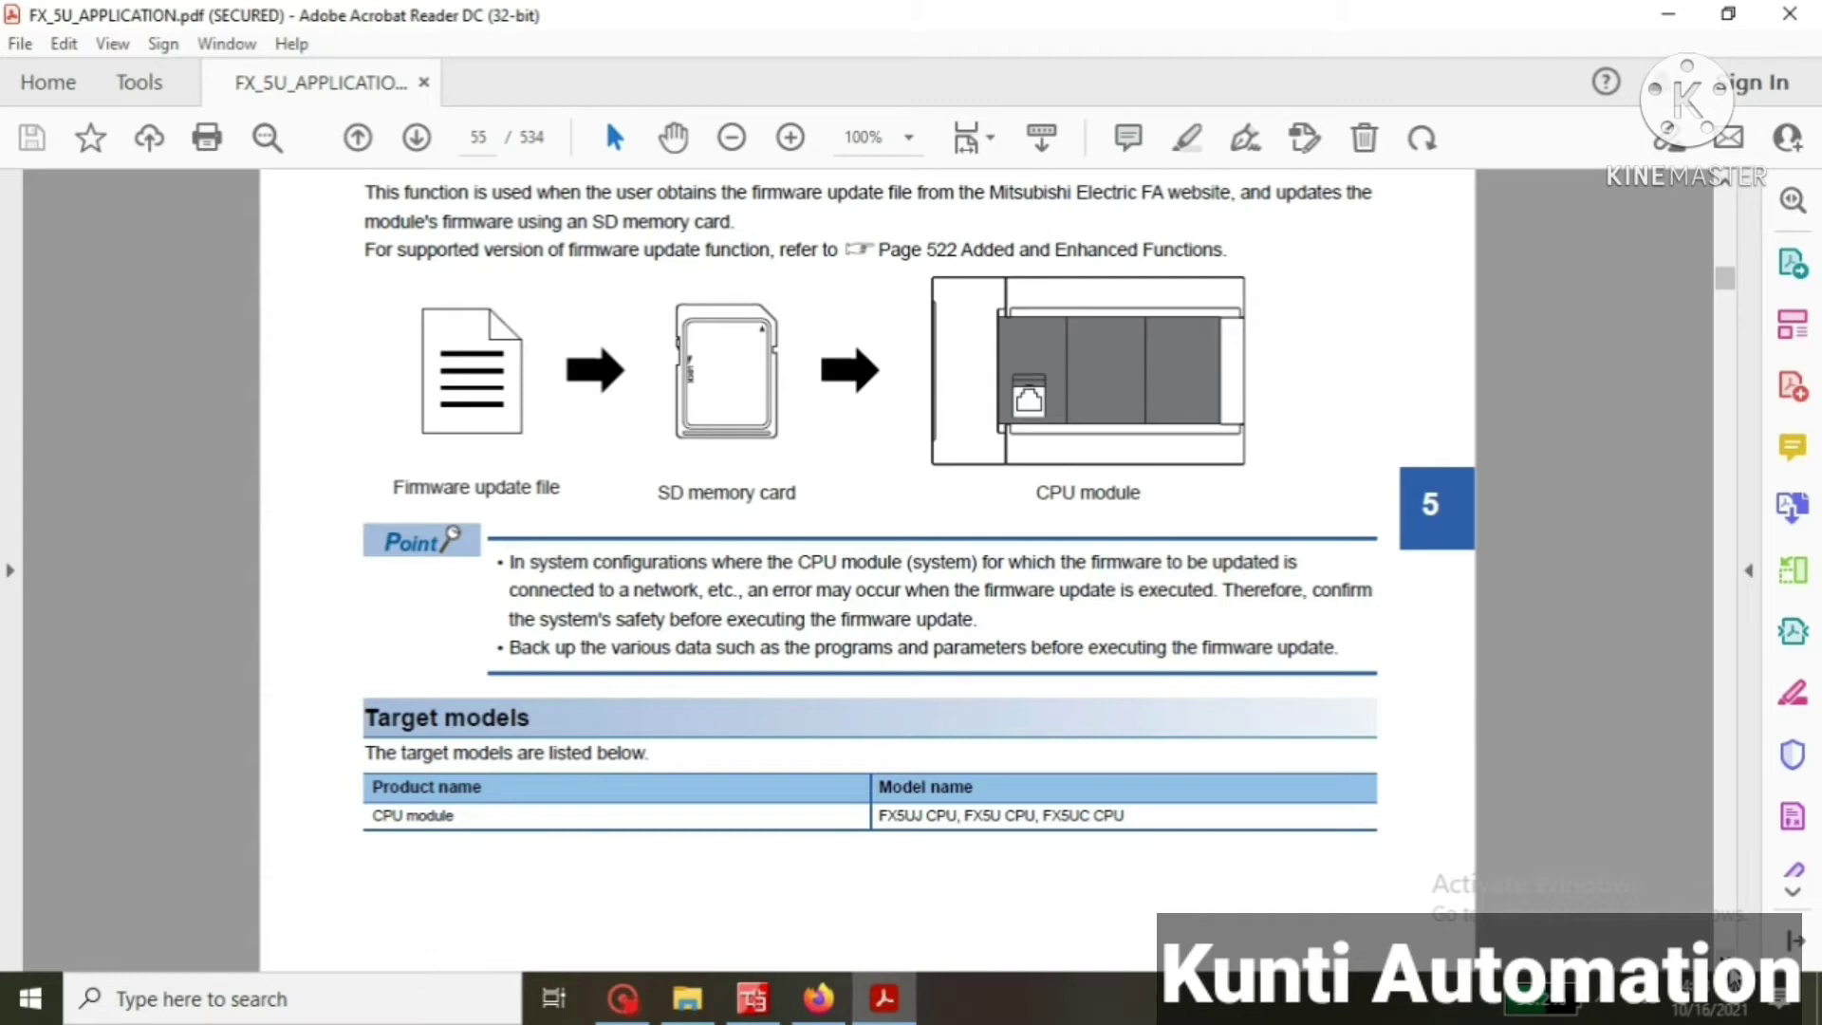
{"action": "scroll", "coordinate": [868, 569], "scroll_direction": "down", "scroll_amount": 3}
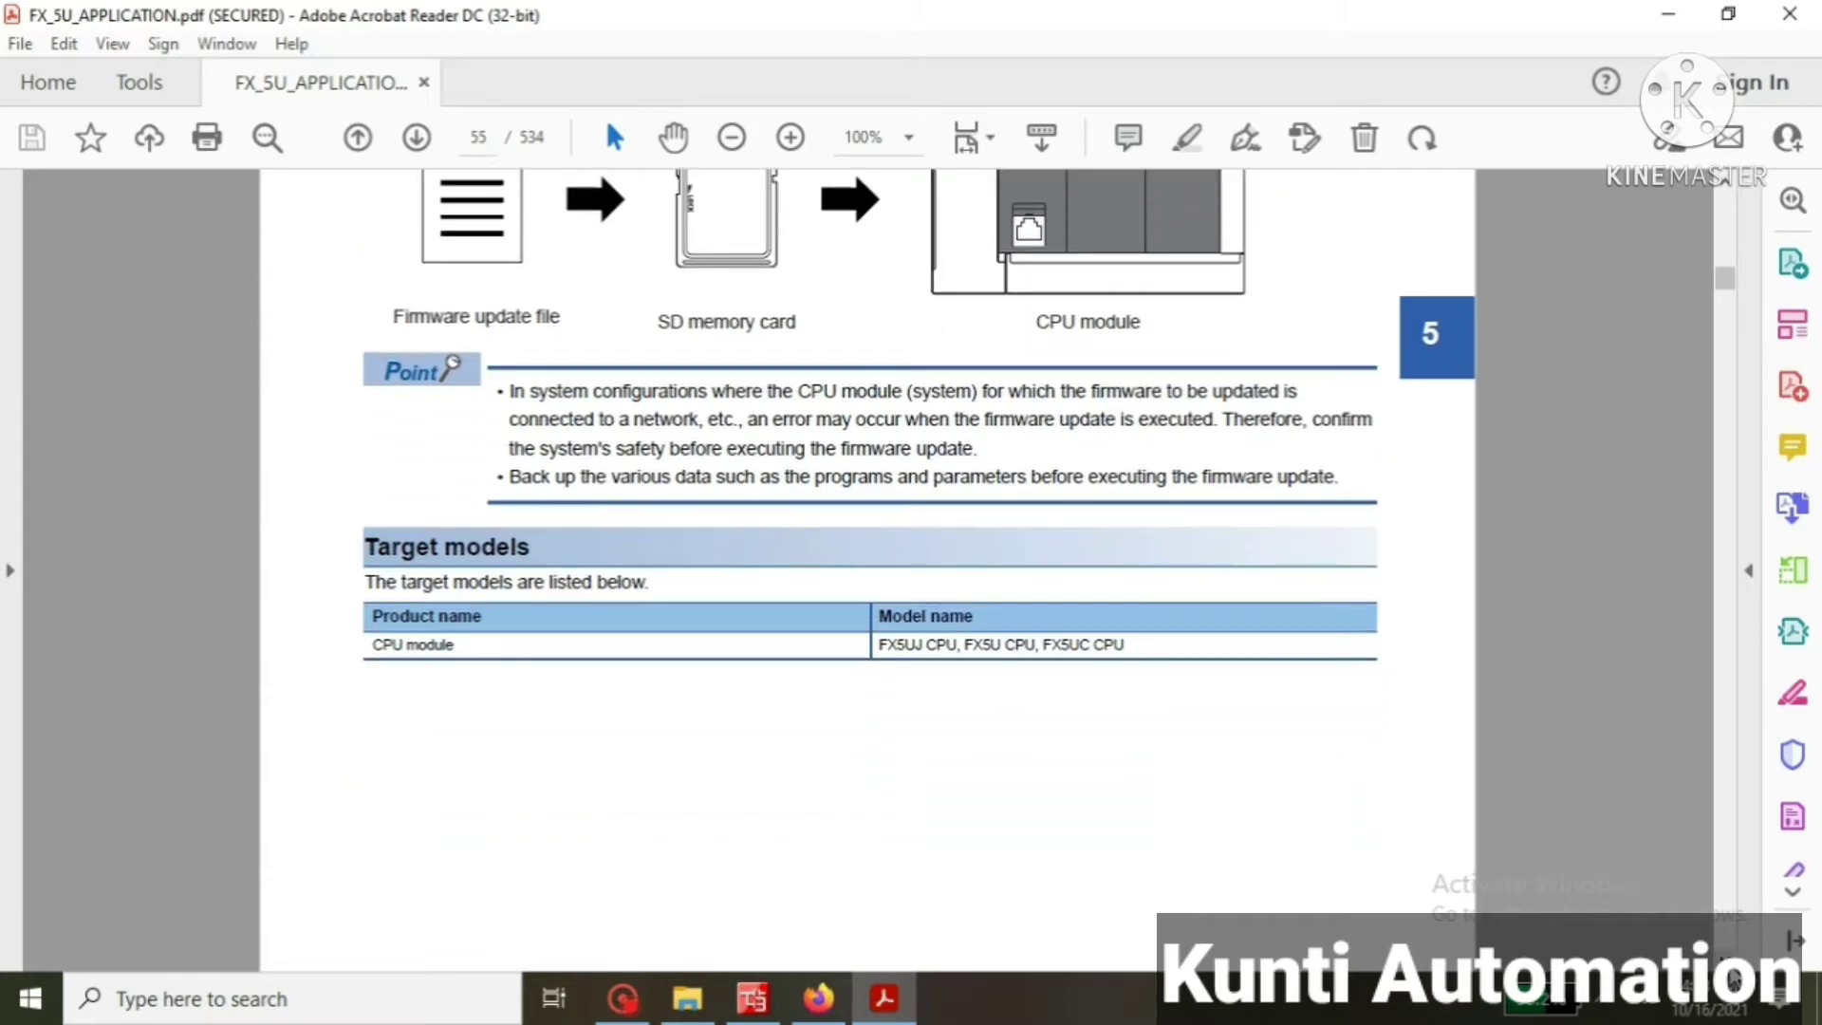
{"action": "scroll", "coordinate": [868, 569], "scroll_direction": "down", "scroll_amount": 4}
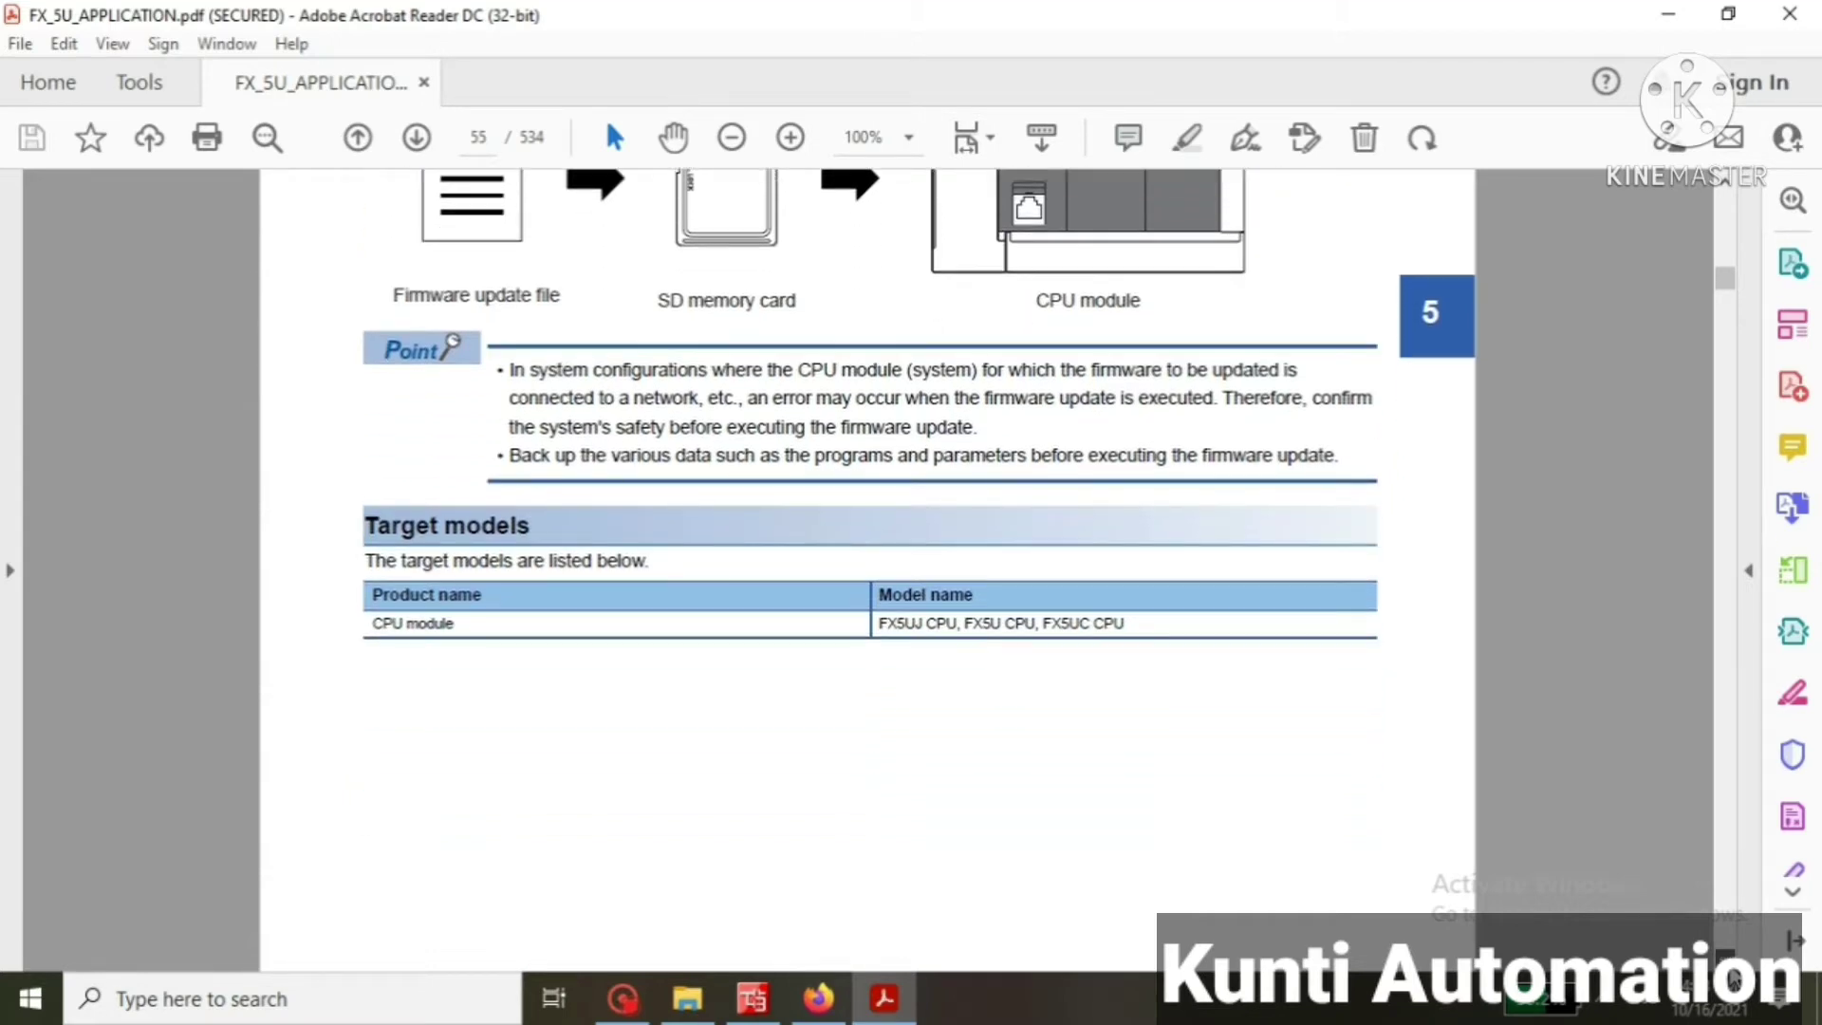
{"action": "scroll", "coordinate": [869, 569], "scroll_direction": "down", "scroll_amount": 10}
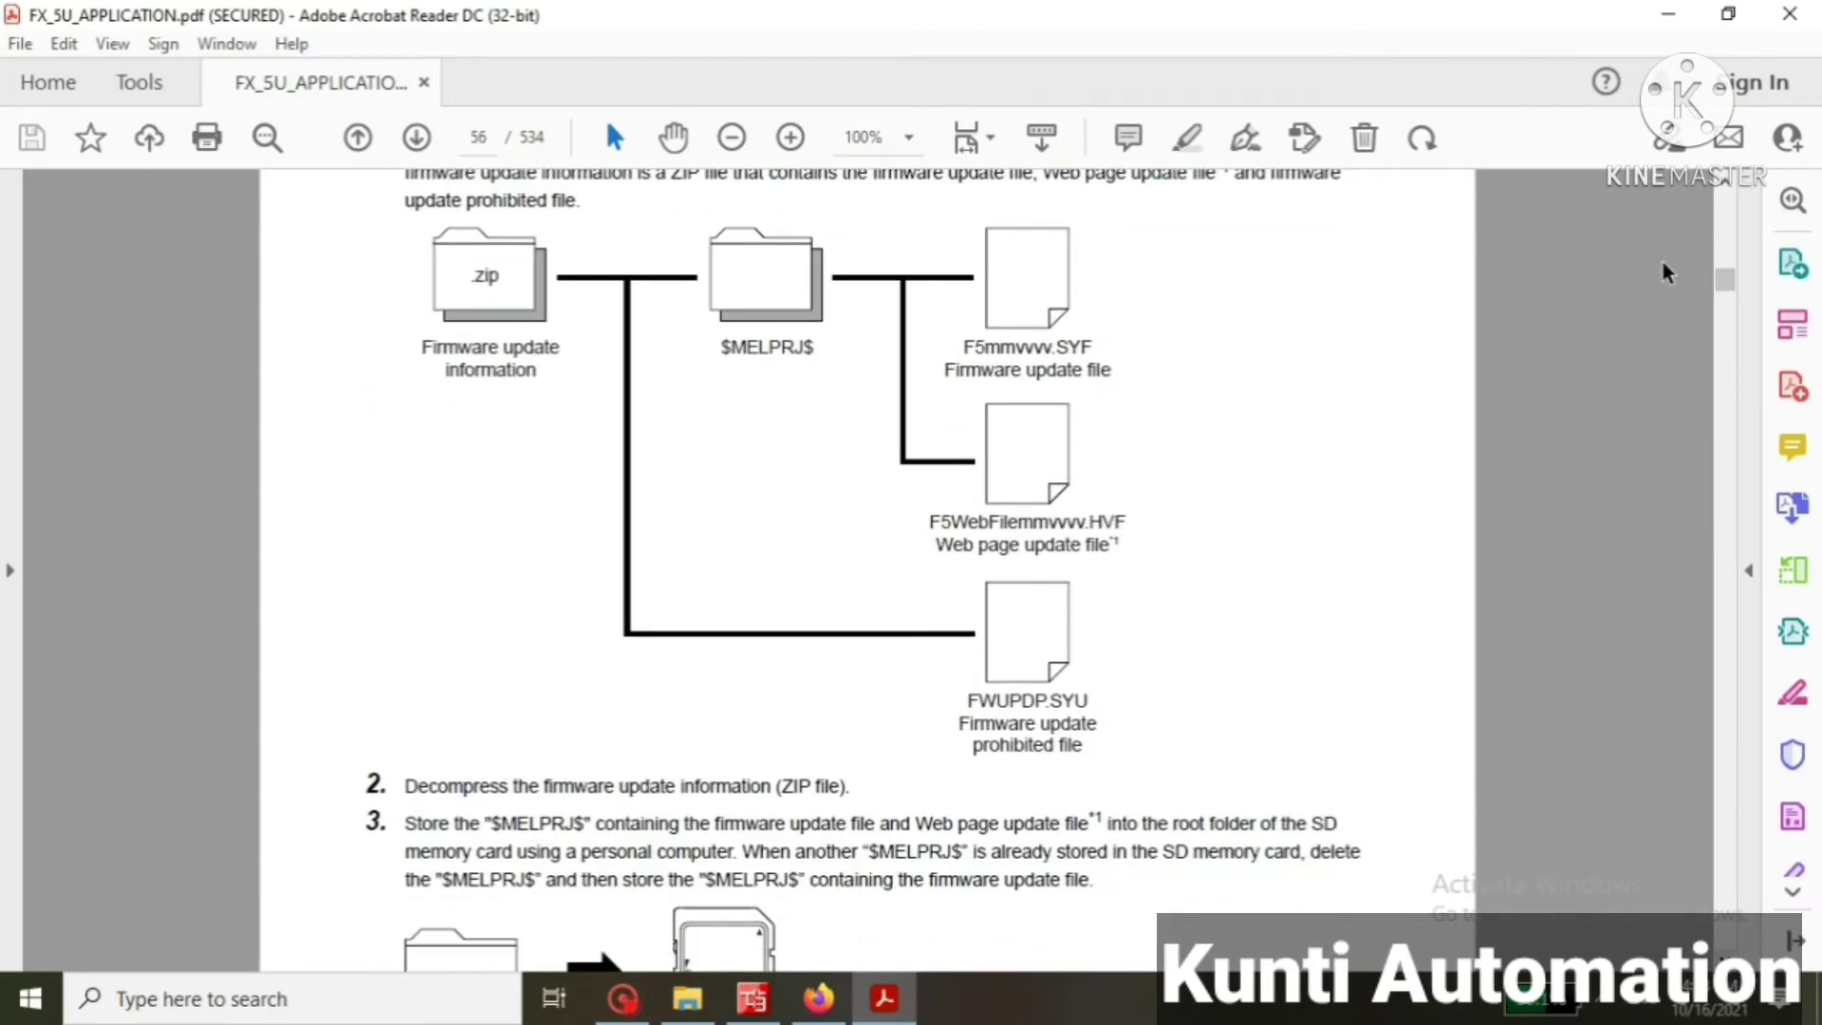
{"action": "scroll", "coordinate": [1732, 189], "scroll_direction": "up", "scroll_amount": 2}
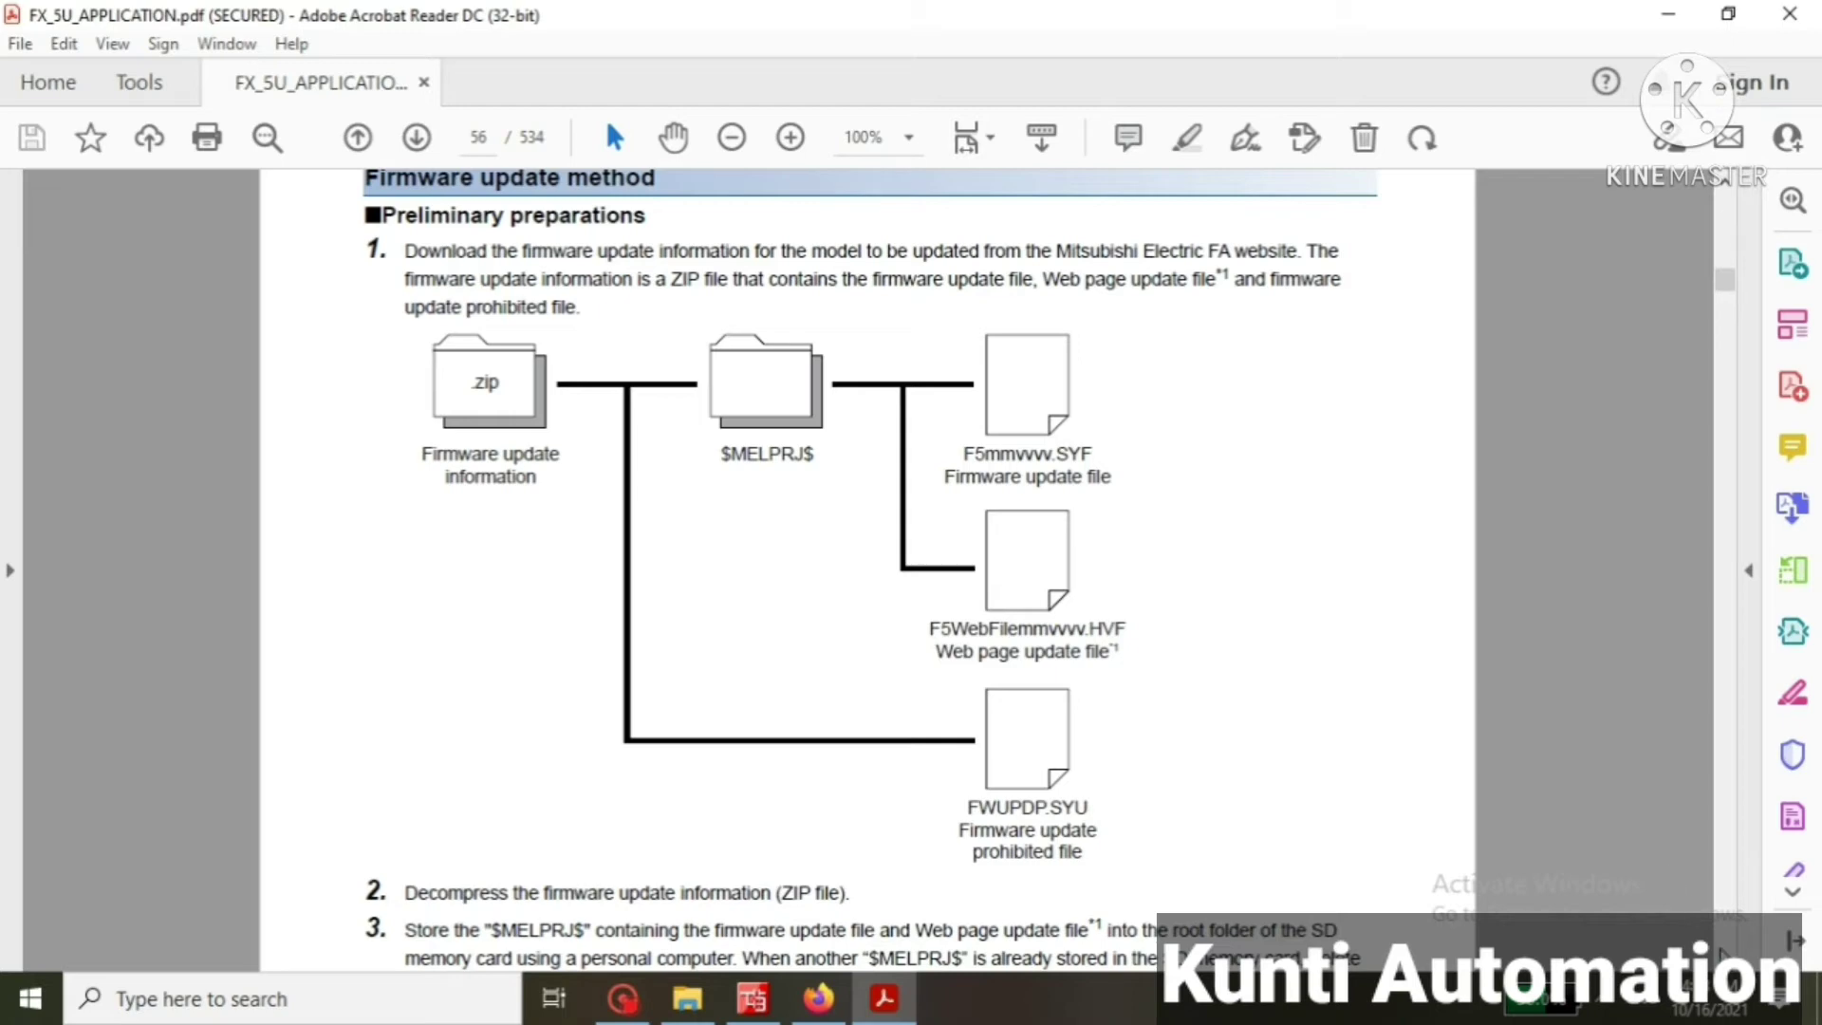
{"action": "scroll", "coordinate": [1048, 570], "scroll_direction": "down", "scroll_amount": 3}
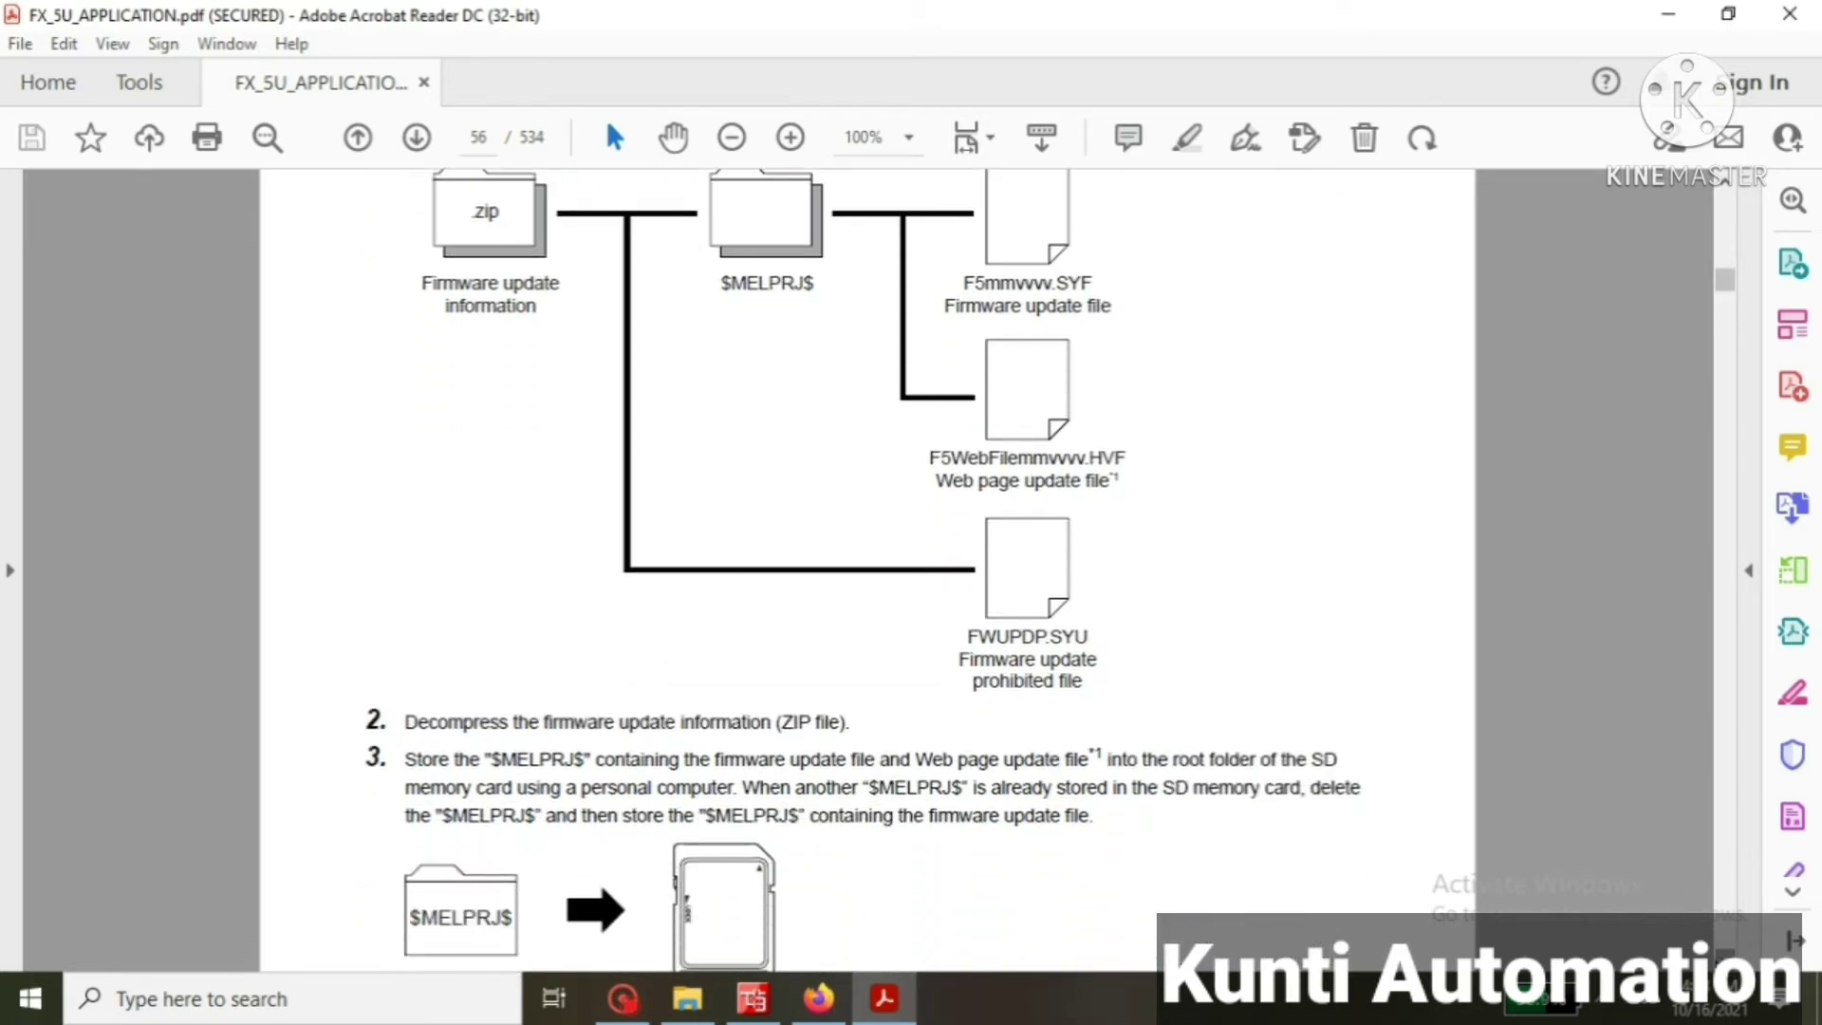
{"action": "scroll", "coordinate": [1049, 570], "scroll_direction": "down", "scroll_amount": 1}
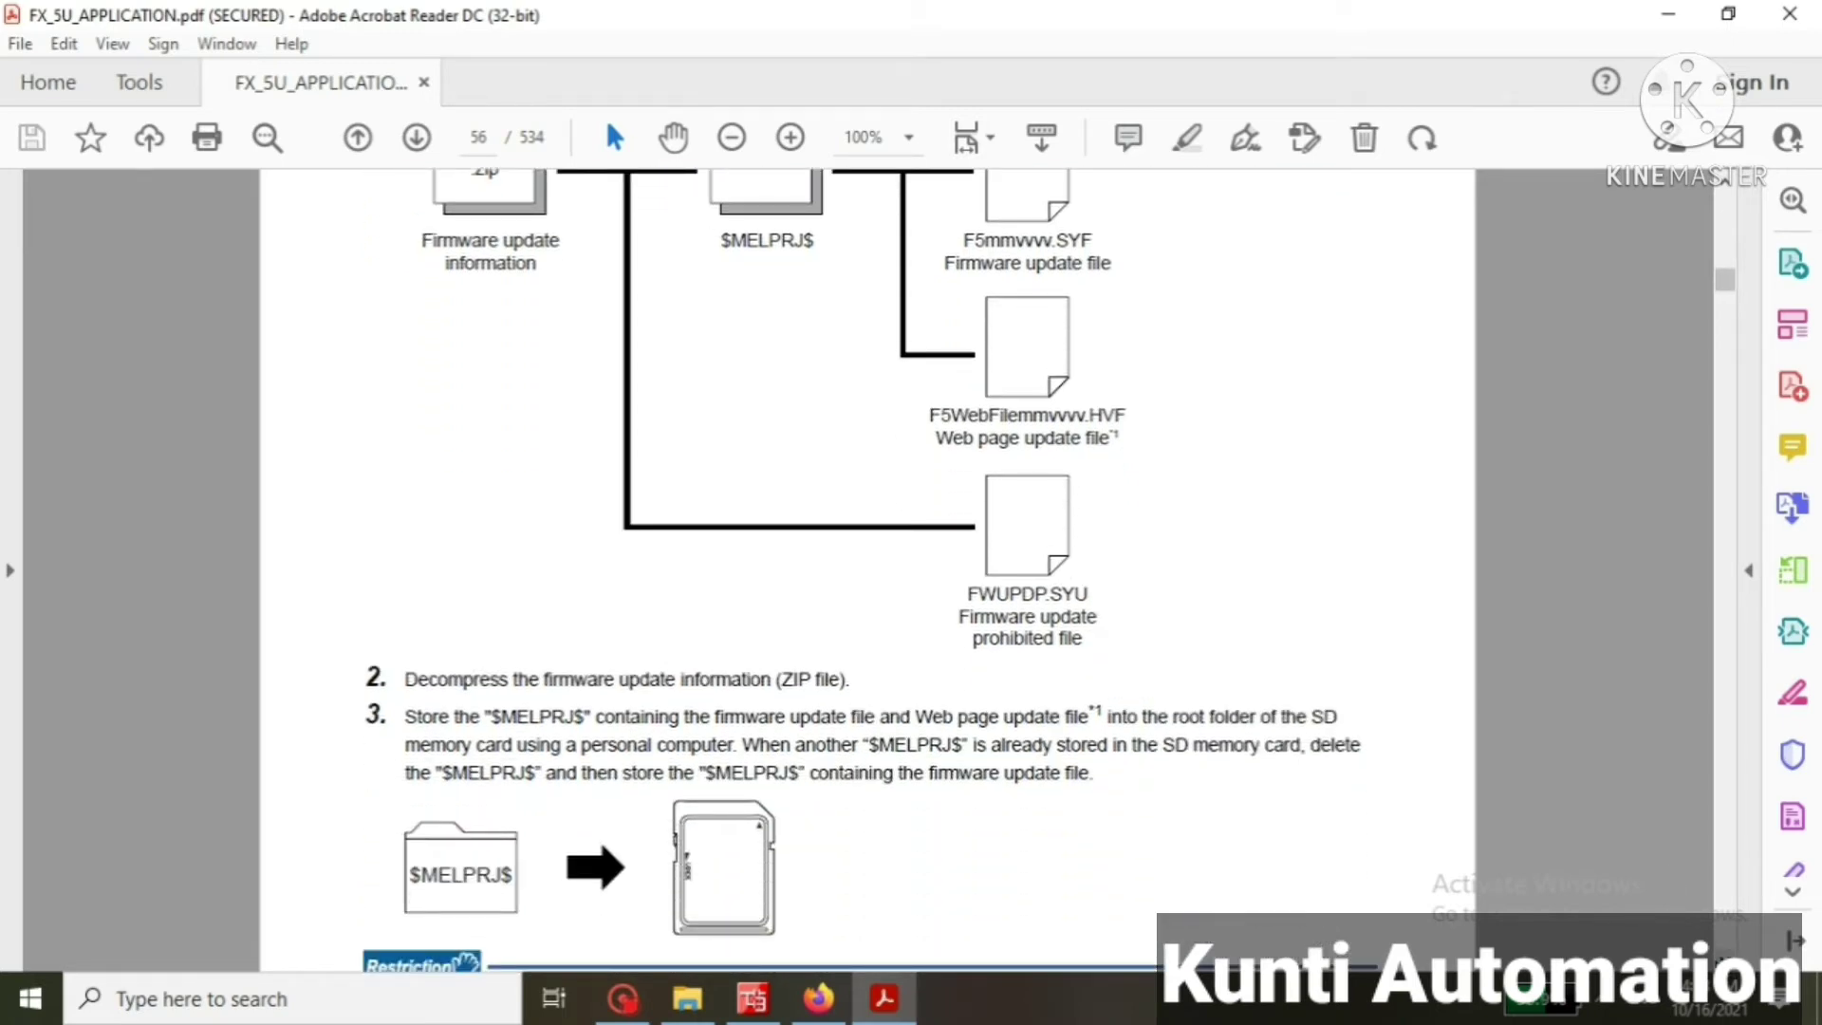
{"action": "scroll", "coordinate": [869, 570], "scroll_direction": "down", "scroll_amount": 3}
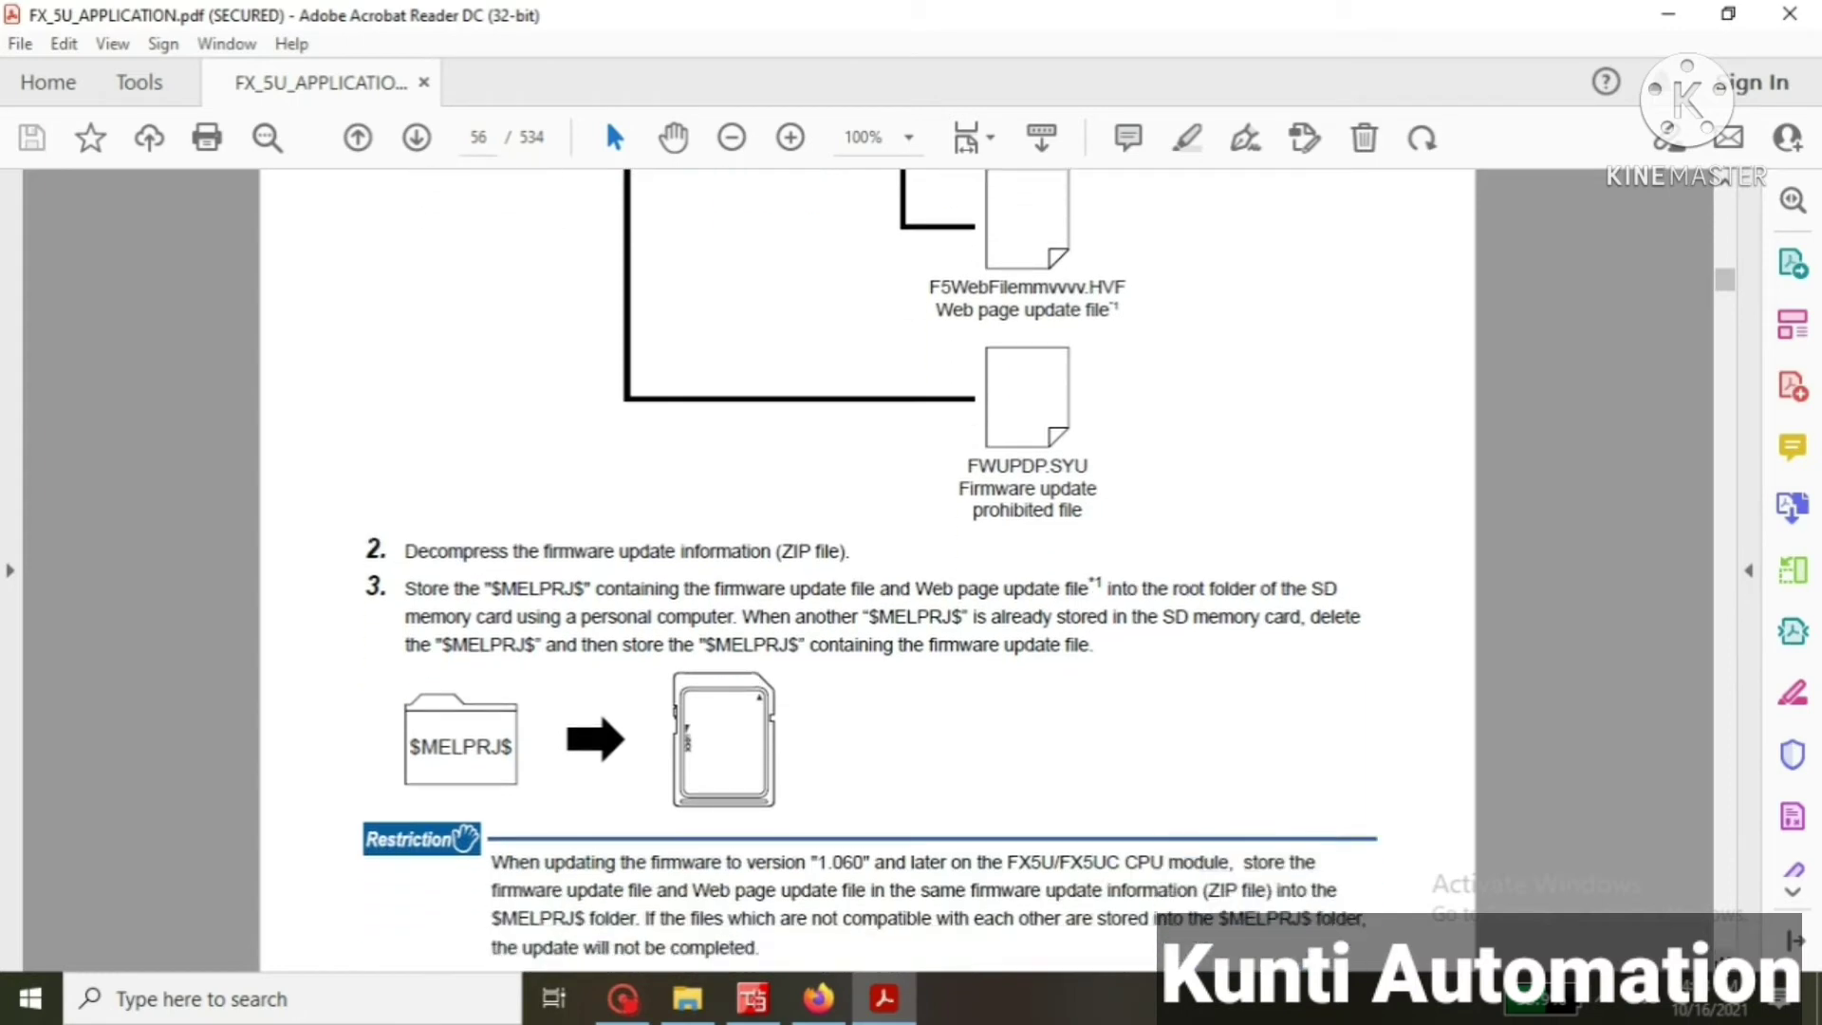
{"action": "scroll", "coordinate": [869, 570], "scroll_direction": "down", "scroll_amount": 3}
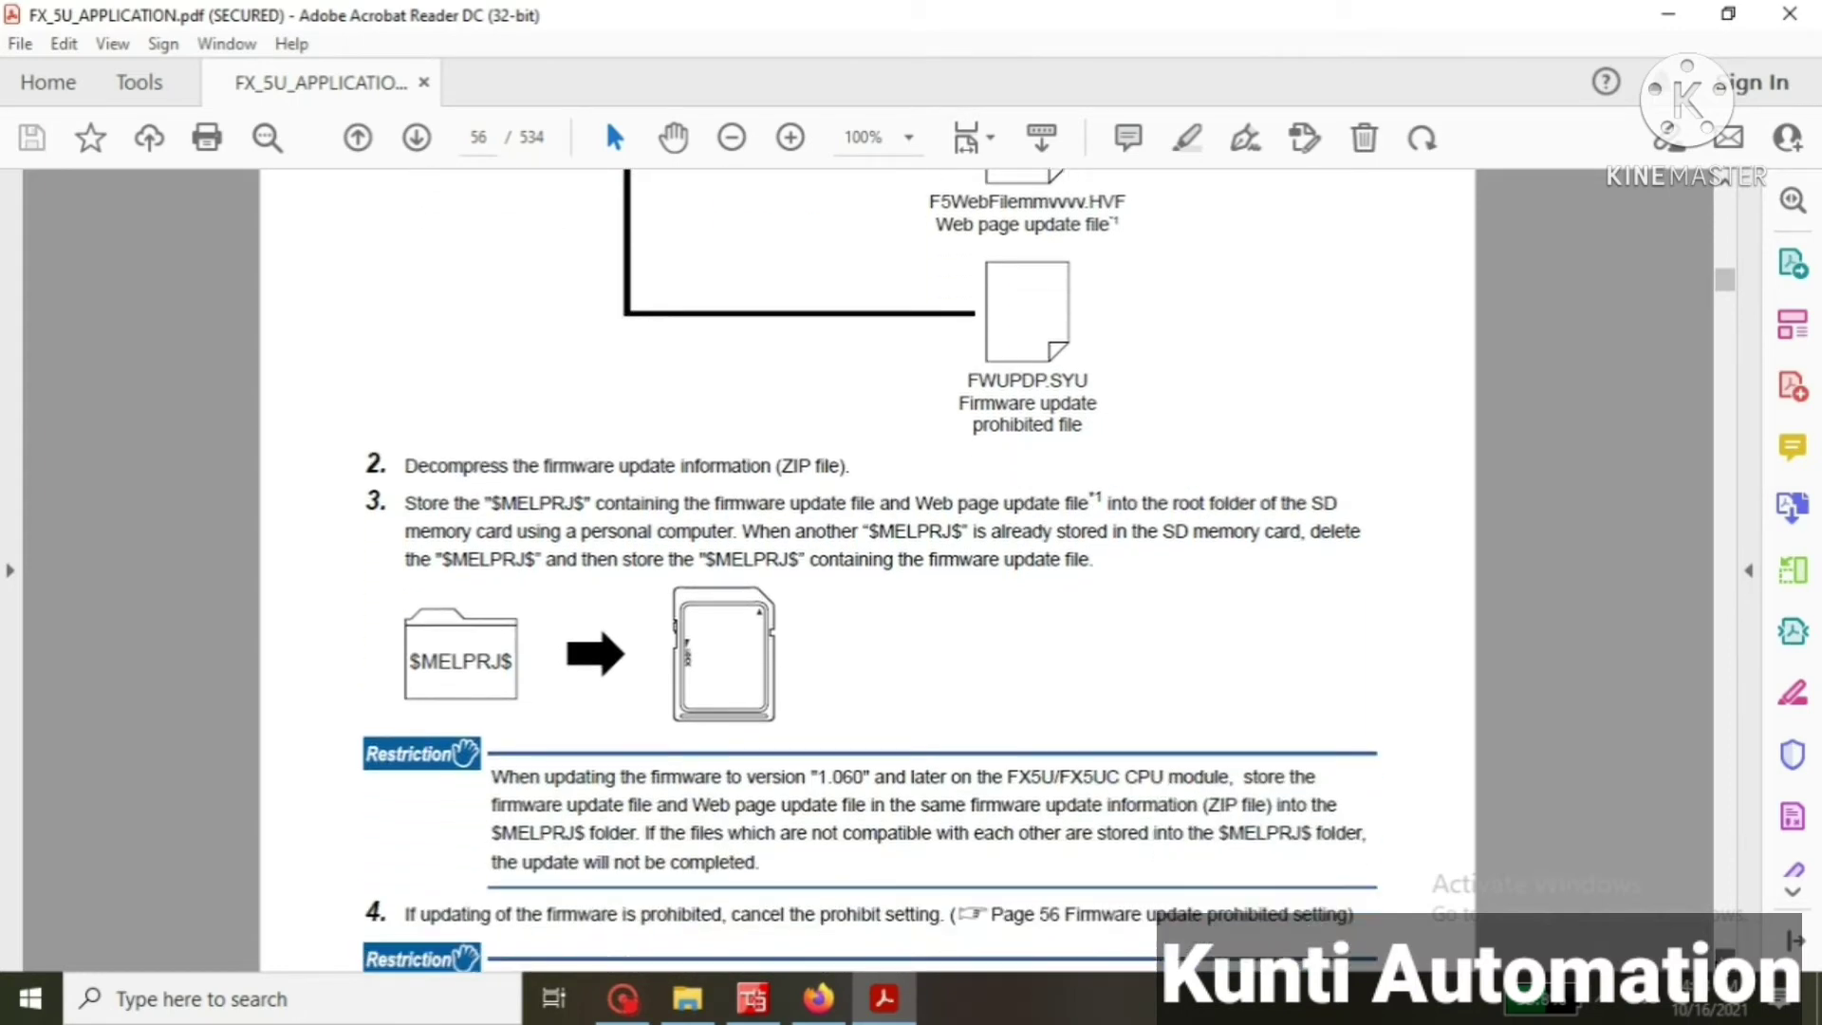
{"action": "scroll", "coordinate": [869, 570], "scroll_direction": "down", "scroll_amount": 3}
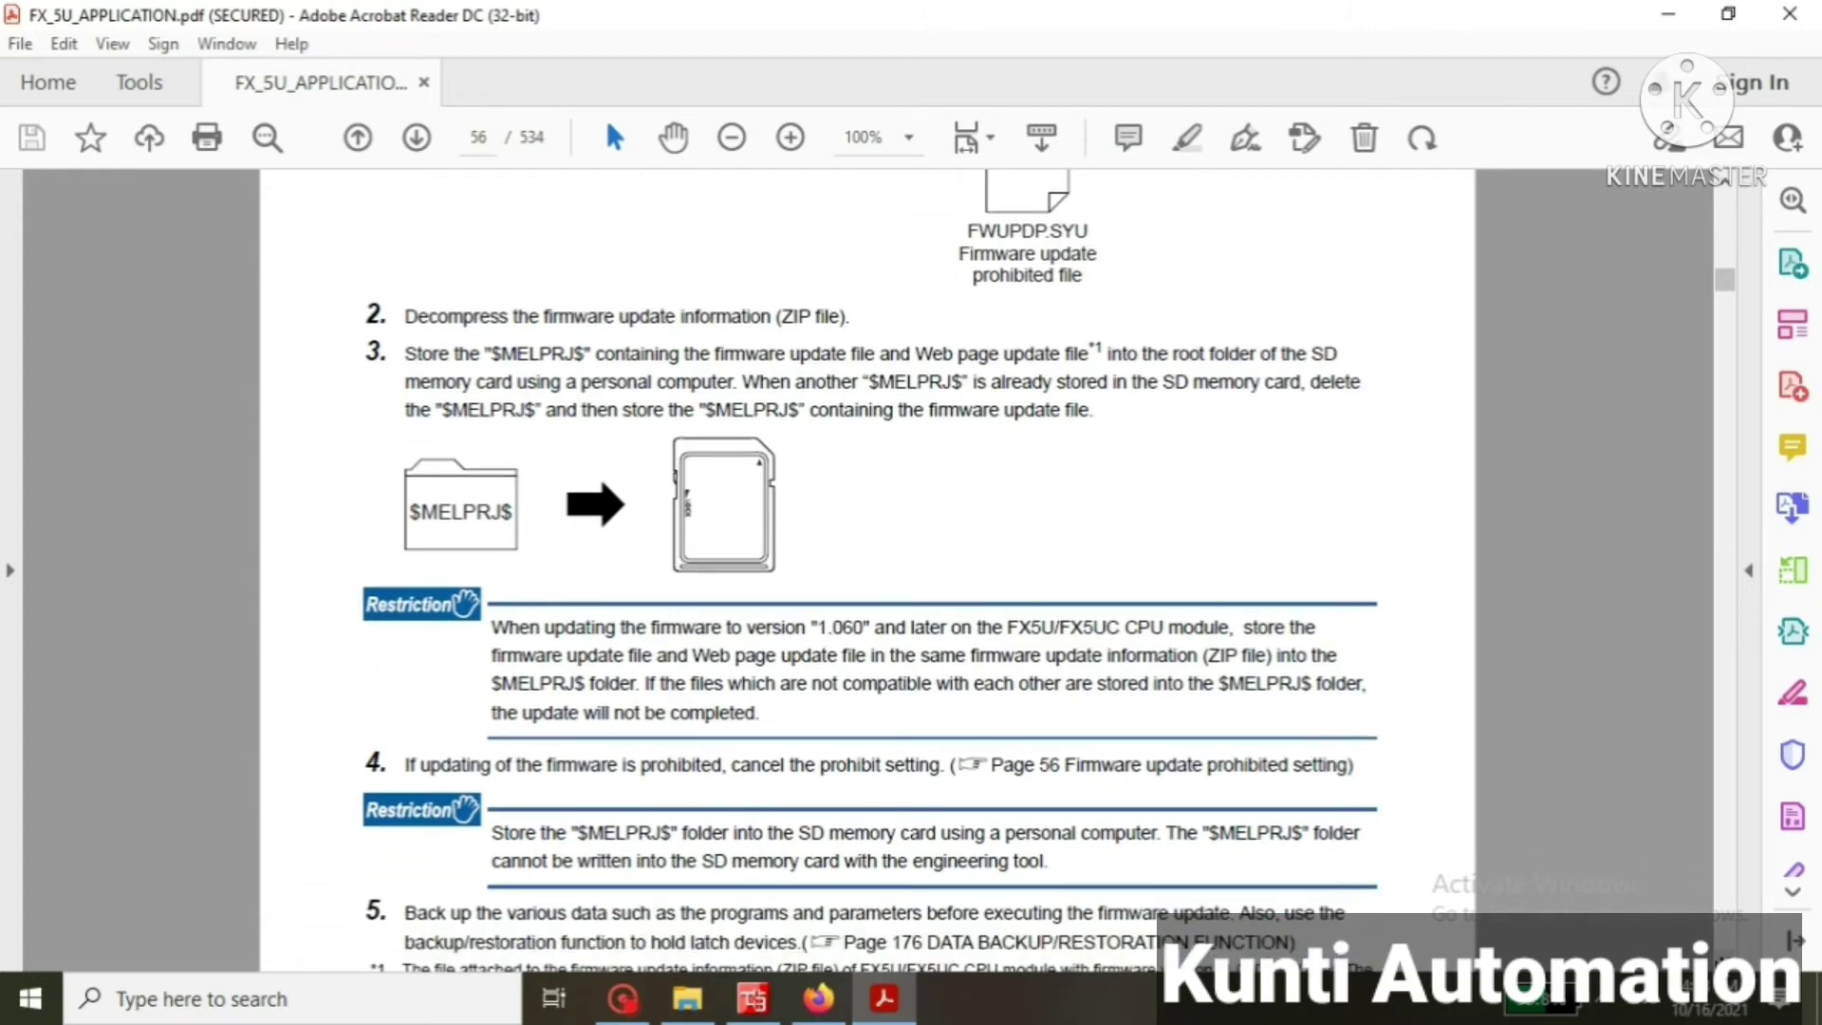
{"action": "scroll", "coordinate": [869, 570], "scroll_direction": "down", "scroll_amount": 3}
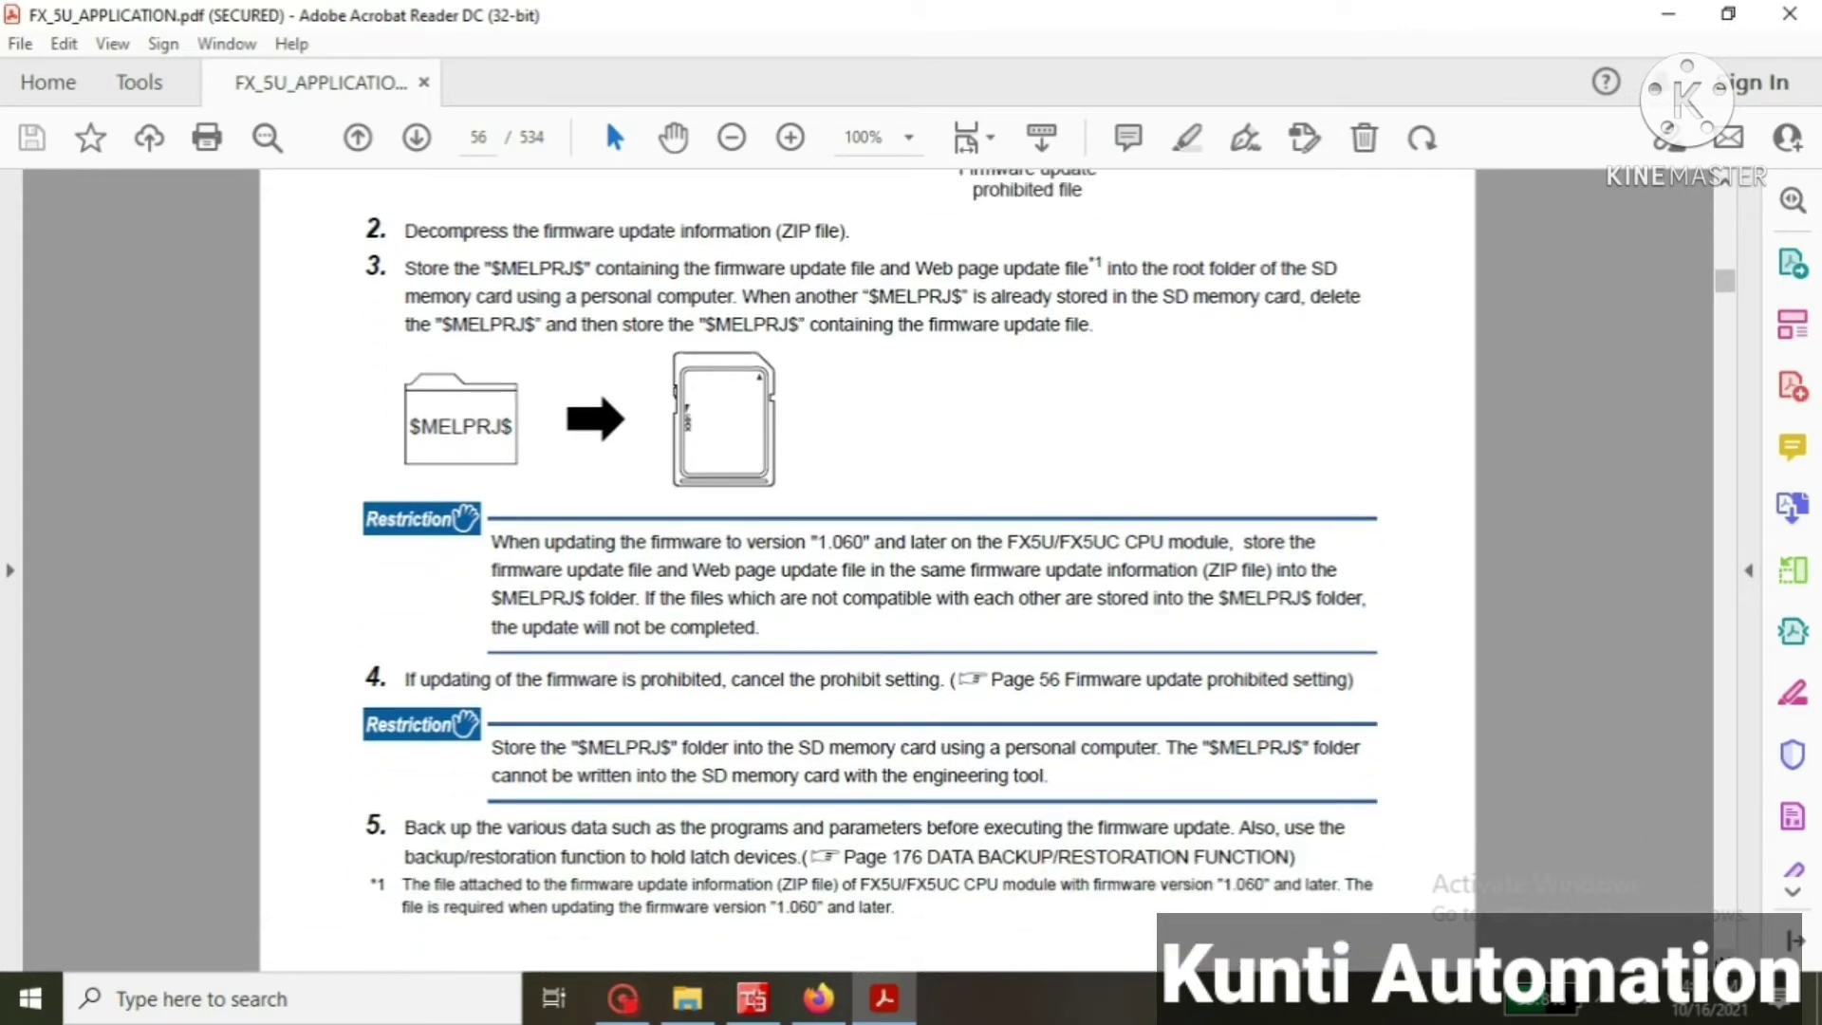
{"action": "scroll", "coordinate": [869, 571], "scroll_direction": "down", "scroll_amount": 10}
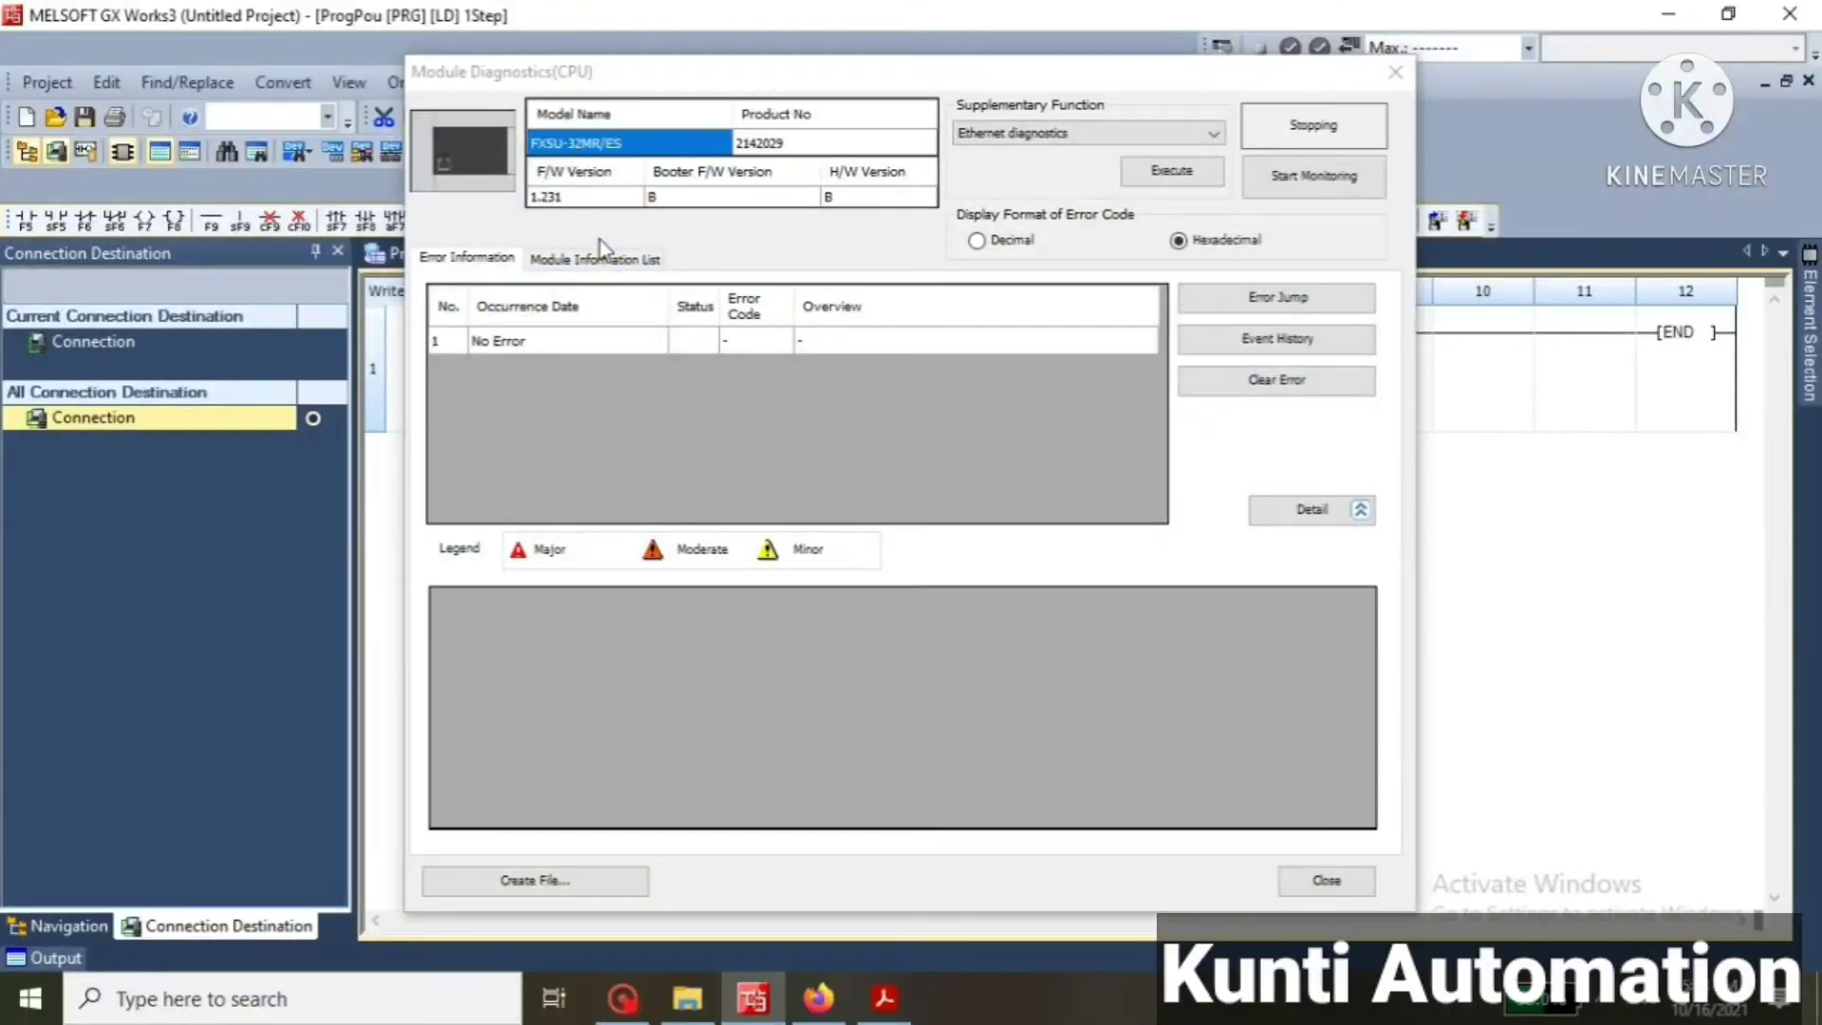
Close the 1.231 diagnostics and confirm a successful Ethernet direct communication test with the FX5UCPU
{"action": "left_click", "coordinate": [1329, 881]}
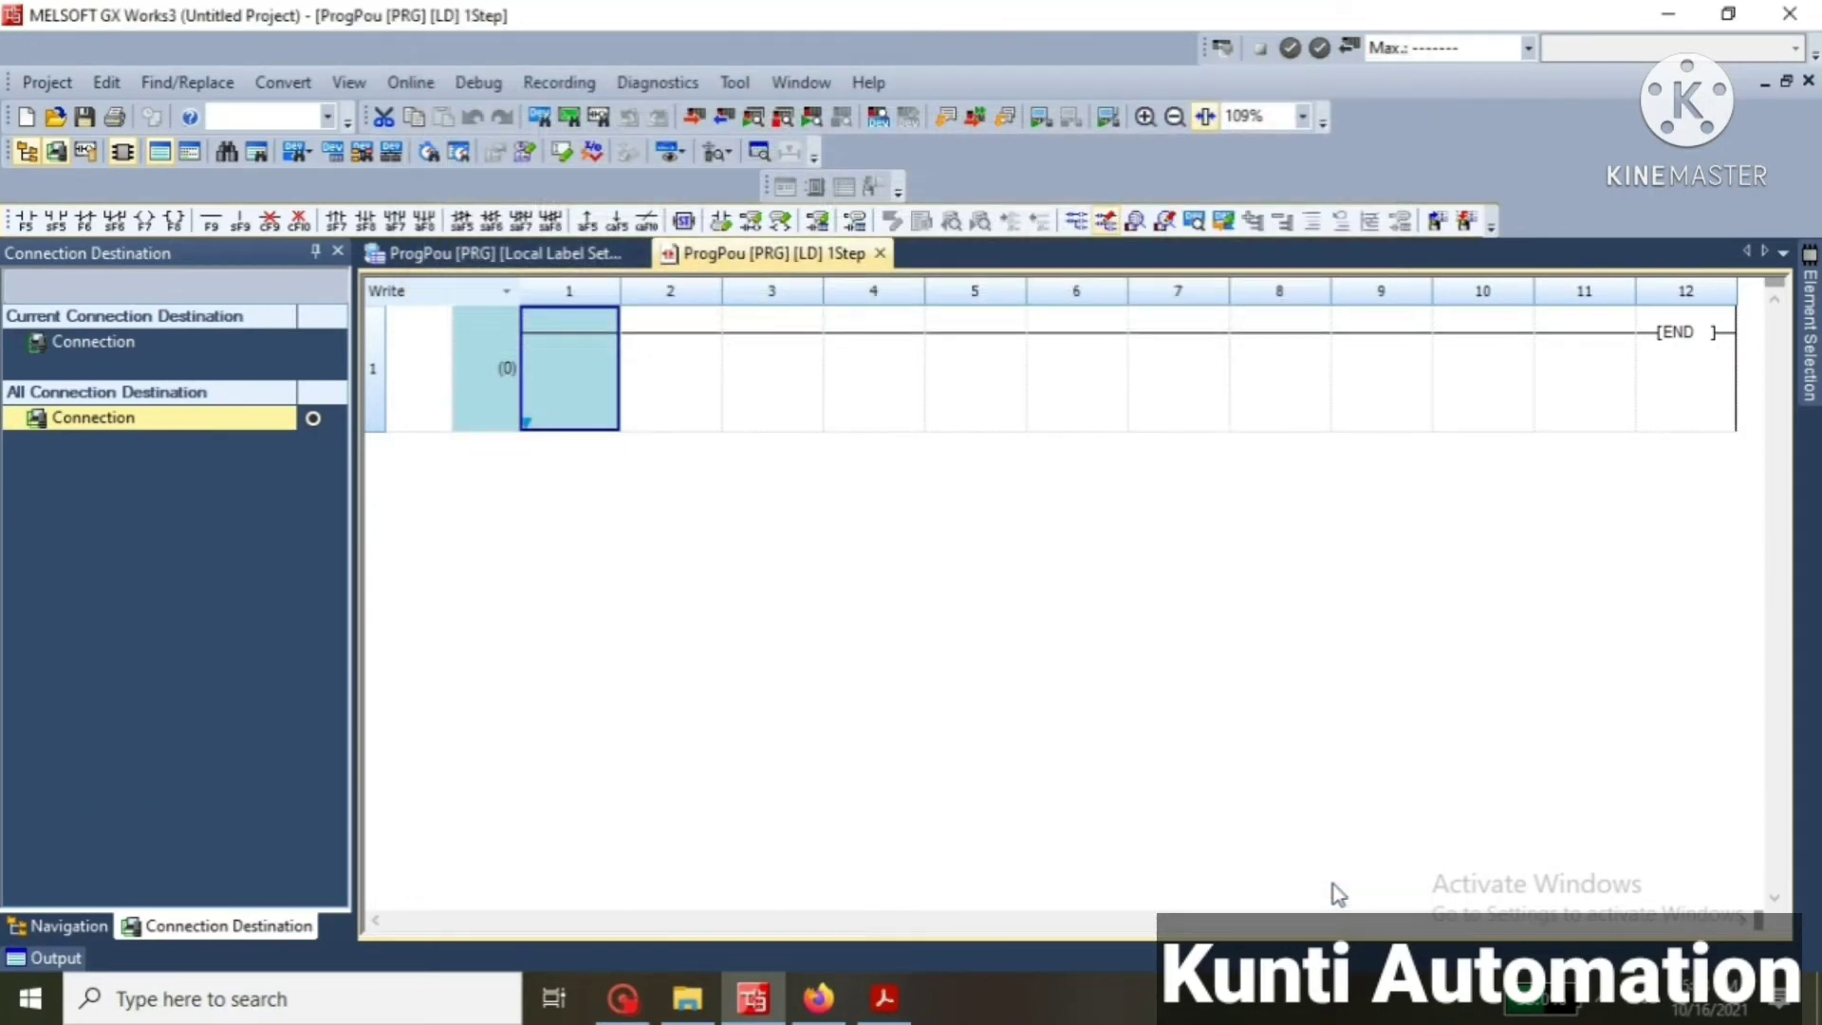
{"action": "double_click", "coordinate": [93, 342]}
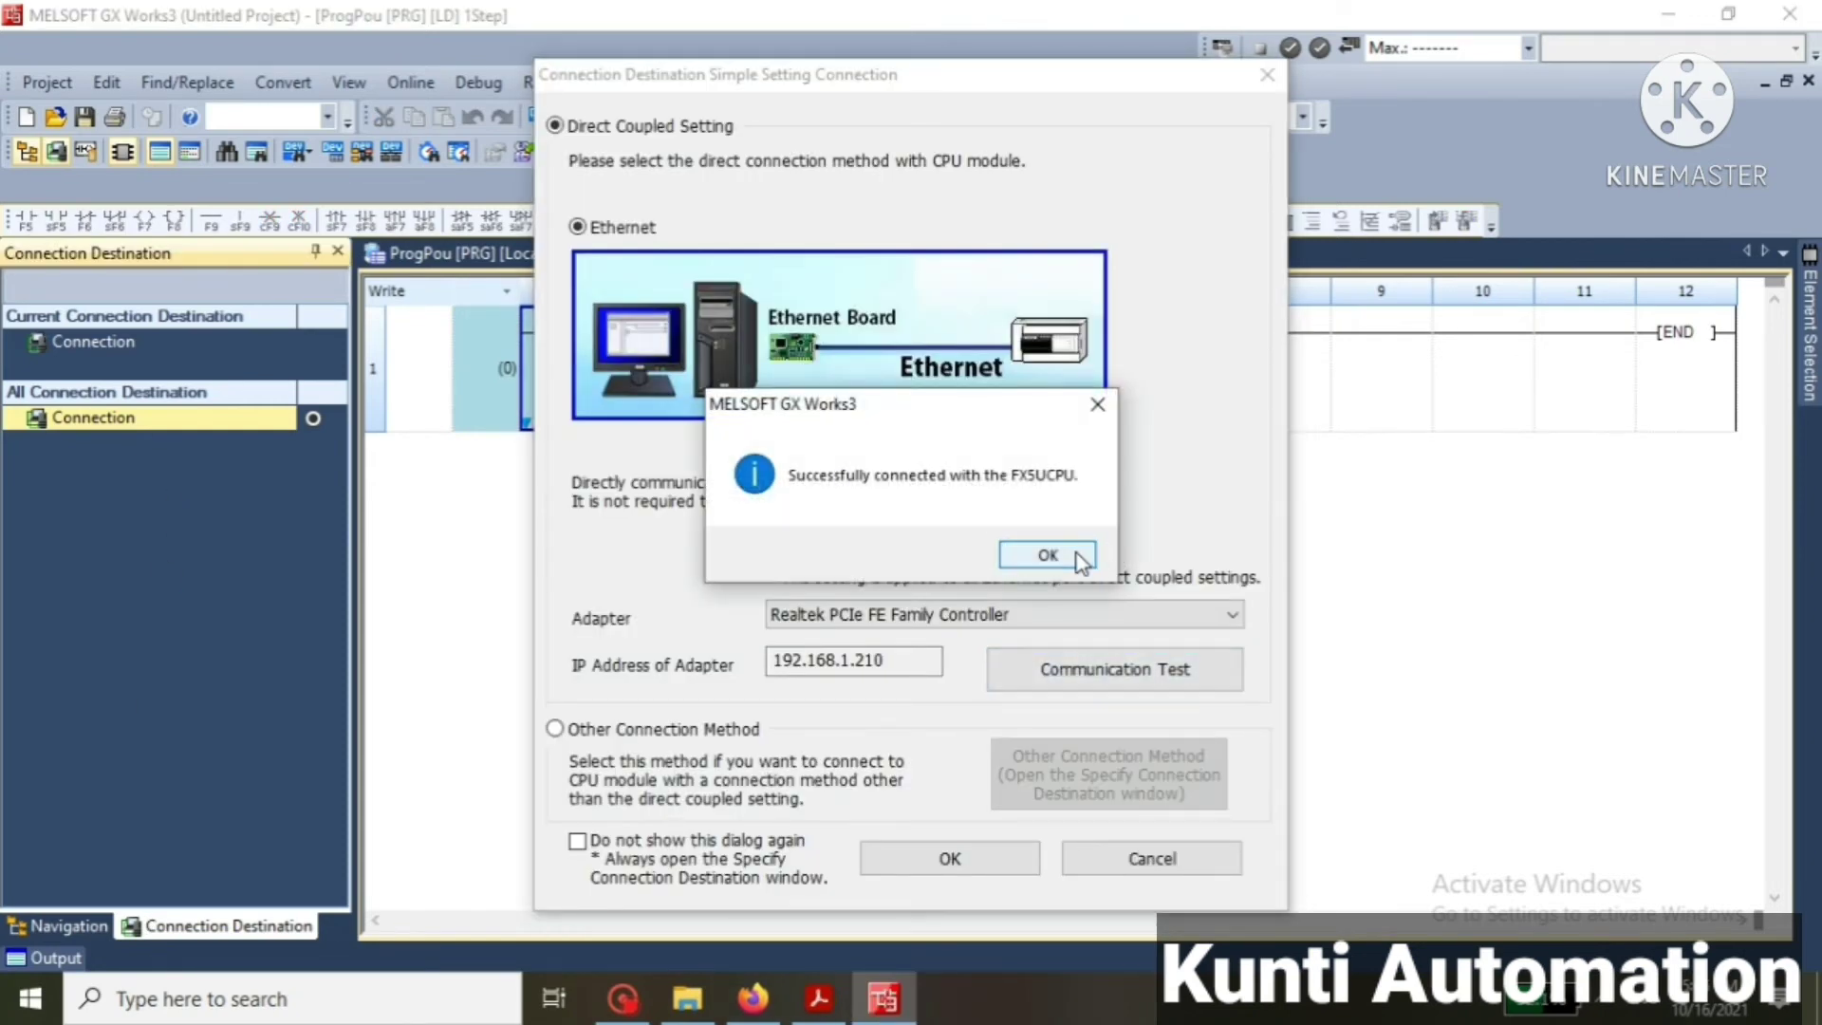
{"action": "left_click", "coordinate": [1051, 555]}
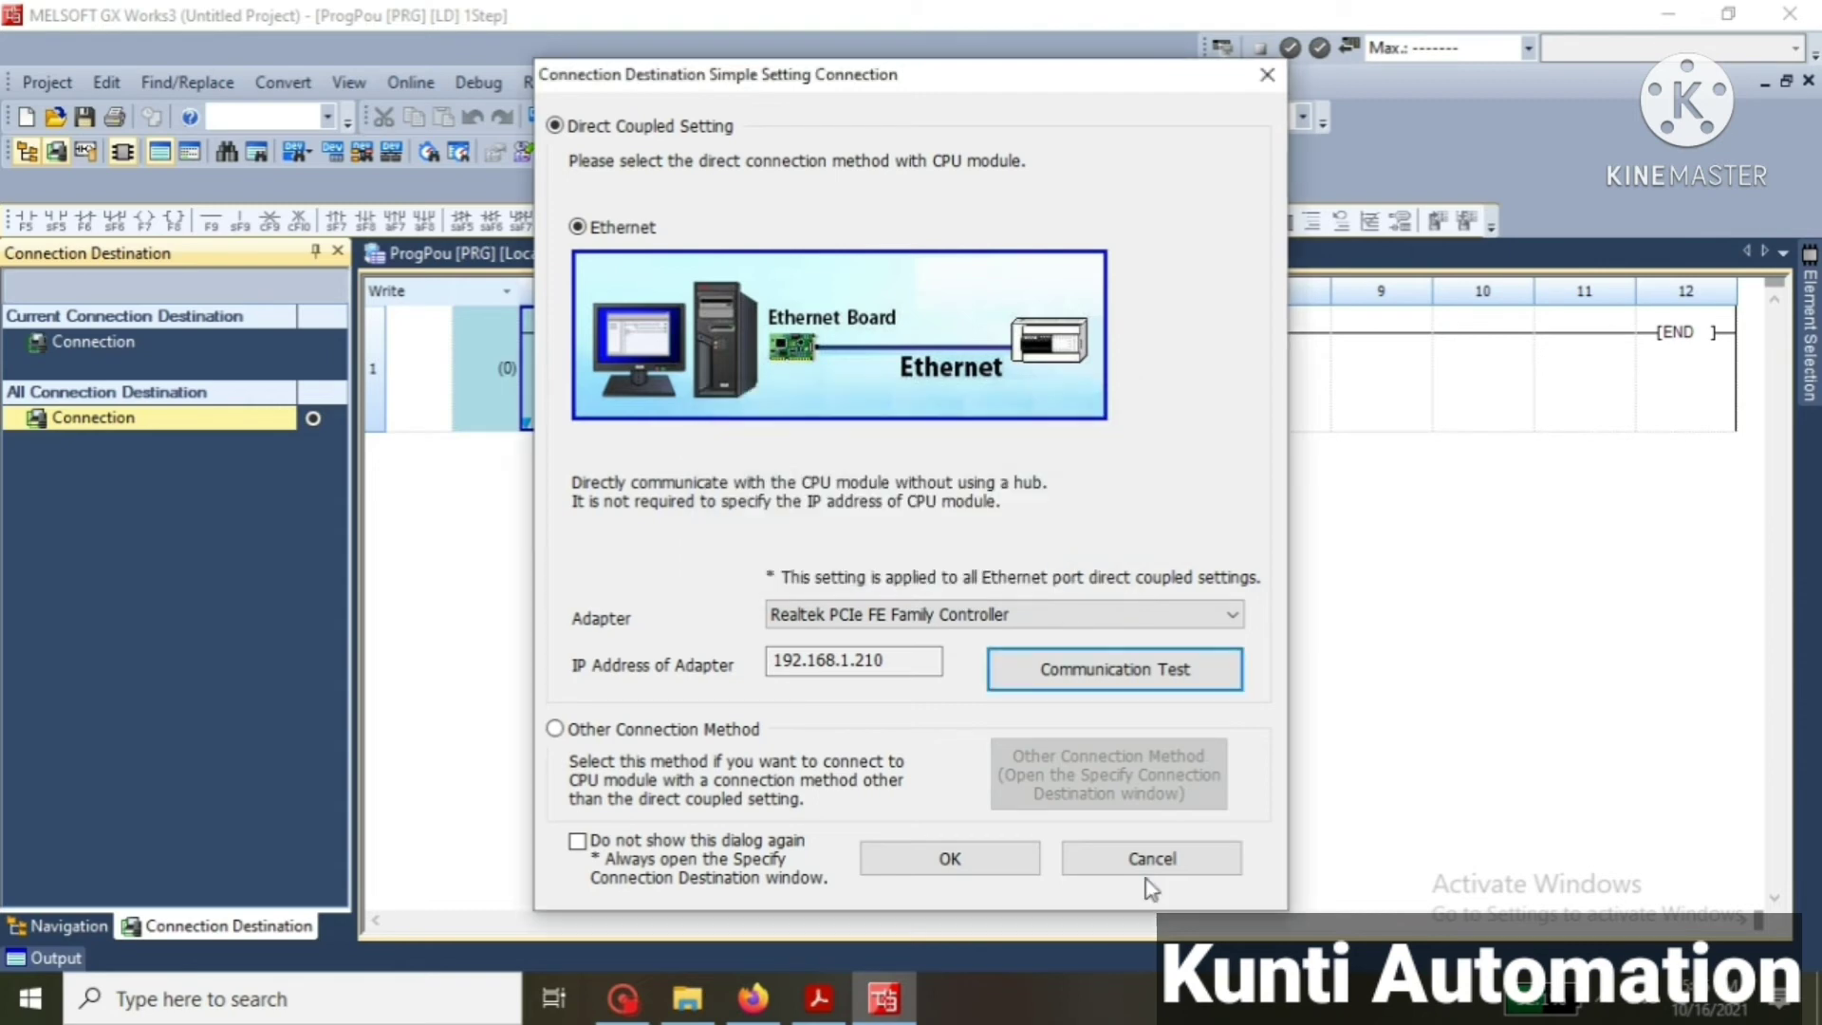
{"action": "left_click", "coordinate": [999, 873]}
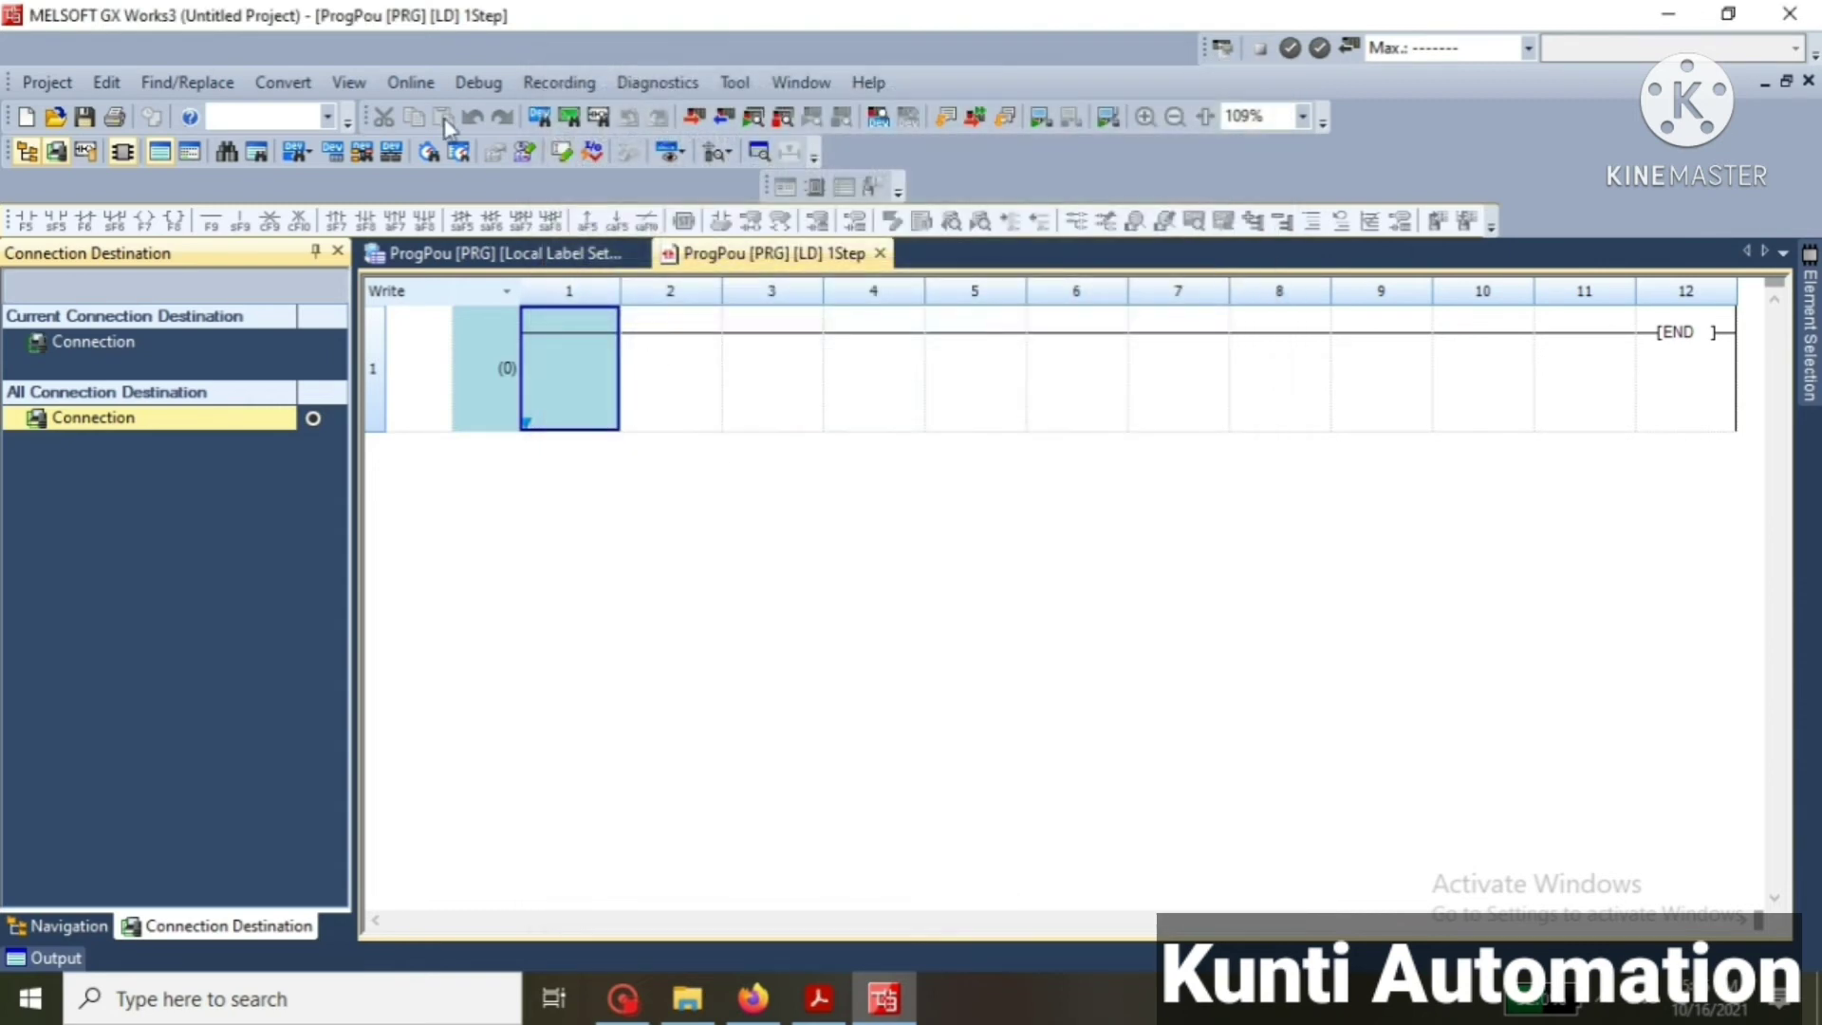
Open CPU Module Diagnostics and check that F/W Version 1.247 matches the website's newest firmware
{"action": "left_click", "coordinate": [415, 90]}
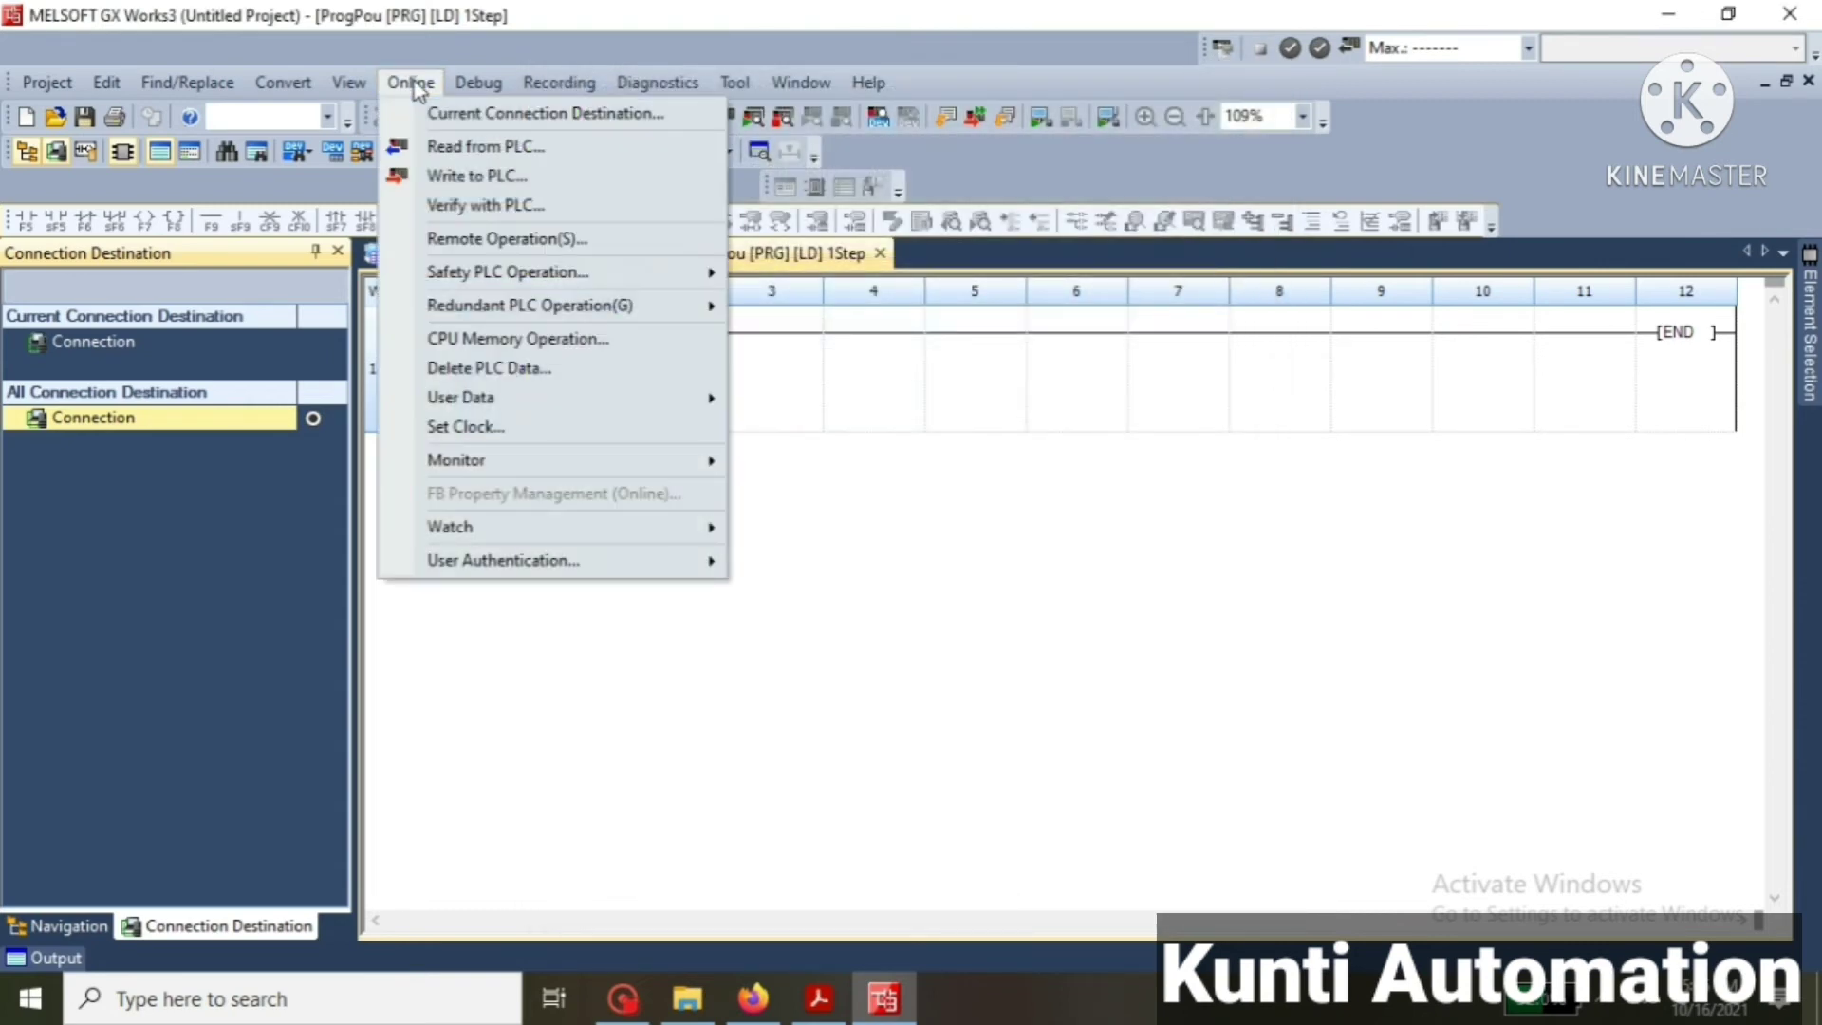
{"action": "mouse_move", "coordinate": [687, 89]}
{"action": "left_click", "coordinate": [709, 201]}
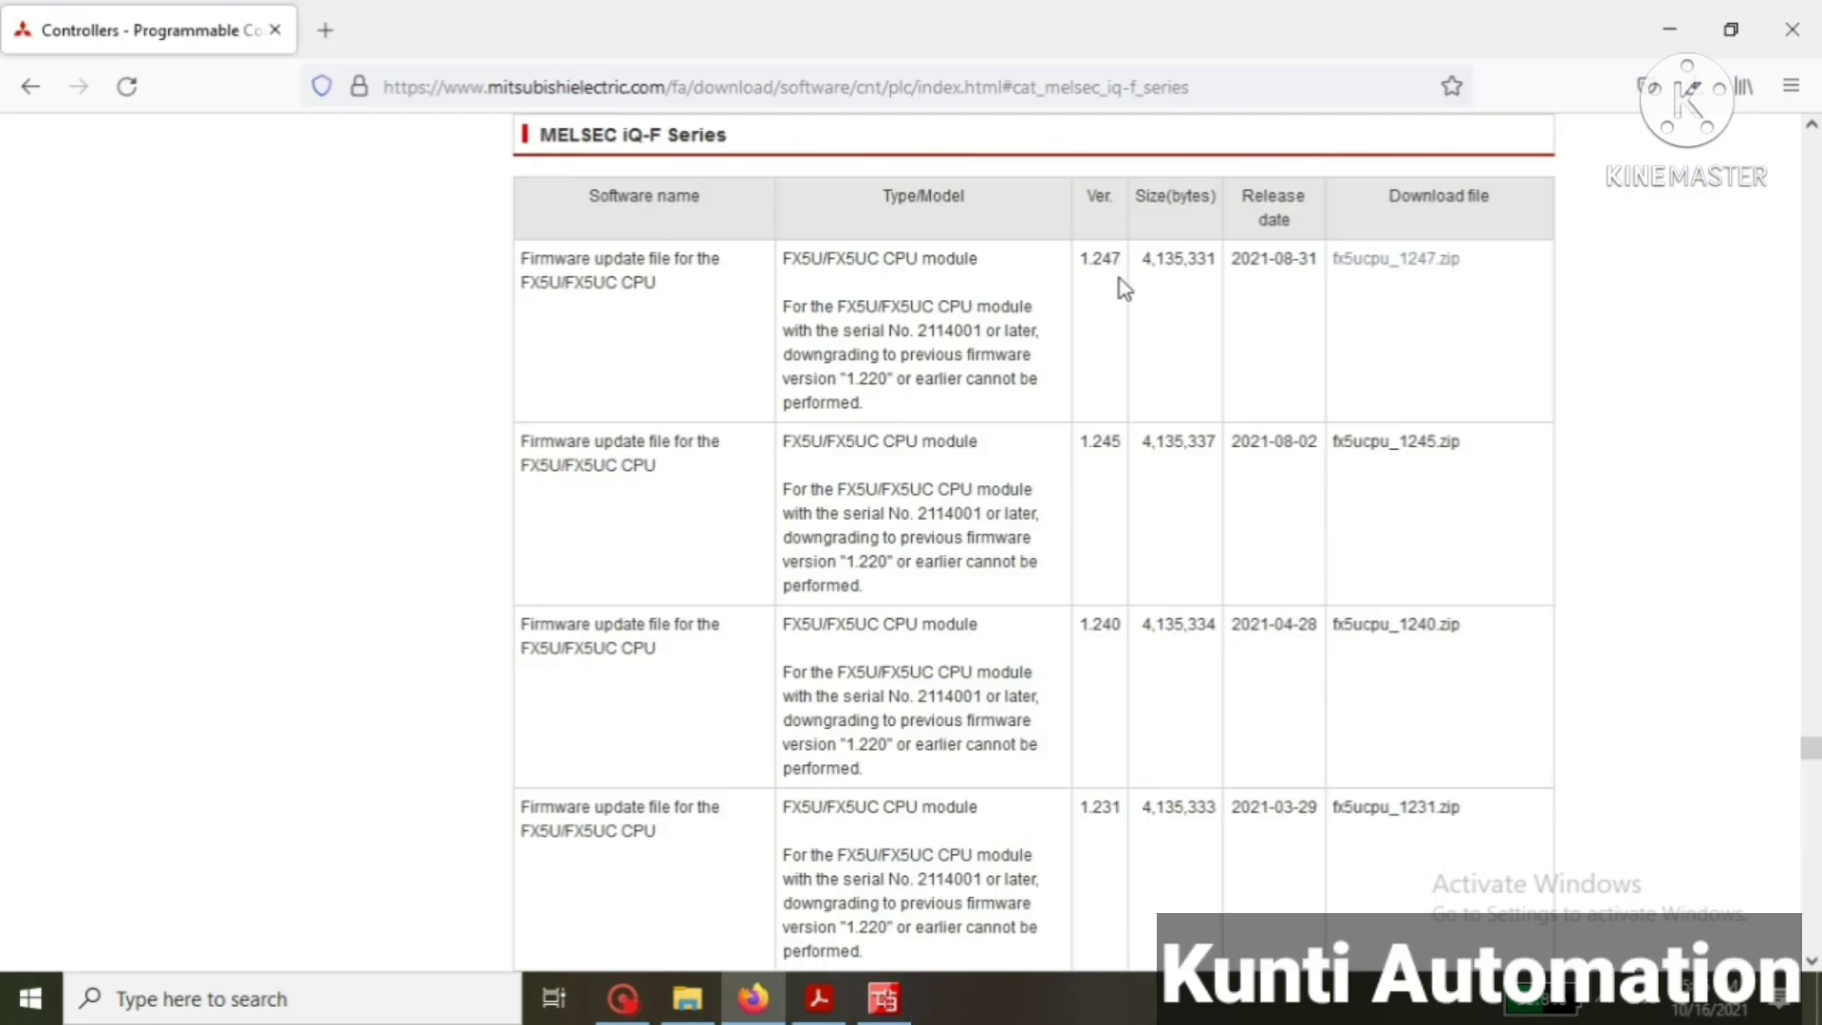
{"action": "left_click", "coordinate": [897, 987]}
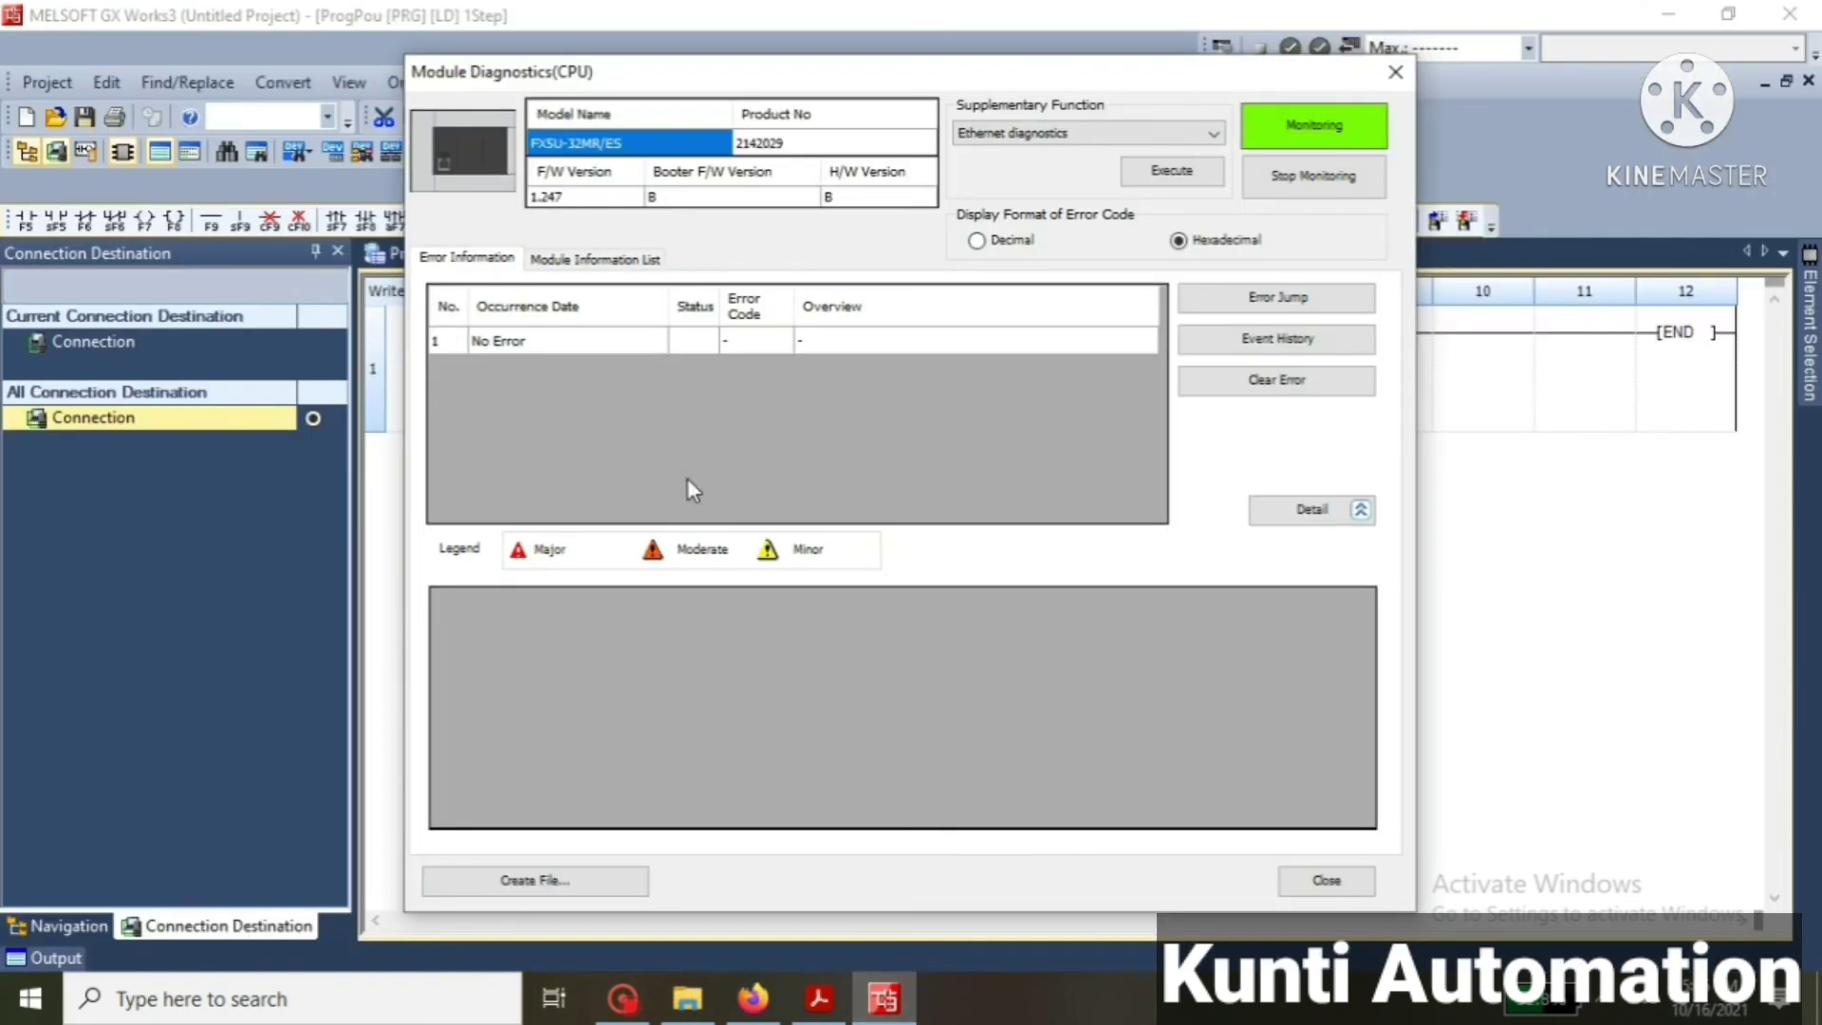